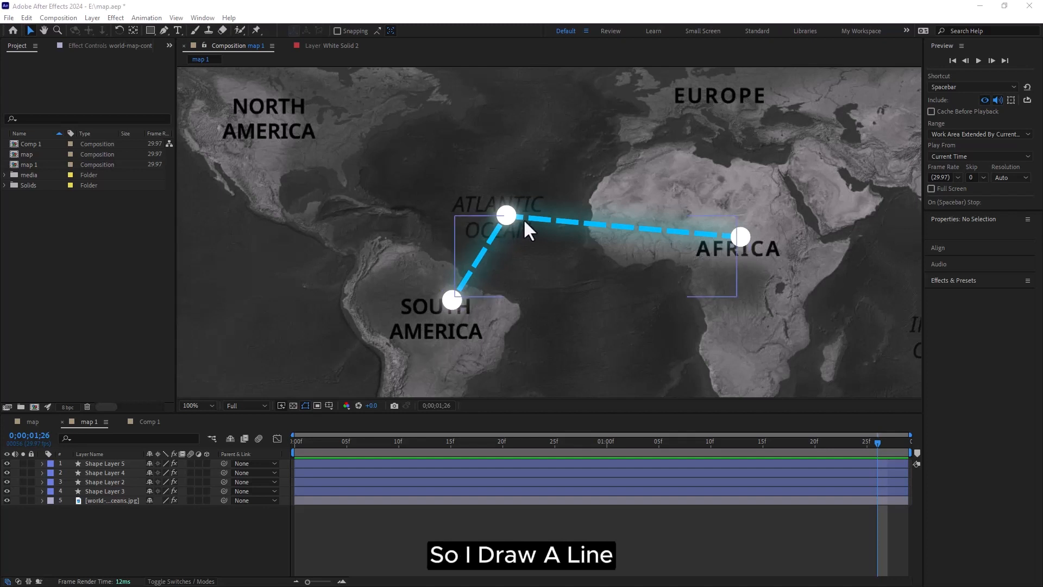
# Play back the finished line animation in the map 1 composition and the text animation in the map composition
pyautogui.moveTo(344, 439); pyautogui.dragTo(225, 444)
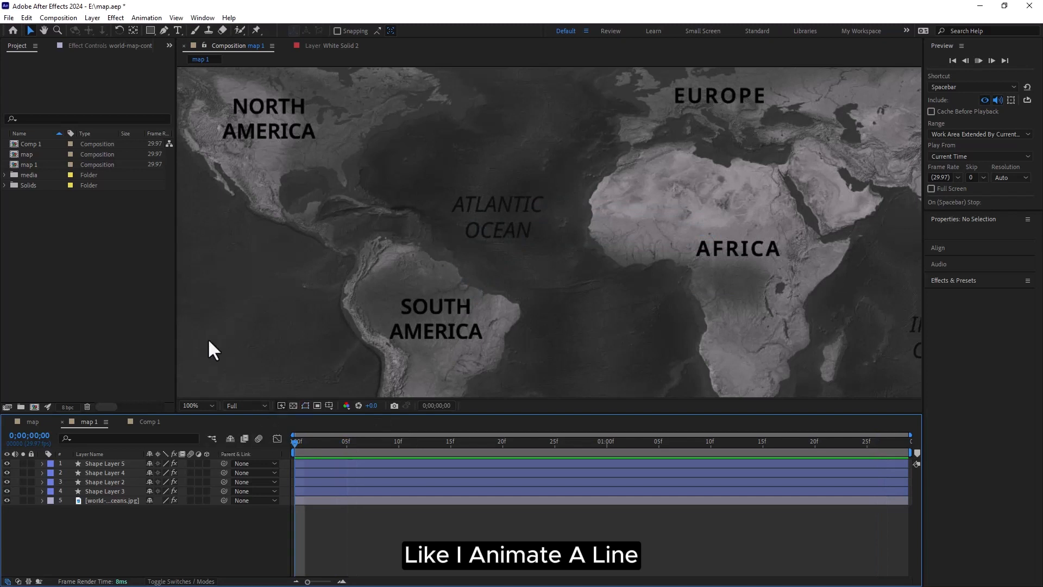
pyautogui.press('space')
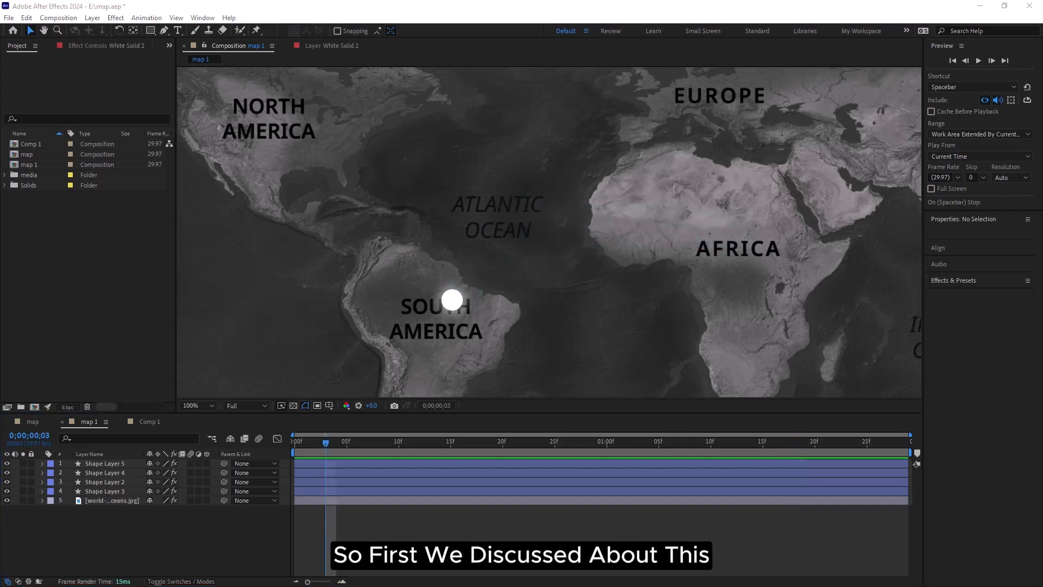
pyautogui.click(30, 424)
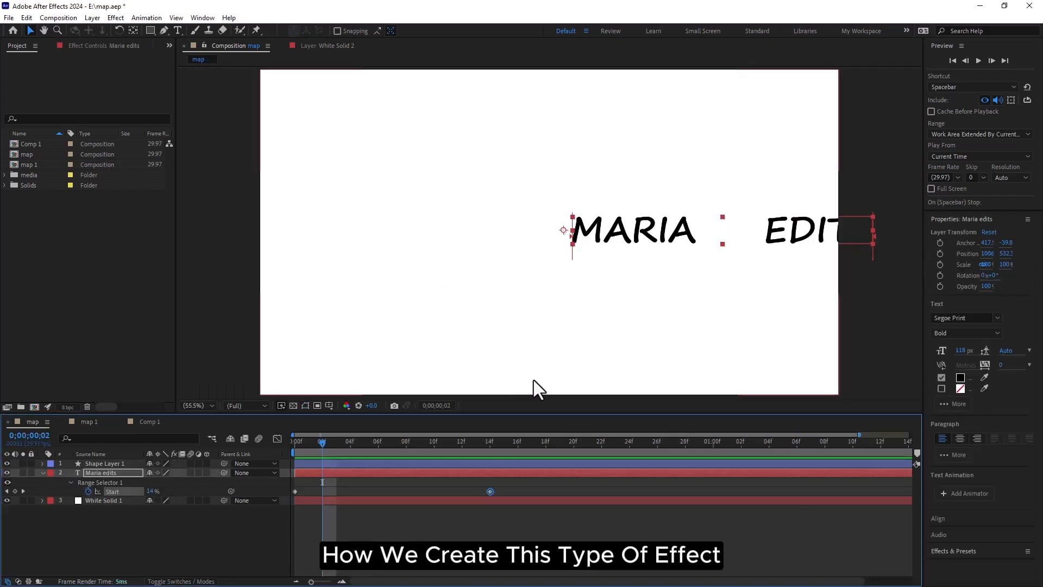
pyautogui.moveTo(321, 445); pyautogui.dragTo(227, 451)
pyautogui.press('space')
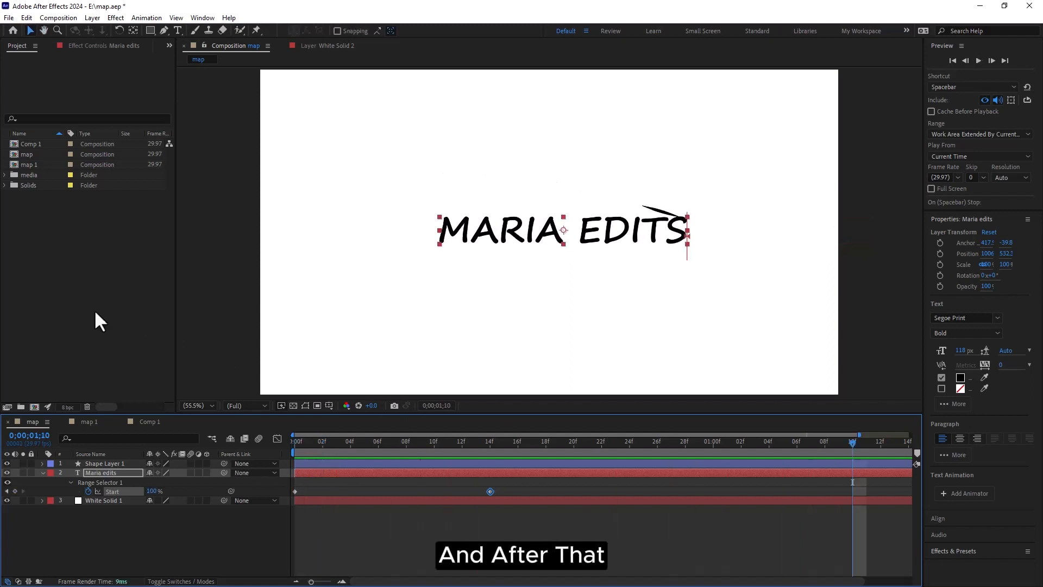
pyautogui.click(87, 423)
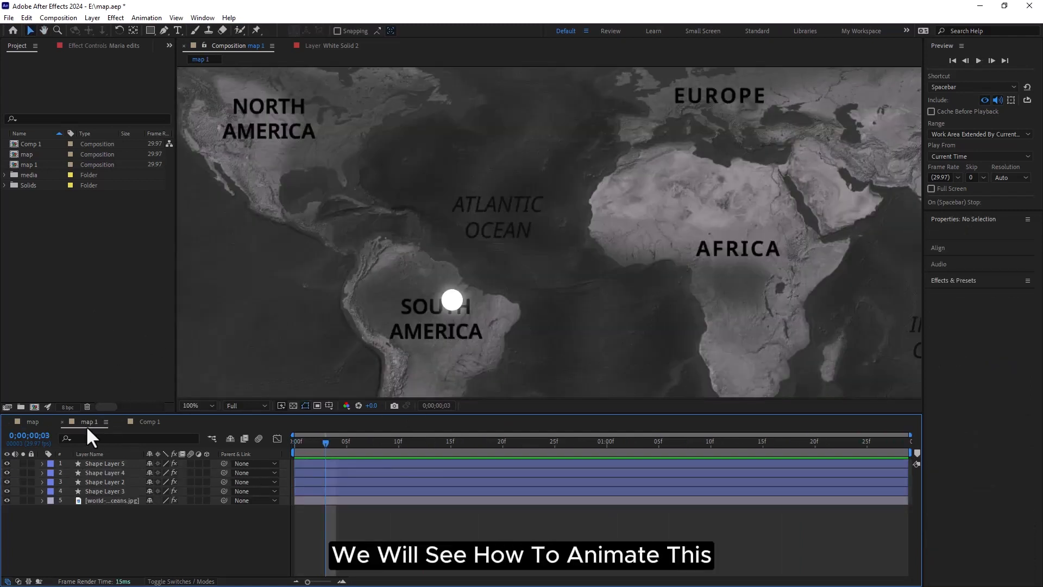
pyautogui.press('space')
pyautogui.press('space')
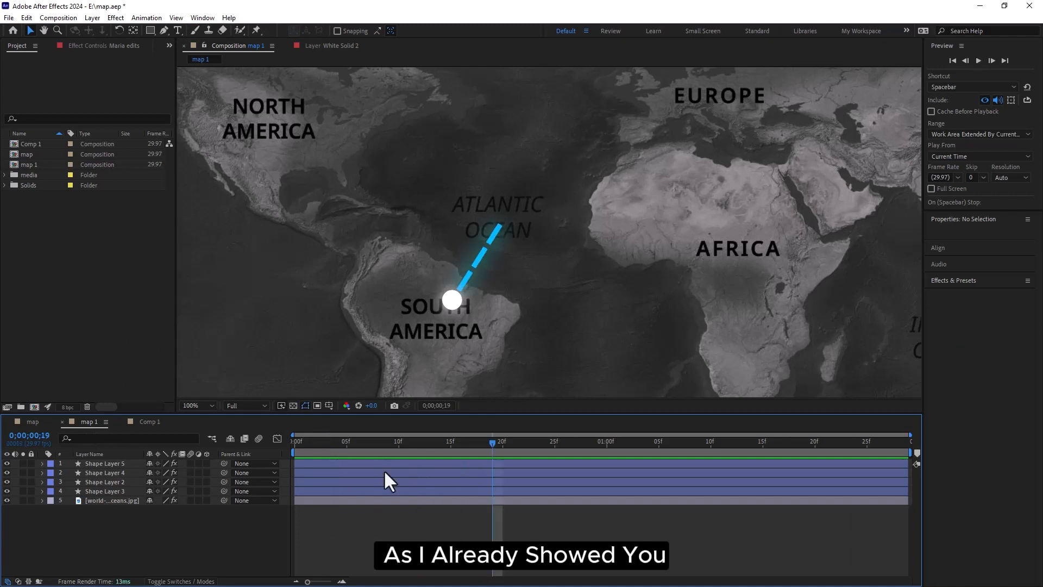
# Play back the road stroke animation in Comp 1 from its start, and return to the map composition
pyautogui.click(150, 422)
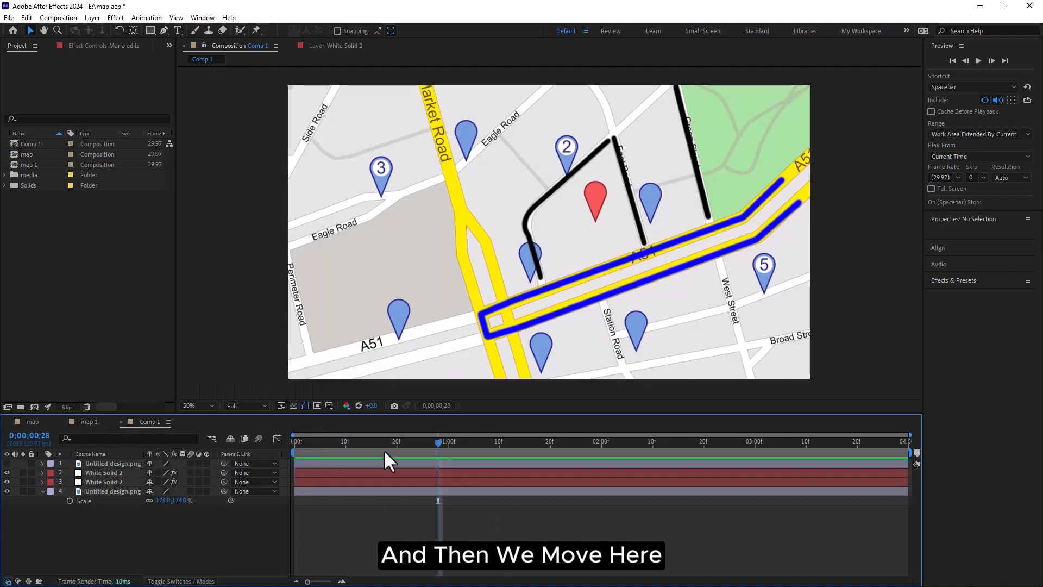
pyautogui.moveTo(435, 446); pyautogui.dragTo(98, 442)
pyautogui.press('space')
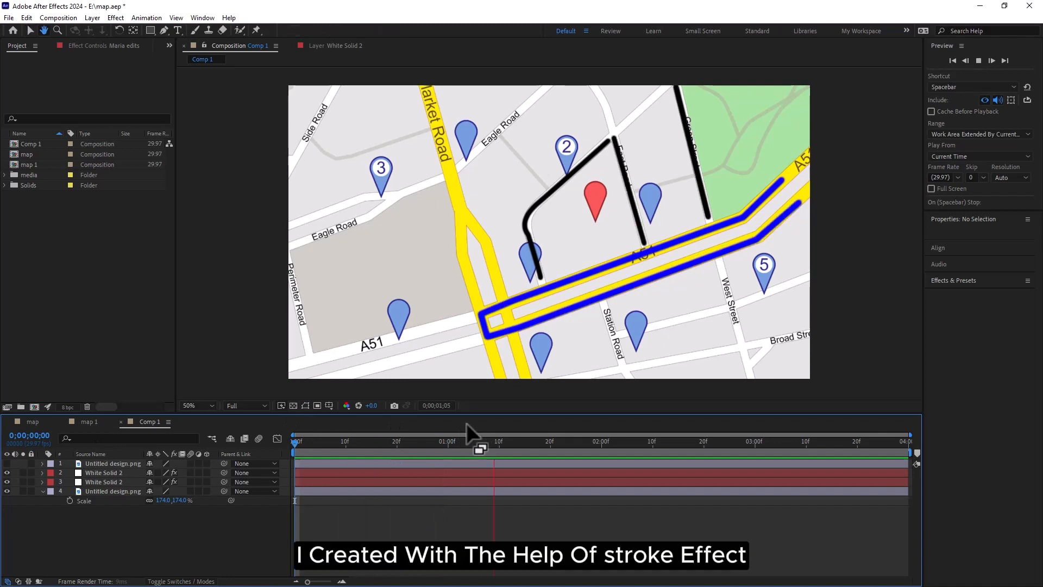
pyautogui.press('space')
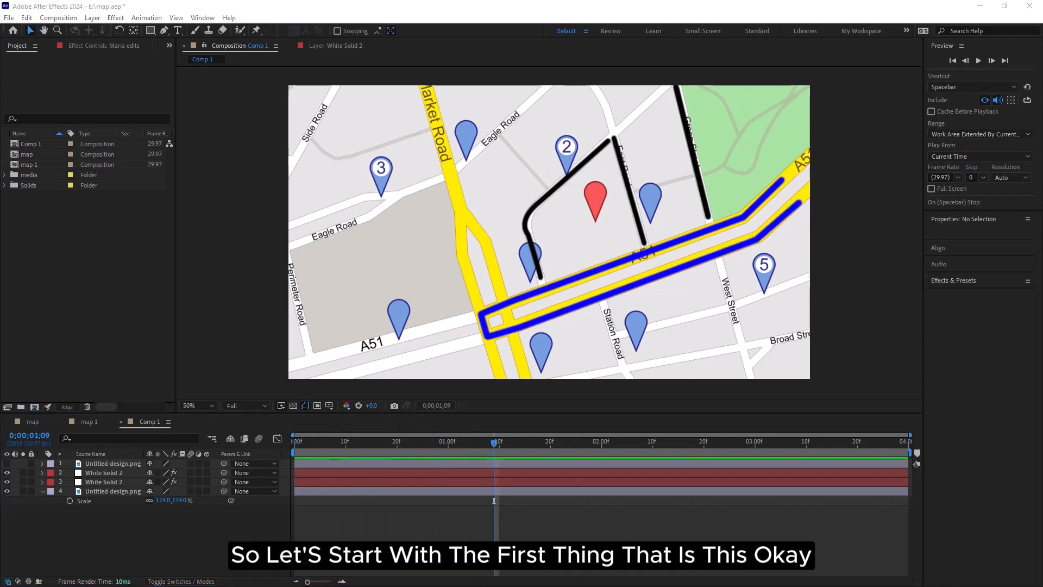
pyautogui.click(33, 423)
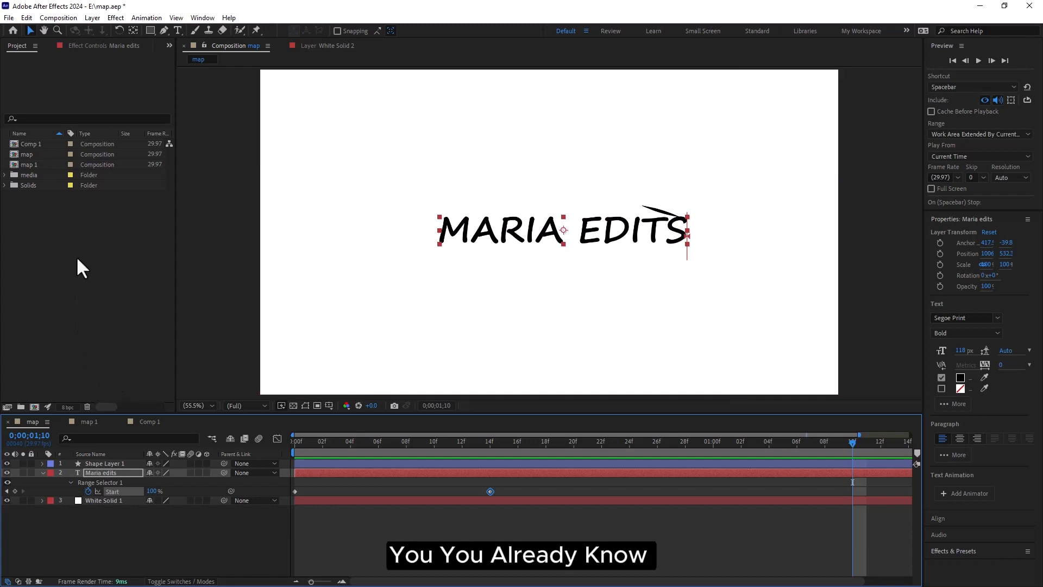
# Create a composition named 1 with the HD 1920x1080 29.97 fps preset, a 4-second duration and a light gray background
pyautogui.click(34, 407)
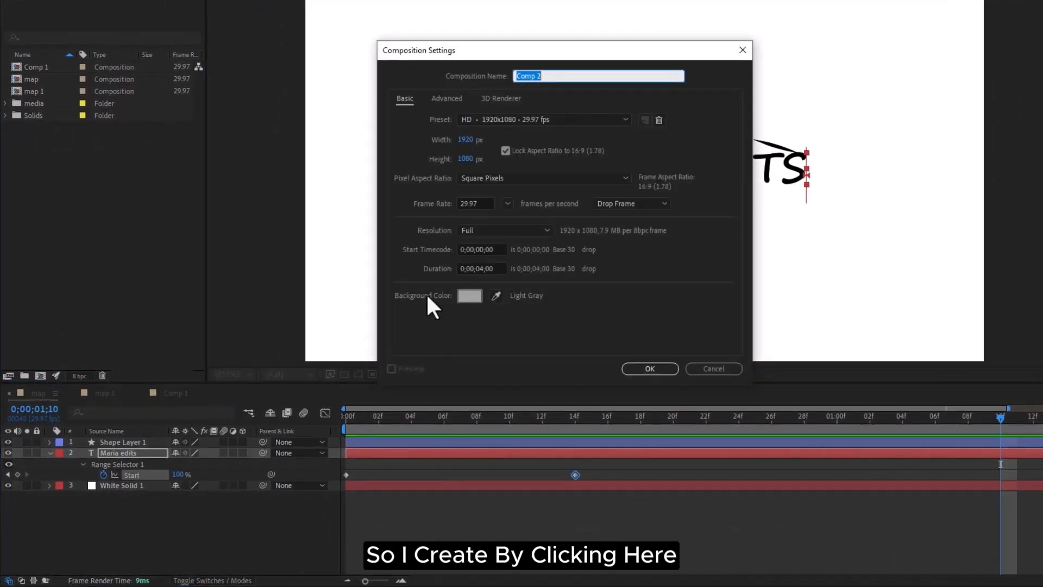
pyautogui.write('1')
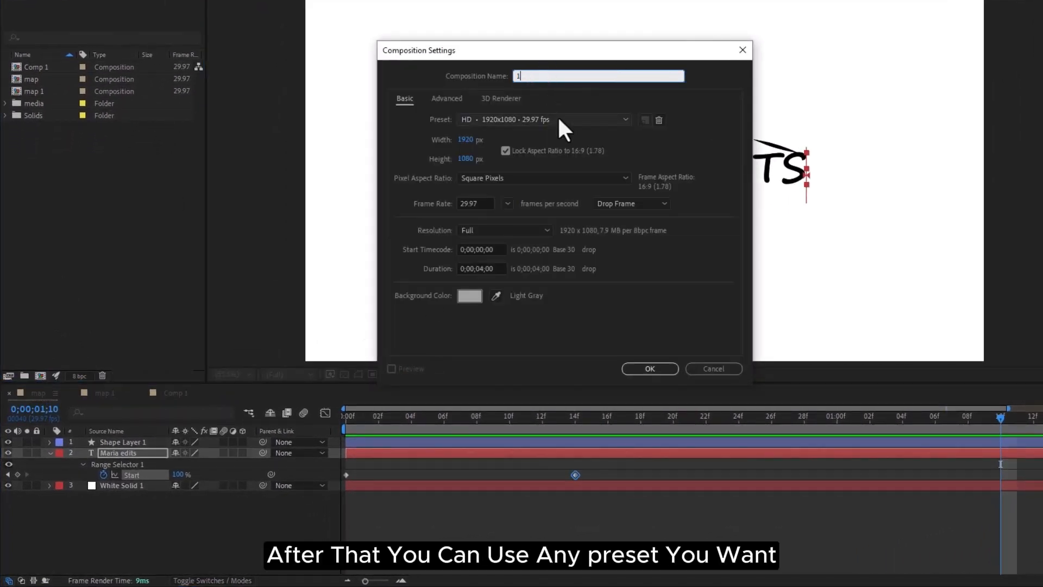
pyautogui.click(561, 120)
pyautogui.click(561, 121)
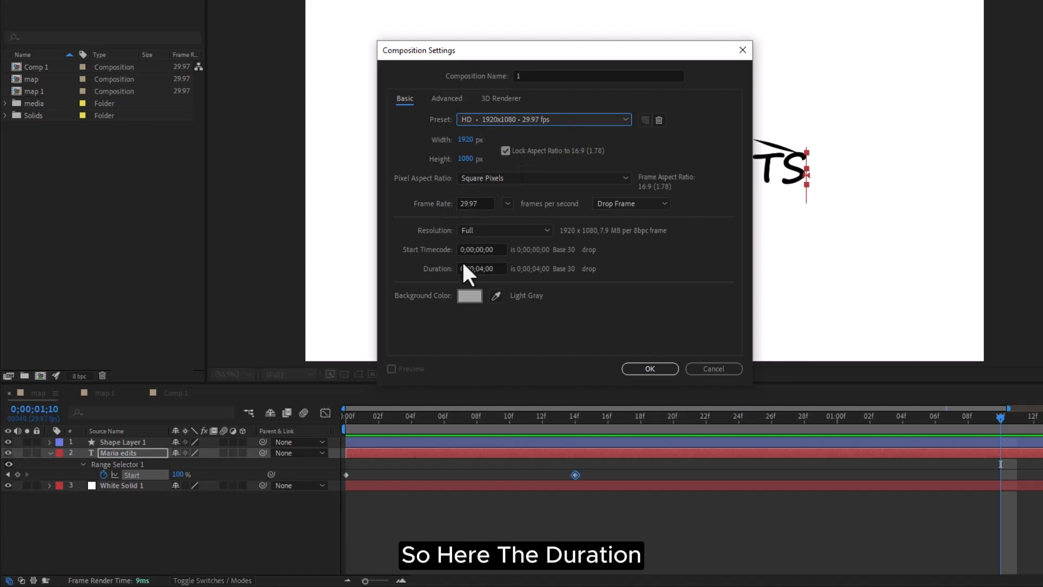
pyautogui.click(469, 297)
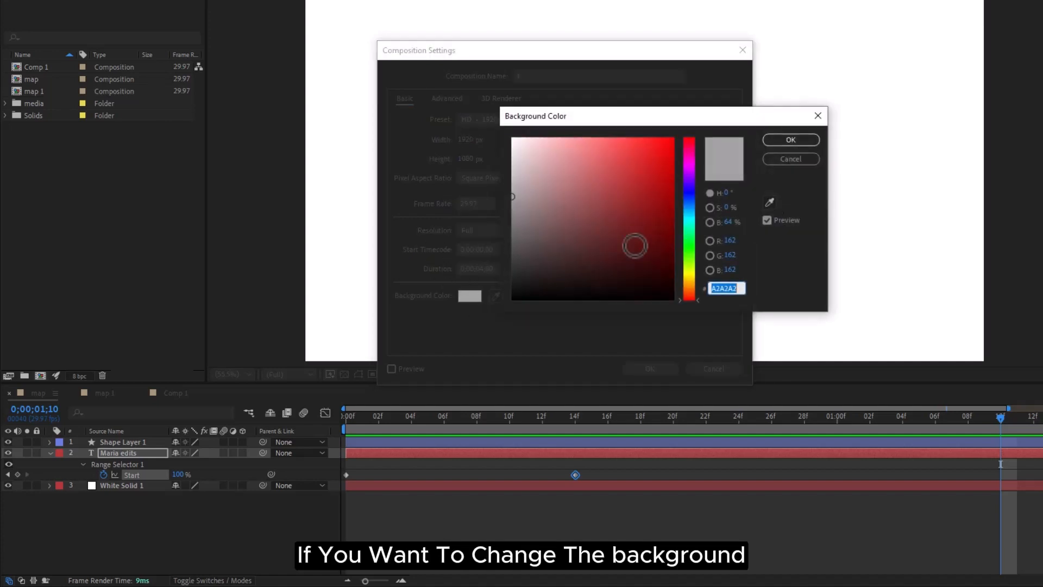
pyautogui.click(815, 115)
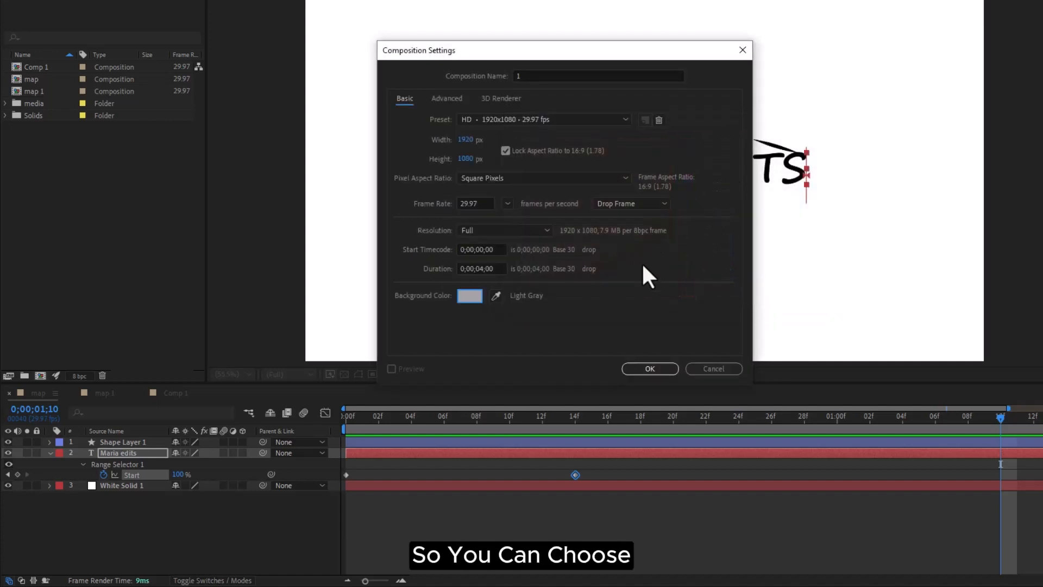
pyautogui.click(643, 369)
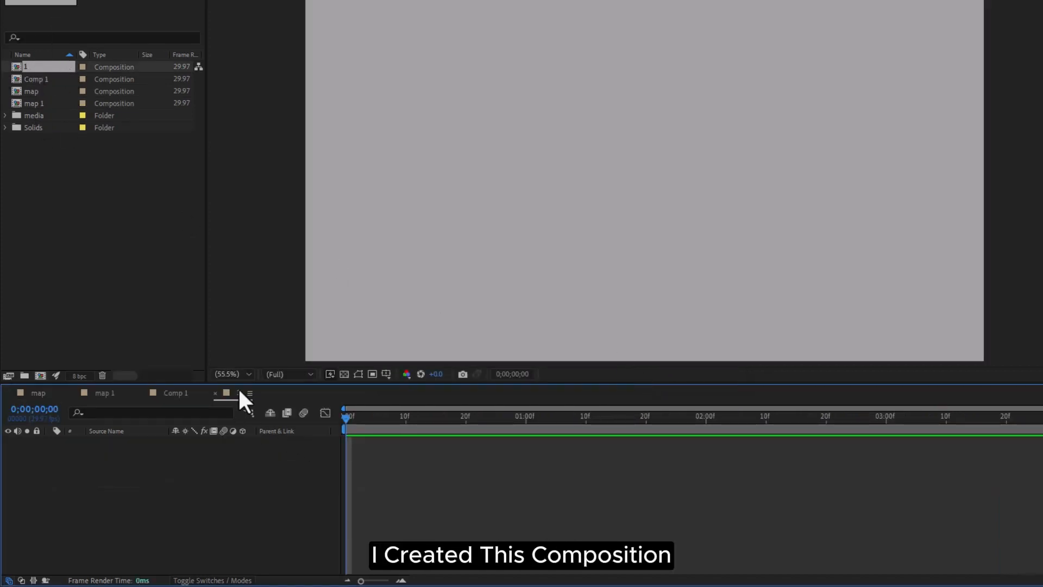
# Add a white 1920 x 1080 px solid layer to composition 1 as the background
pyautogui.rightClick(112, 497)
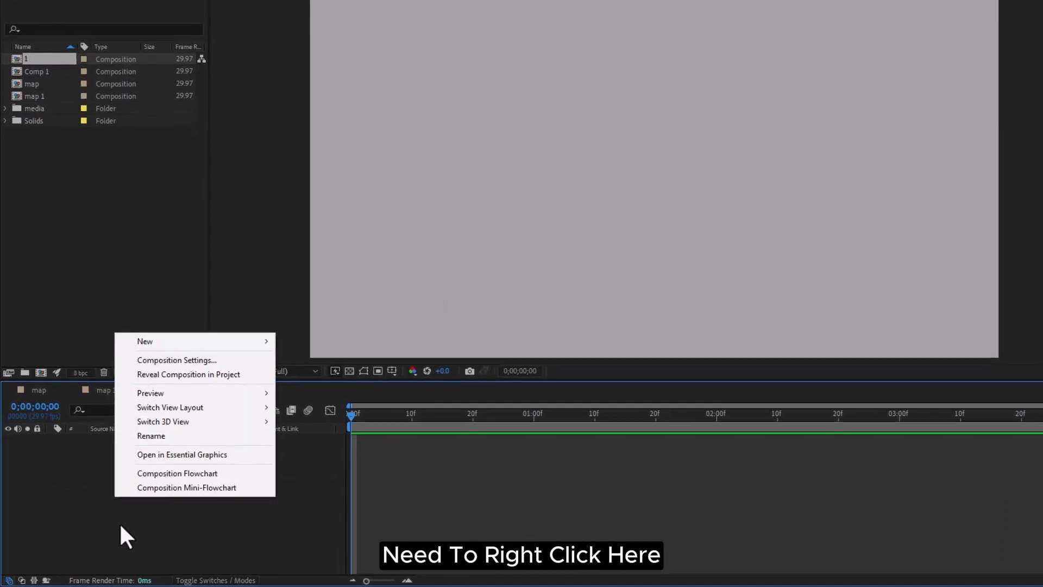
pyautogui.moveTo(158, 346)
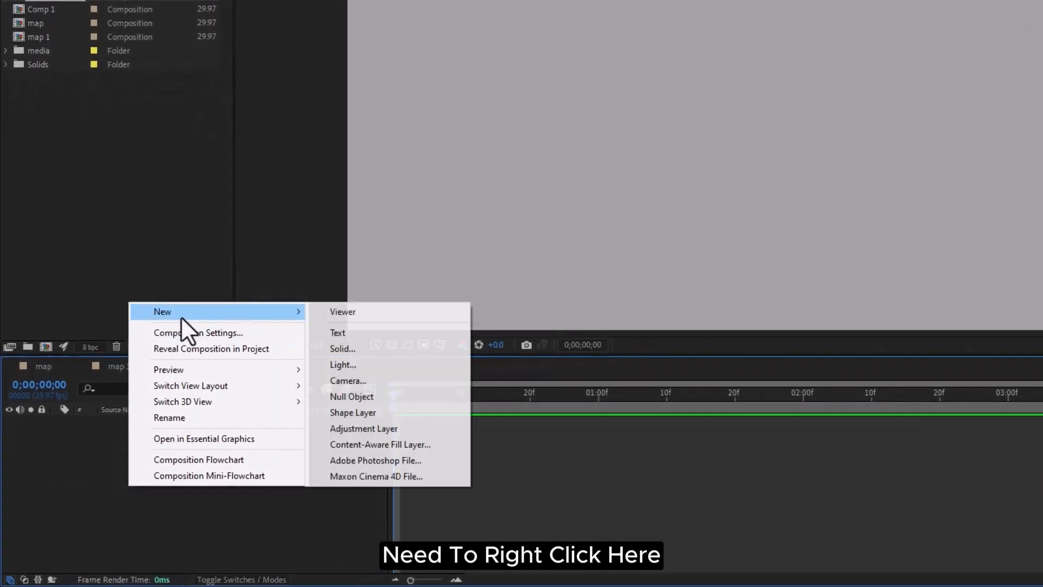
pyautogui.click(342, 348)
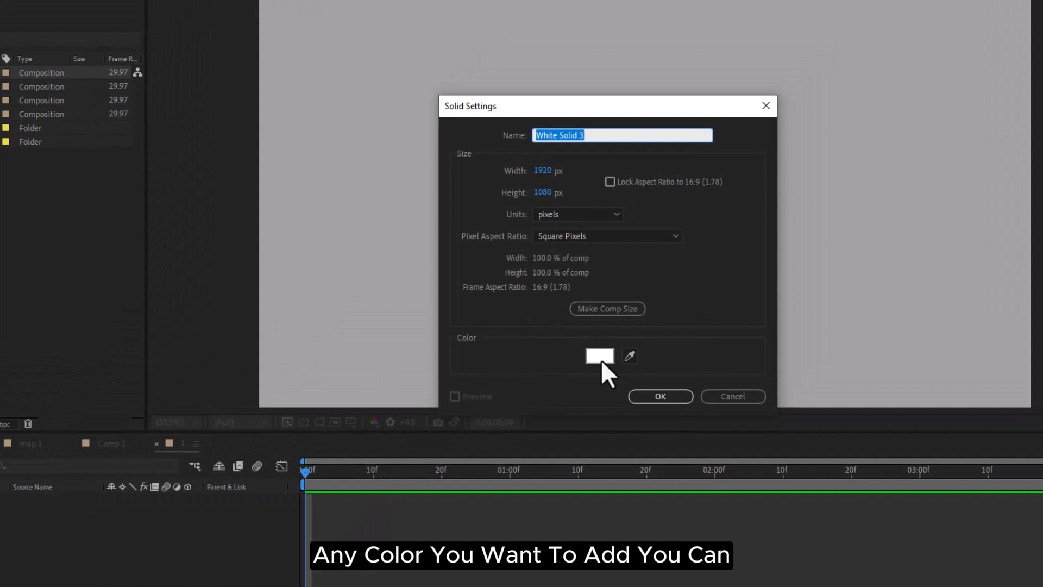
pyautogui.click(667, 397)
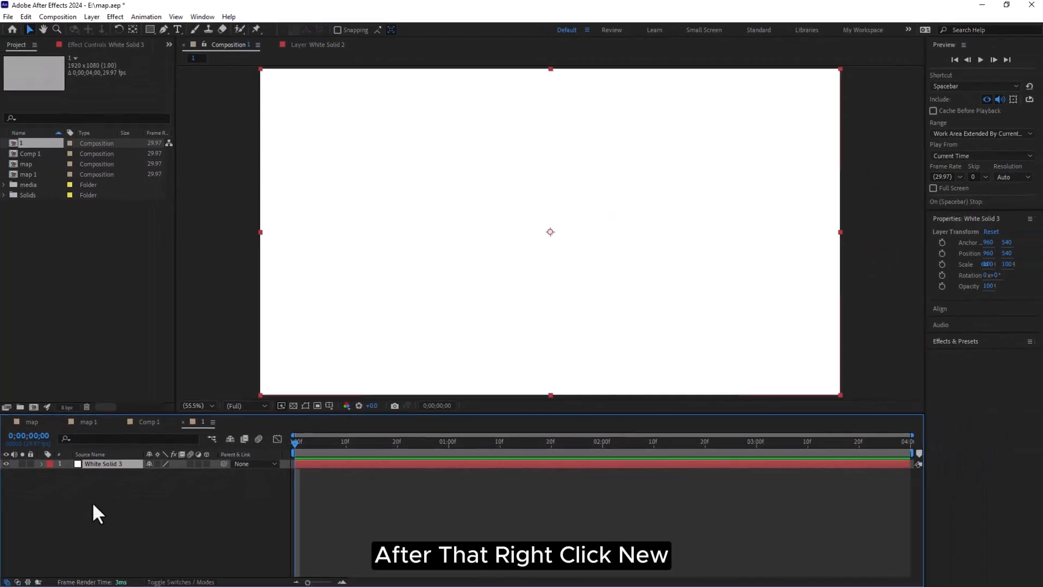
# Add a text layer reading "Maria edits" above the white solid
pyautogui.rightClick(37, 549)
pyautogui.moveTo(162, 371)
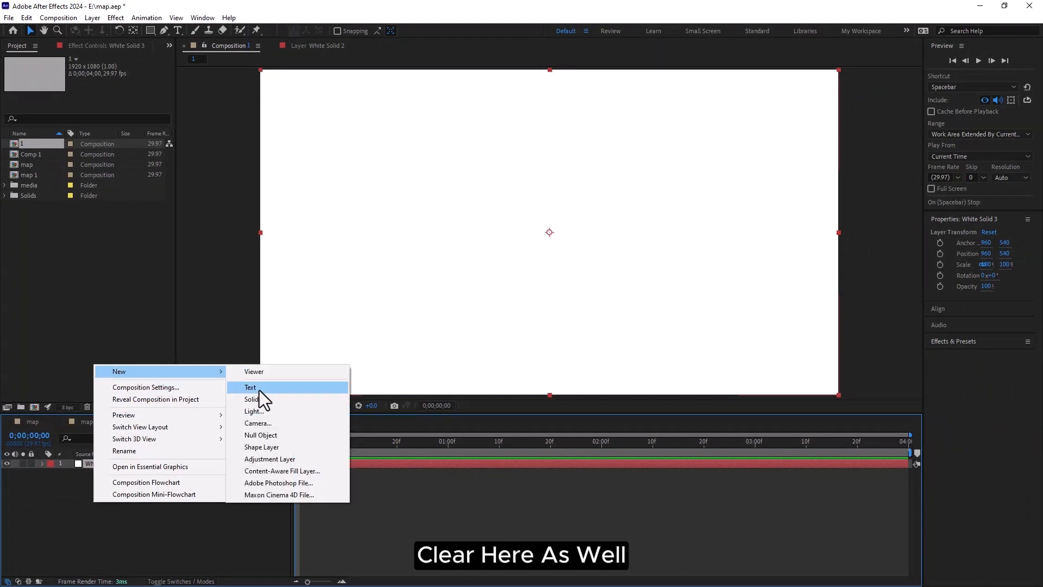
pyautogui.click(259, 390)
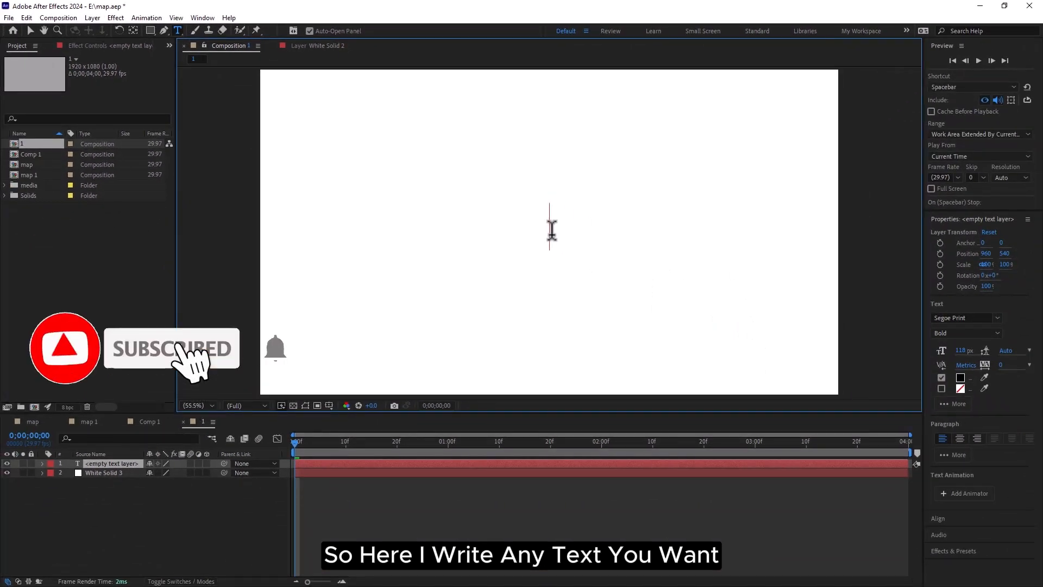
pyautogui.write('Maria ')
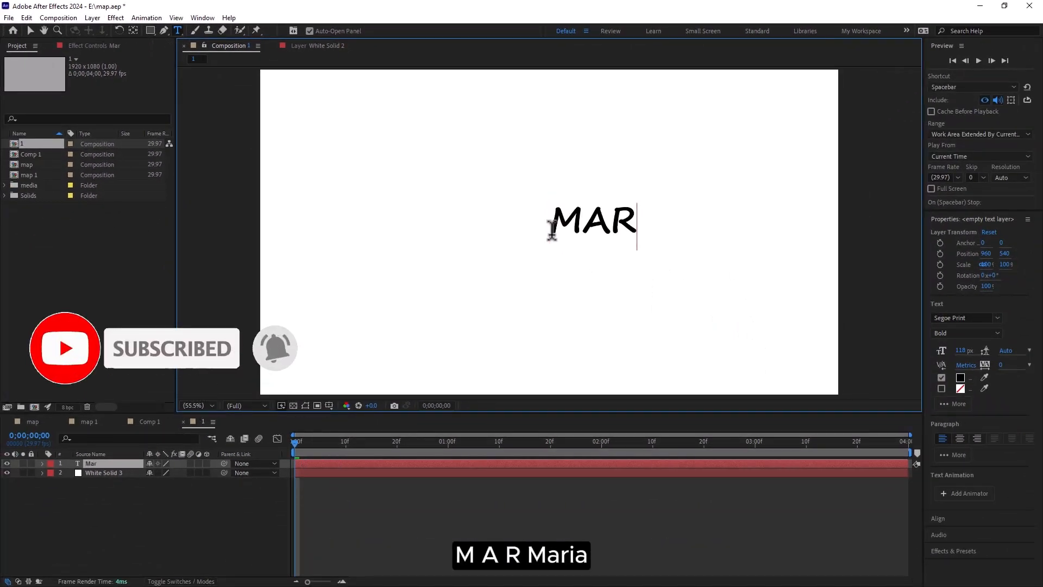
pyautogui.write('edits')
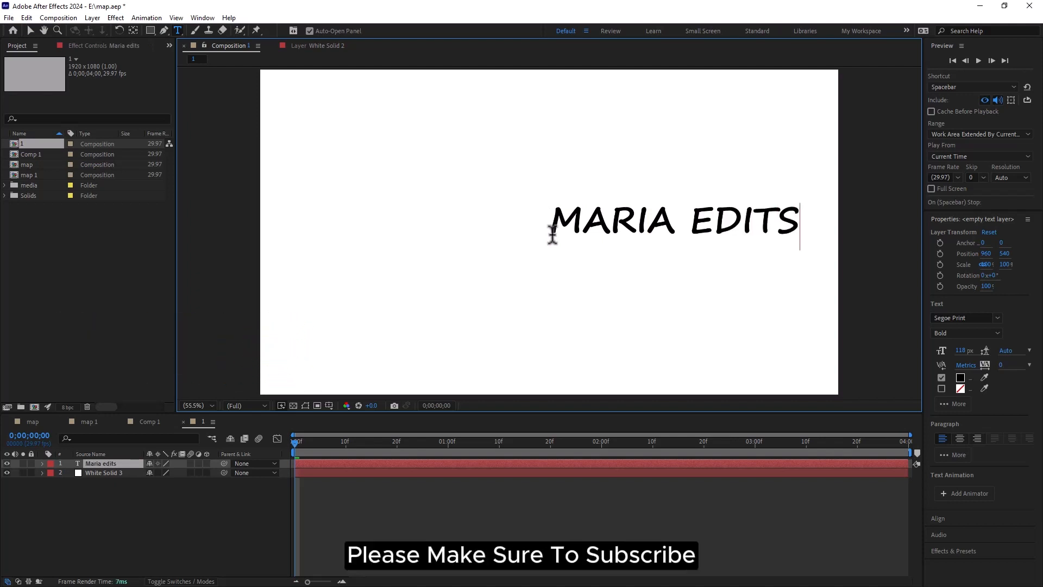
pyautogui.click(30, 31)
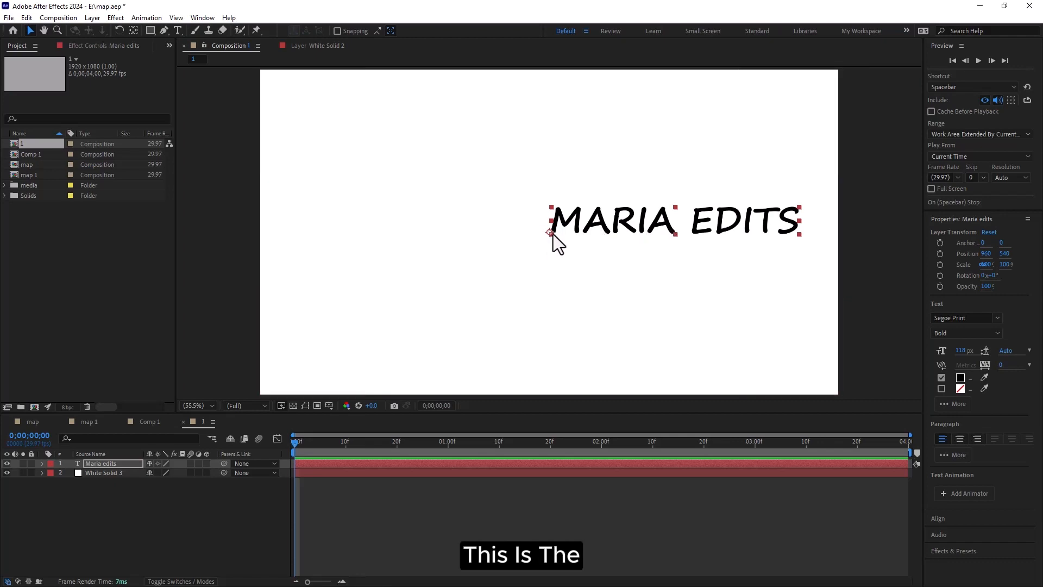
# Center the text layer's anchor point on the lettering and move the text to about the middle of the frame
pyautogui.scroll(4, 551, 232)
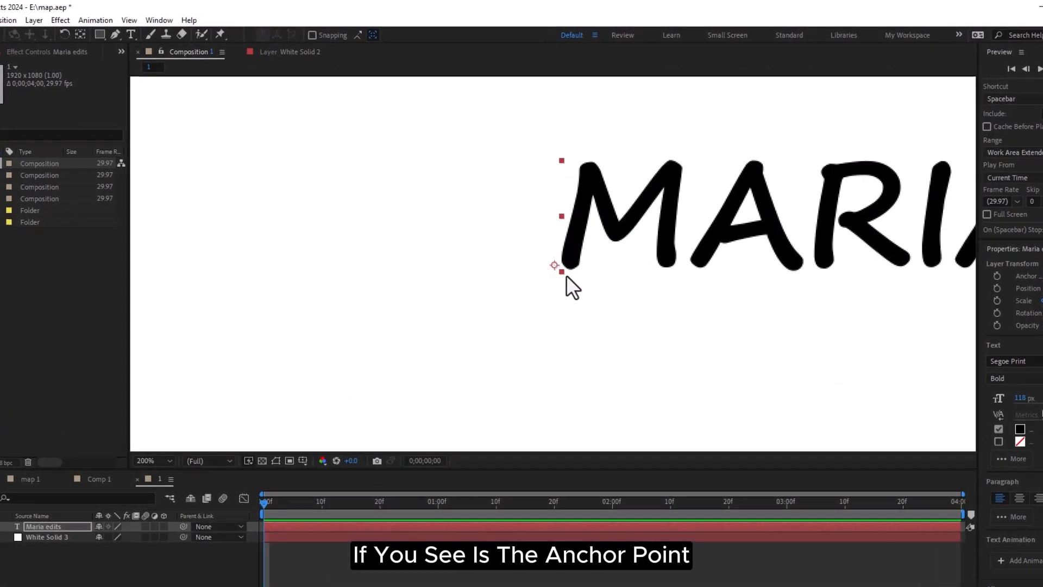
pyautogui.scroll(-4, 612, 303)
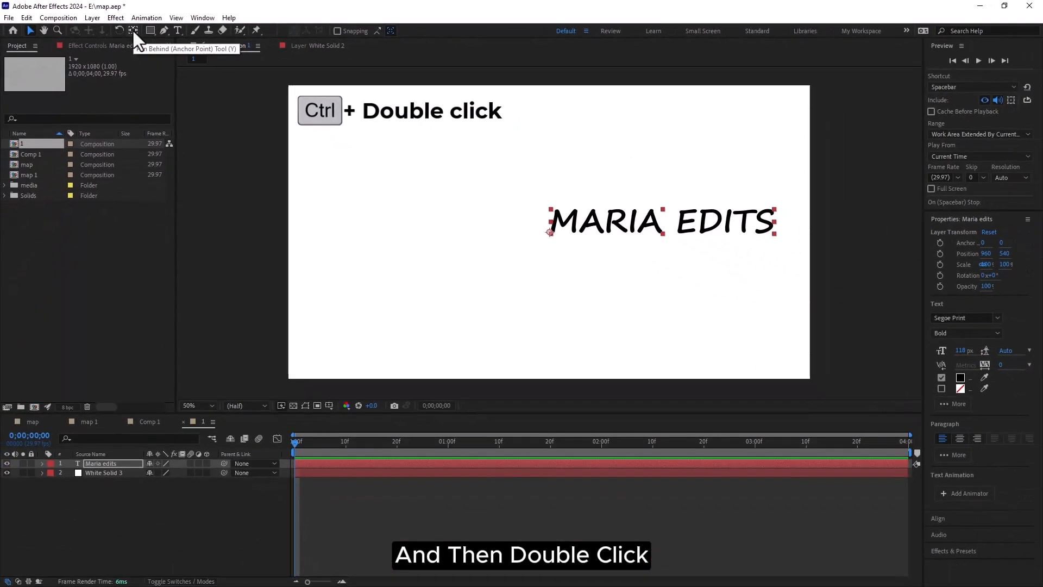
pyautogui.keyDown('ctrl'); pyautogui.doubleClick(121, 56); pyautogui.keyUp('ctrl')
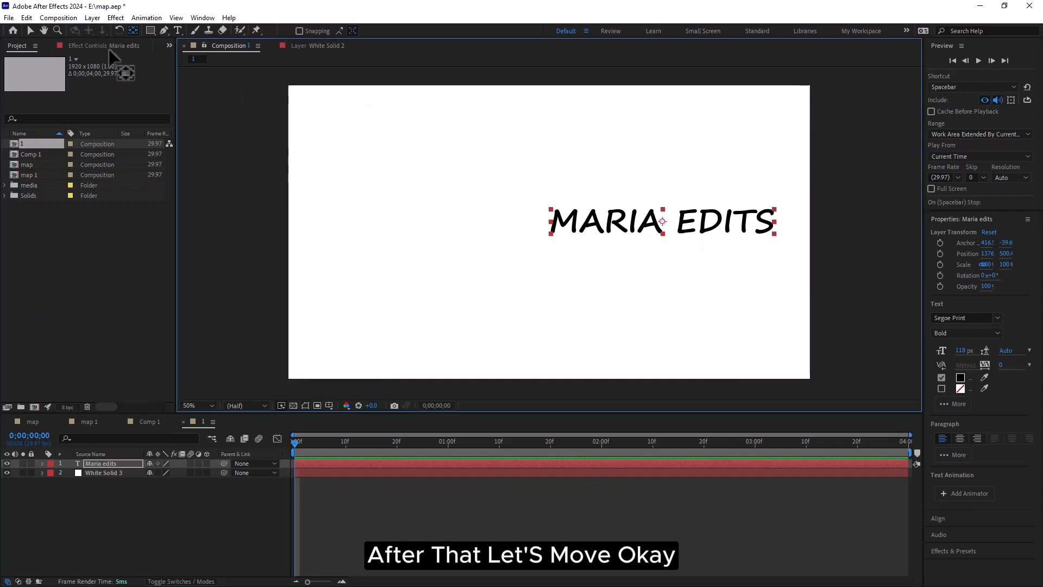
pyautogui.click(27, 29)
pyautogui.moveTo(687, 231); pyautogui.dragTo(578, 228)
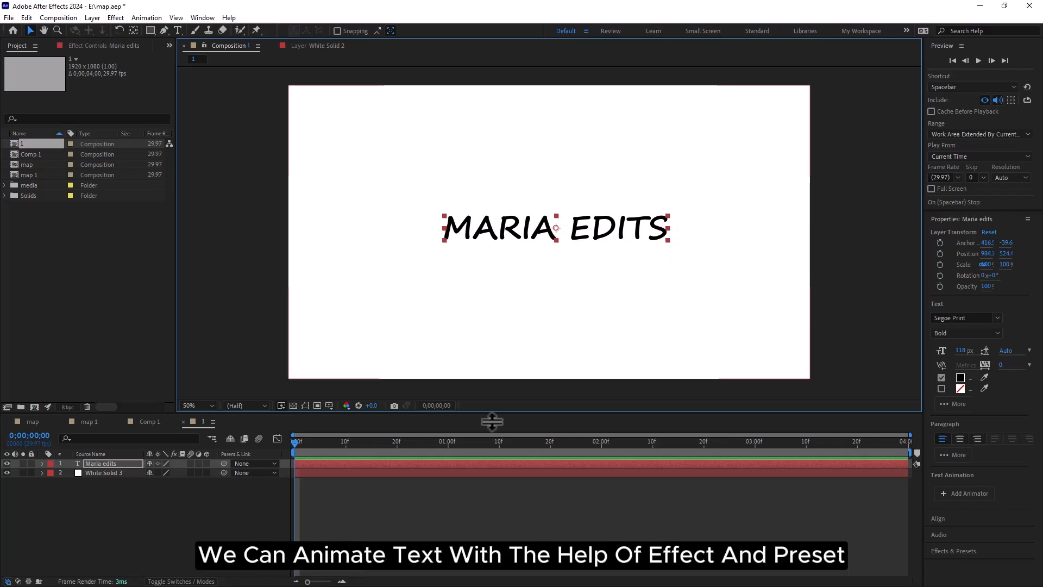
# Apply the Straight In By Word preset from the Animate In text presets to the text layer at the first frame
pyautogui.click(301, 462)
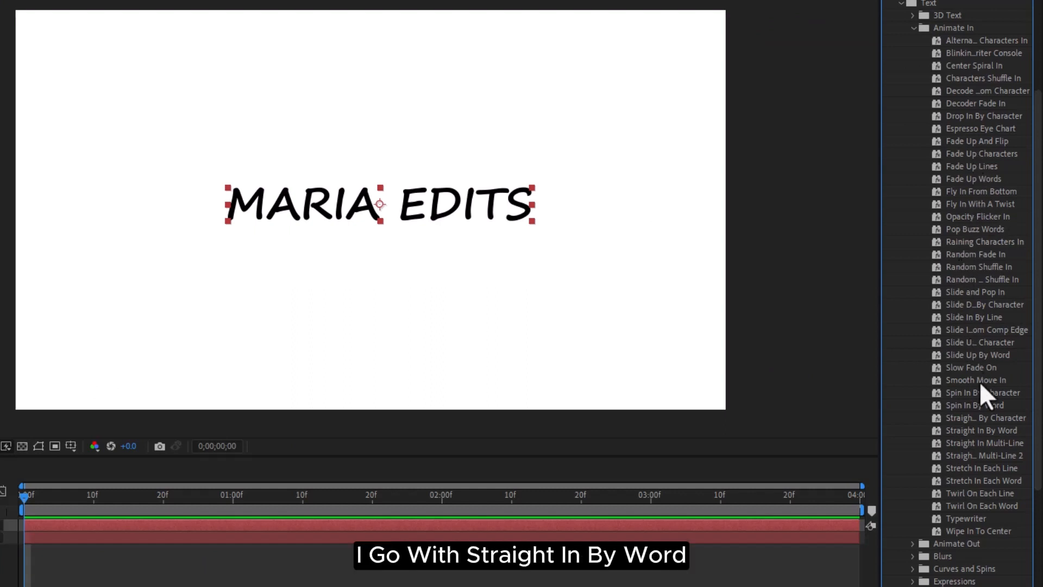
pyautogui.click(990, 426)
pyautogui.moveTo(988, 429); pyautogui.dragTo(225, 518)
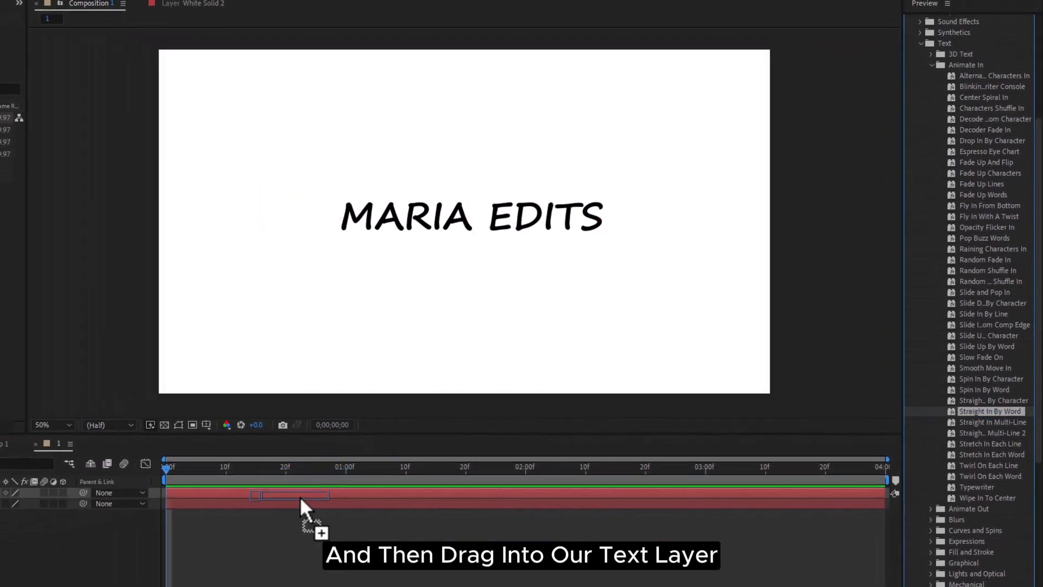
pyautogui.moveTo(300, 496); pyautogui.dragTo(301, 494)
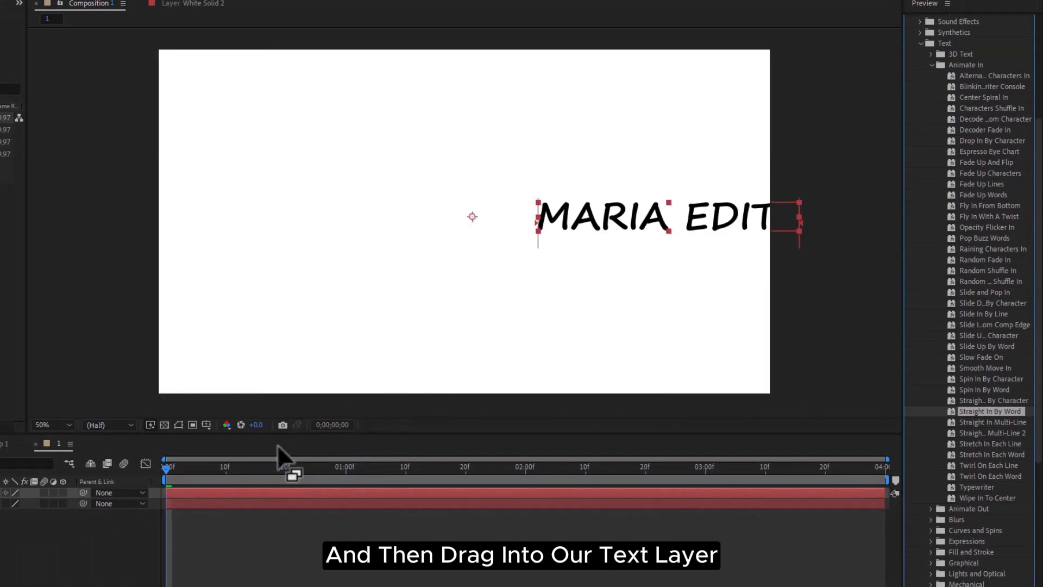
# Preview the text entrance animation from the start of the composition
pyautogui.click(165, 468)
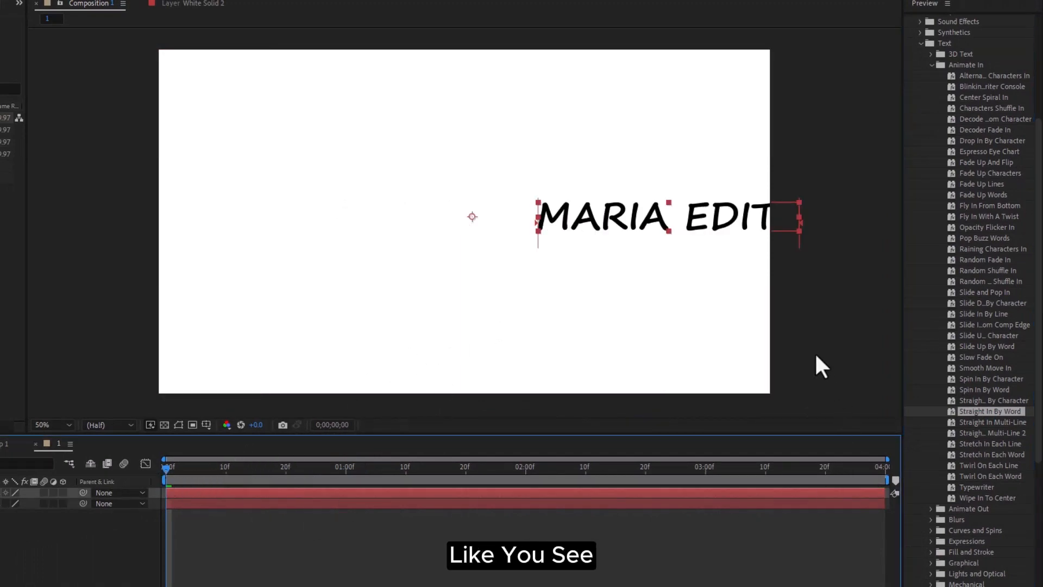
pyautogui.press('space')
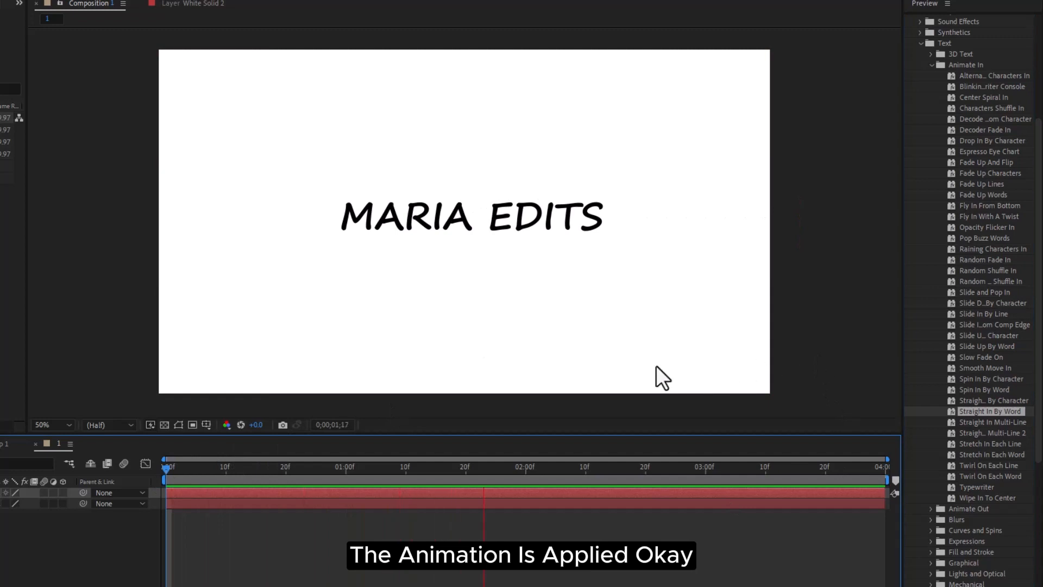
pyautogui.press('space')
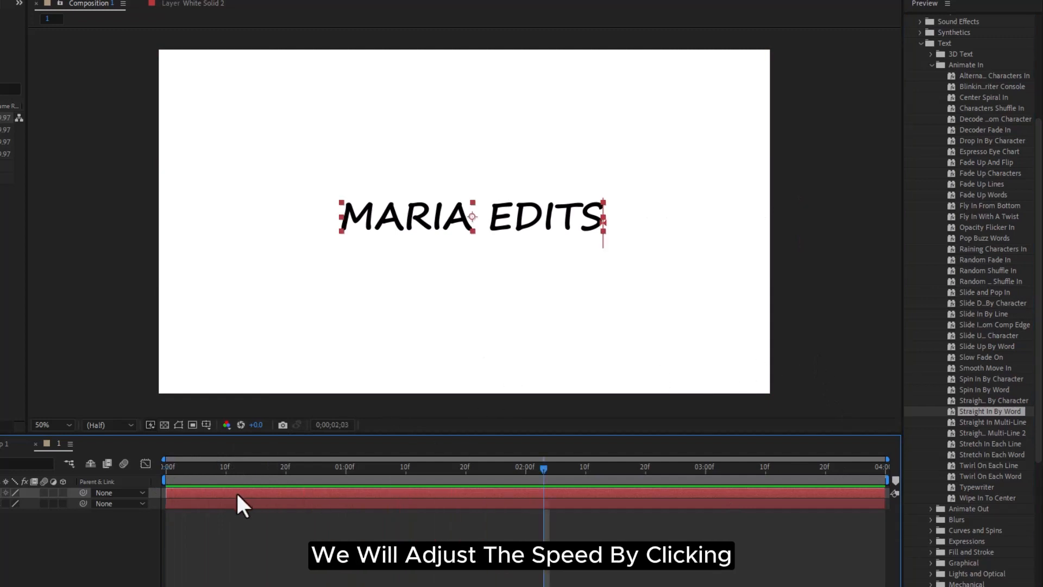
# Speed up the text entrance by moving its Range Selector end keyframe earlier to about frame 21, and preview it
pyautogui.press('u')
pyautogui.press('u')
pyautogui.press('u')
pyautogui.press('u')
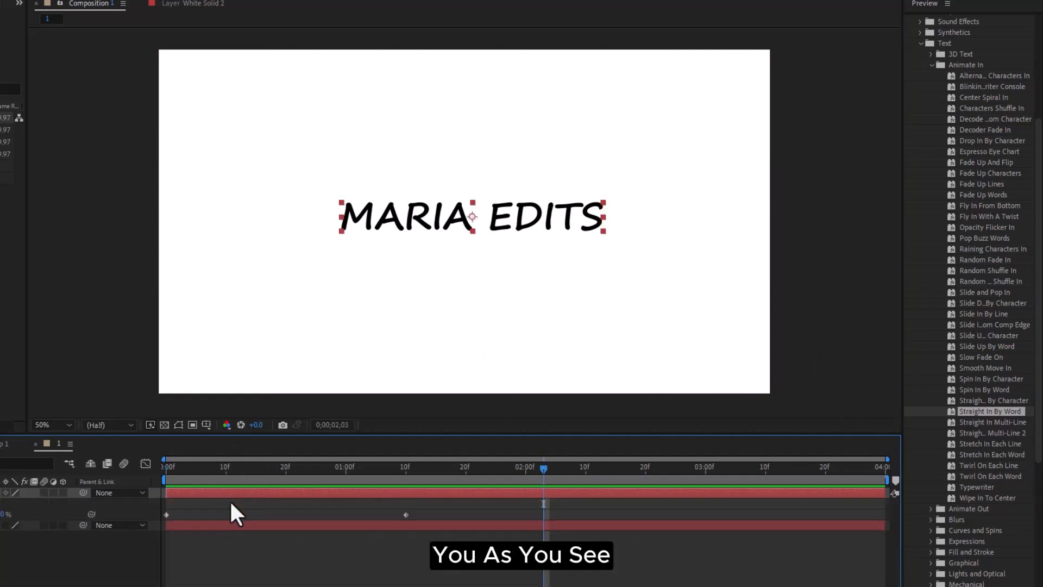
pyautogui.moveTo(406, 515); pyautogui.dragTo(308, 515)
pyautogui.press('space')
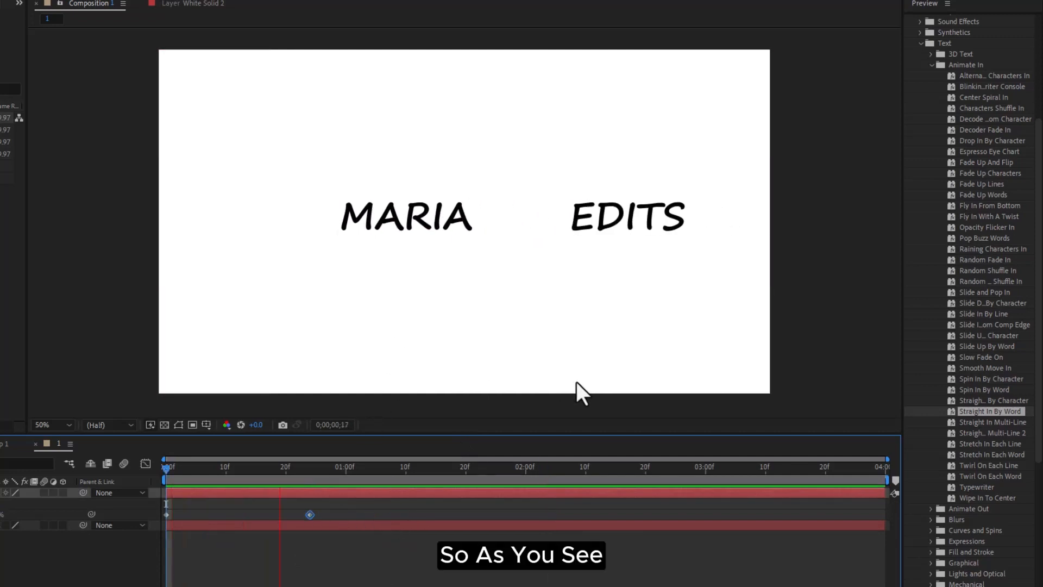
pyautogui.press('space')
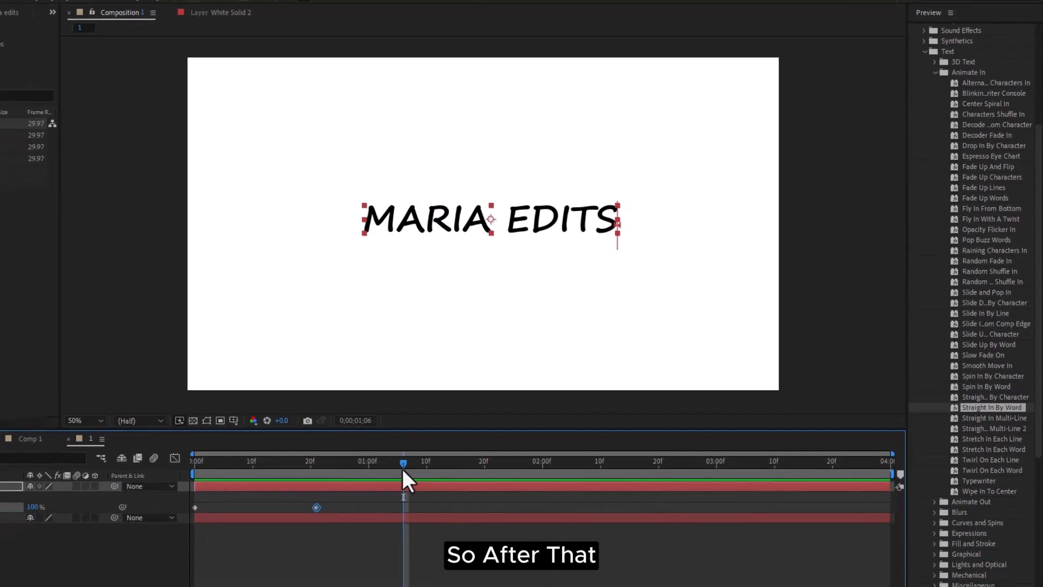
# With no layer selected, draw a curved line at frame 24 with the Pen tool, arching over the text from its first to last letter
pyautogui.moveTo(403, 467); pyautogui.dragTo(122, 478)
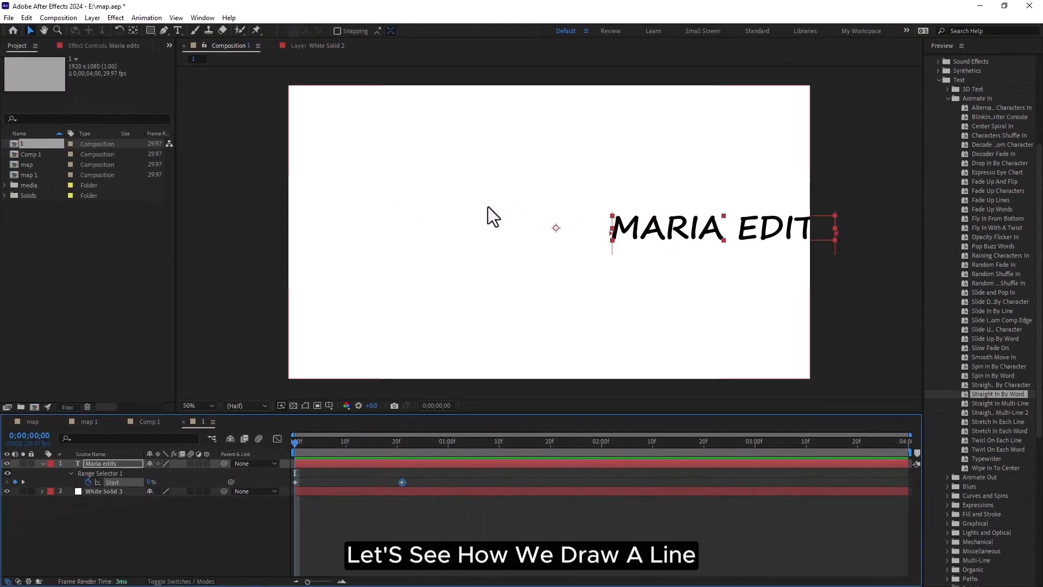
pyautogui.click(131, 537)
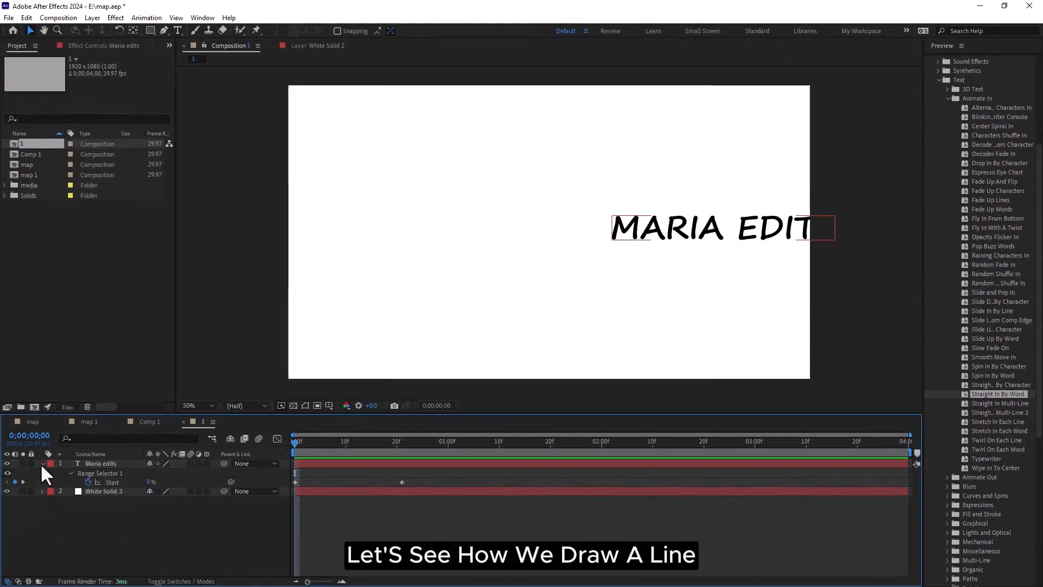
pyautogui.click(42, 464)
pyautogui.click(164, 30)
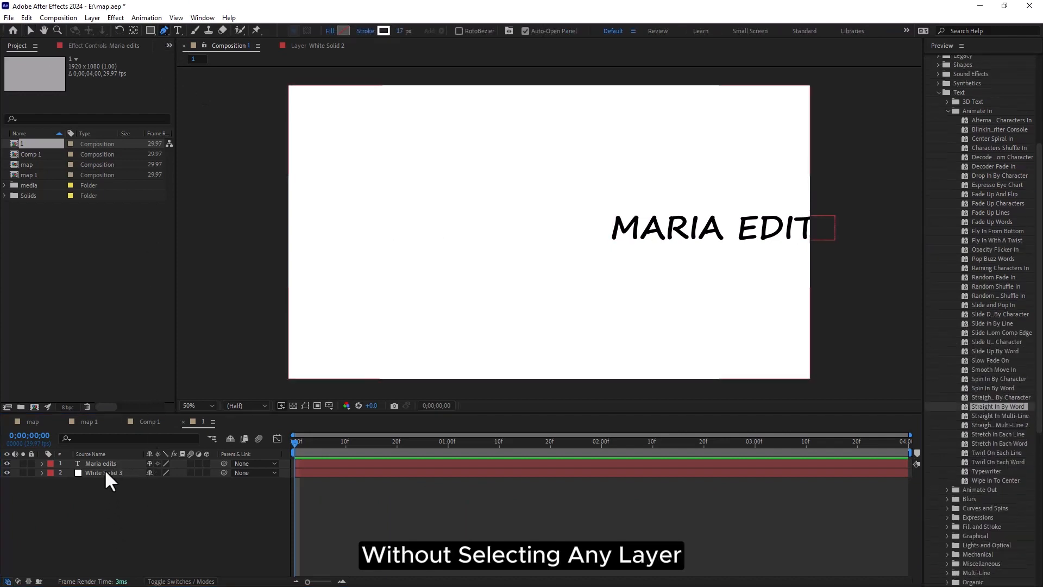
pyautogui.moveTo(294, 443); pyautogui.dragTo(417, 443)
pyautogui.click(451, 217)
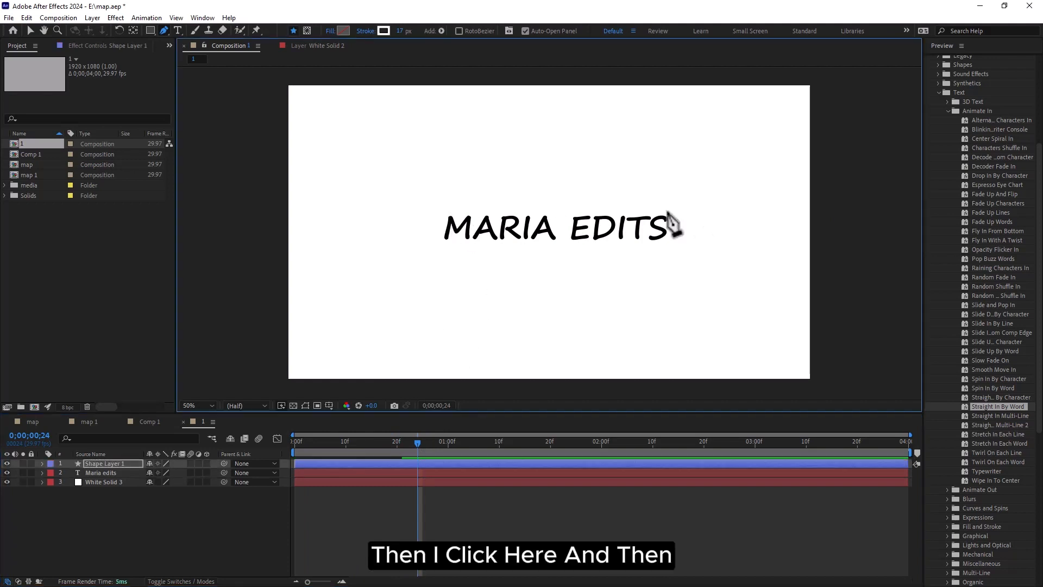
pyautogui.moveTo(666, 217); pyautogui.dragTo(969, 322)
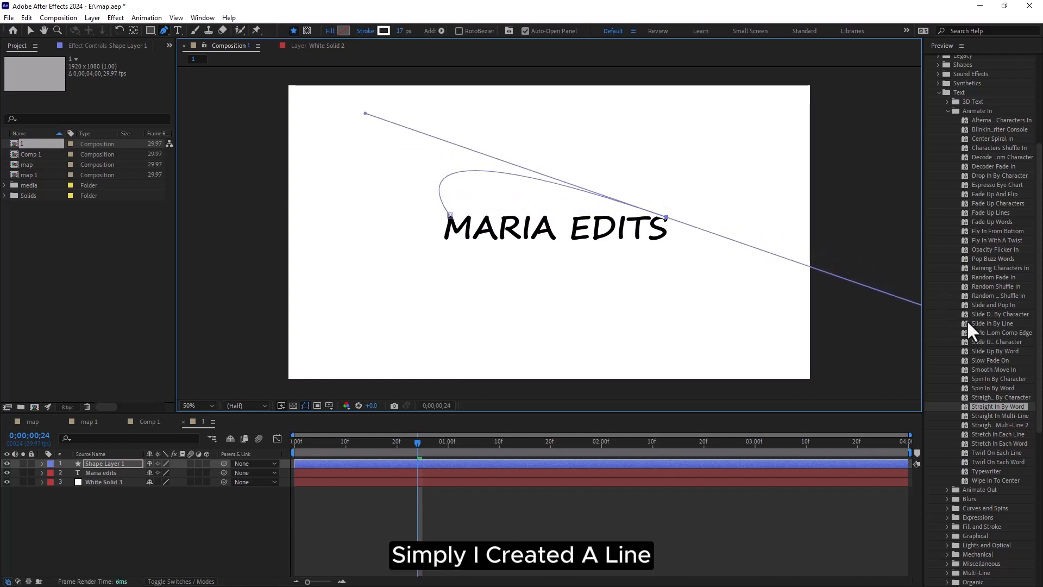
# Adjust the curve's end-point handle to reshape the arch slightly, and deselect the shape layer
pyautogui.click(30, 30)
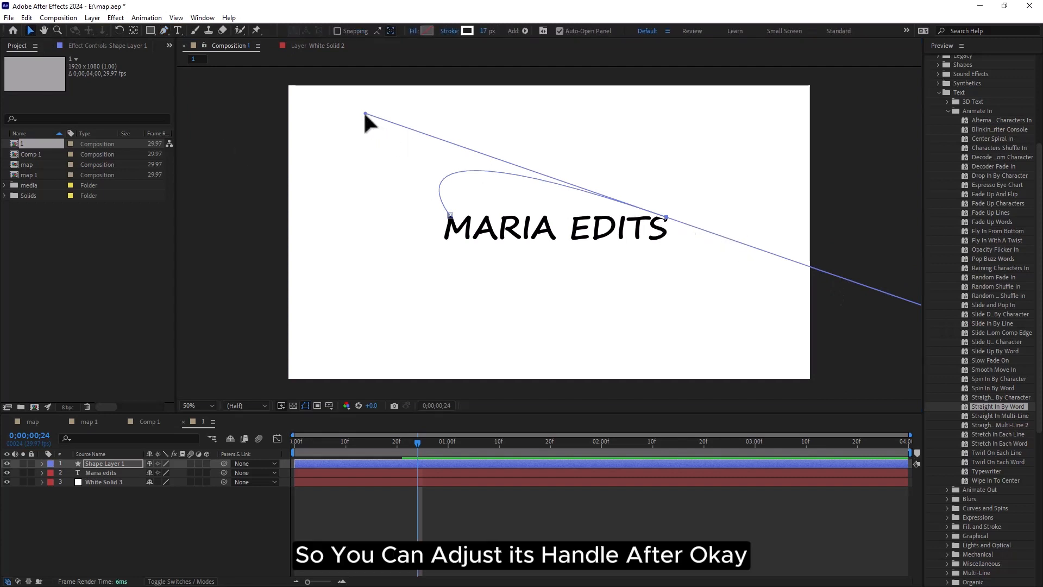
pyautogui.moveTo(365, 114); pyautogui.dragTo(395, 108)
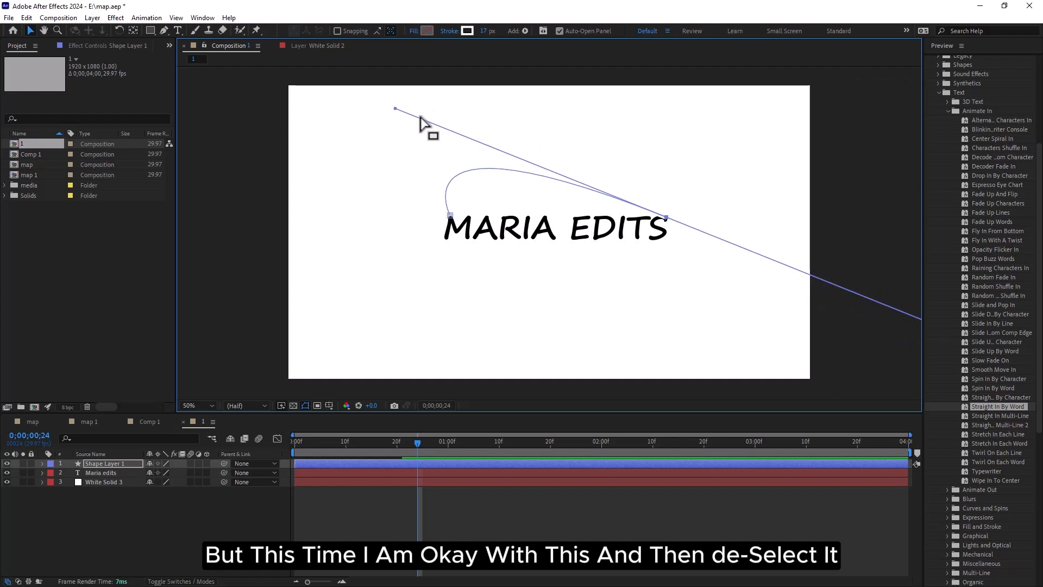
pyautogui.click(533, 325)
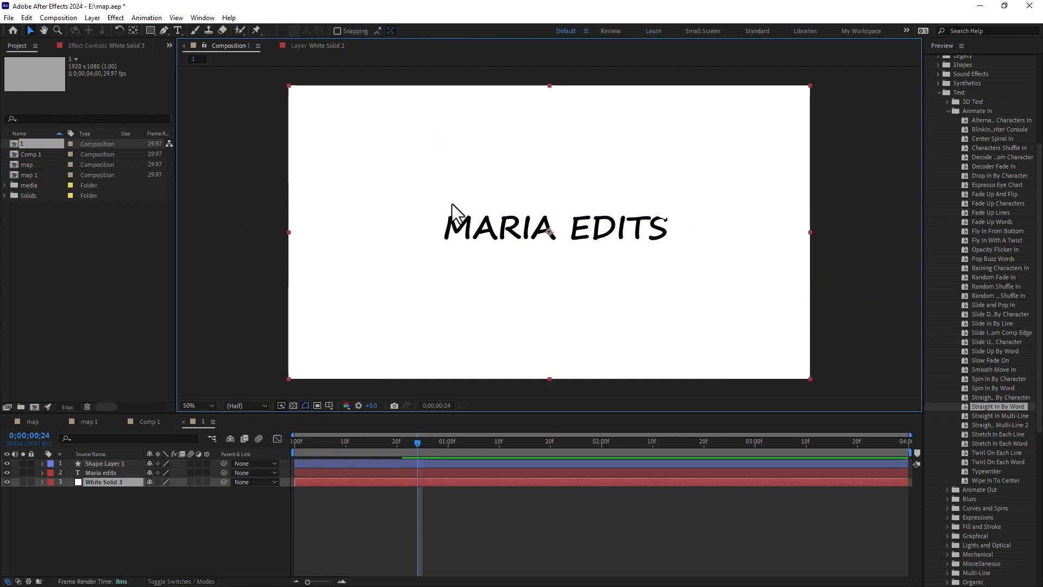
# Set the curved line's stroke to black with a width of 12 px
pyautogui.click(98, 464)
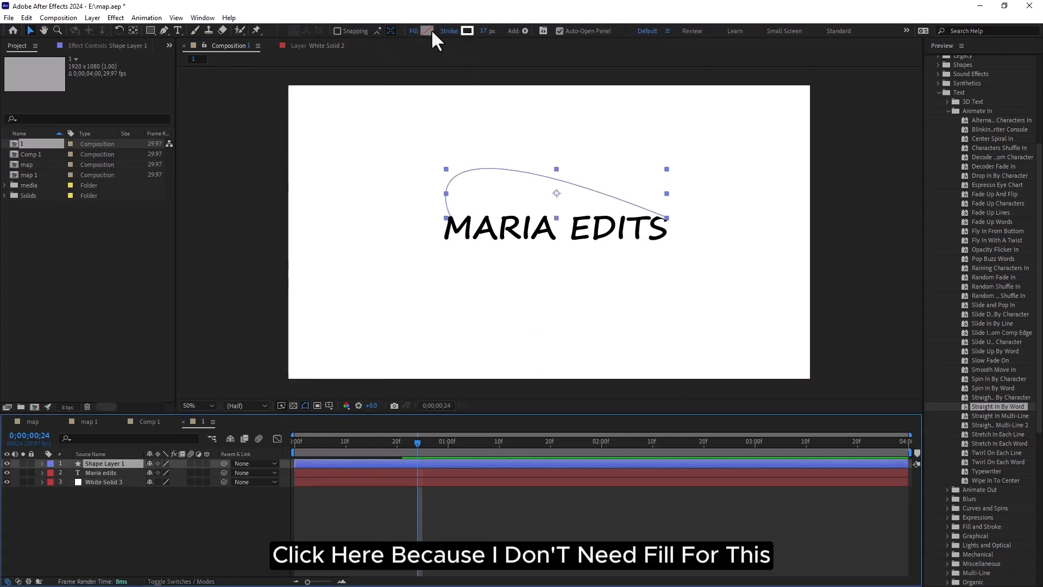
pyautogui.moveTo(483, 31)
pyautogui.mouseDown()
pyautogui.moveTo(494, 34)
pyautogui.moveTo(462, 31)
pyautogui.mouseUp()
pyautogui.click(466, 31)
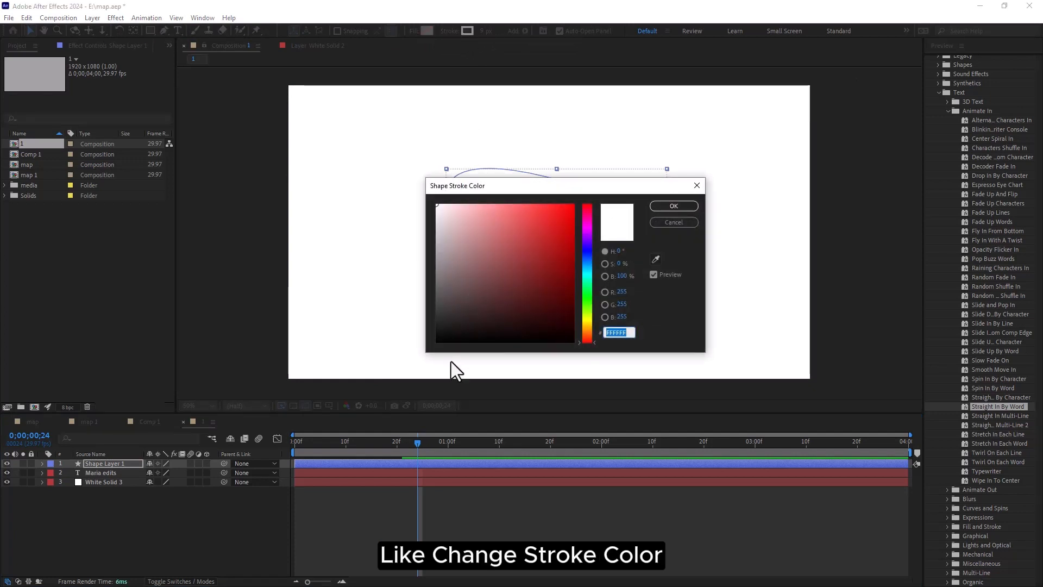
pyautogui.click(660, 205)
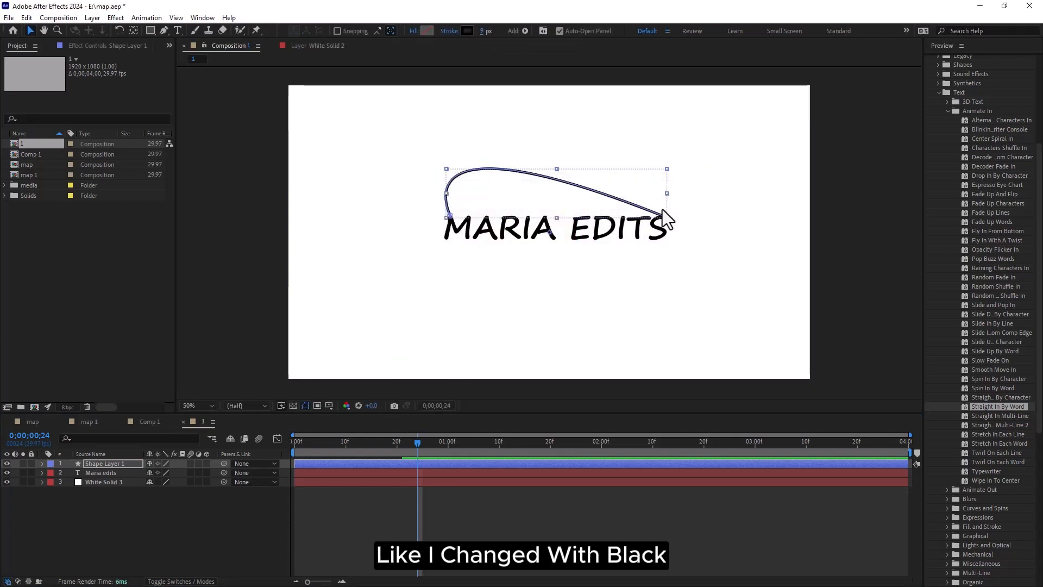
pyautogui.click(466, 31)
pyautogui.click(691, 206)
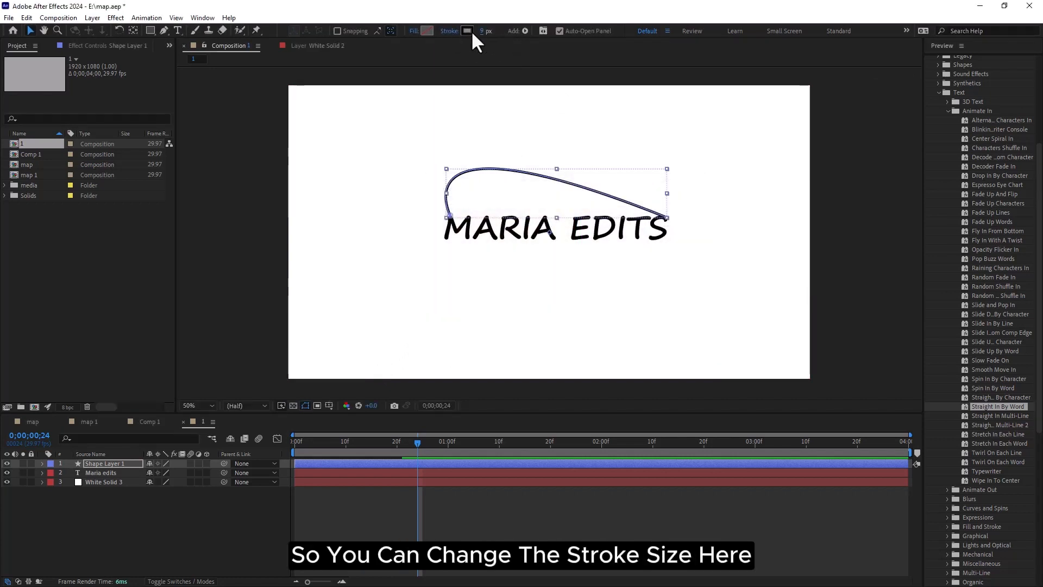
pyautogui.moveTo(482, 31); pyautogui.dragTo(488, 32)
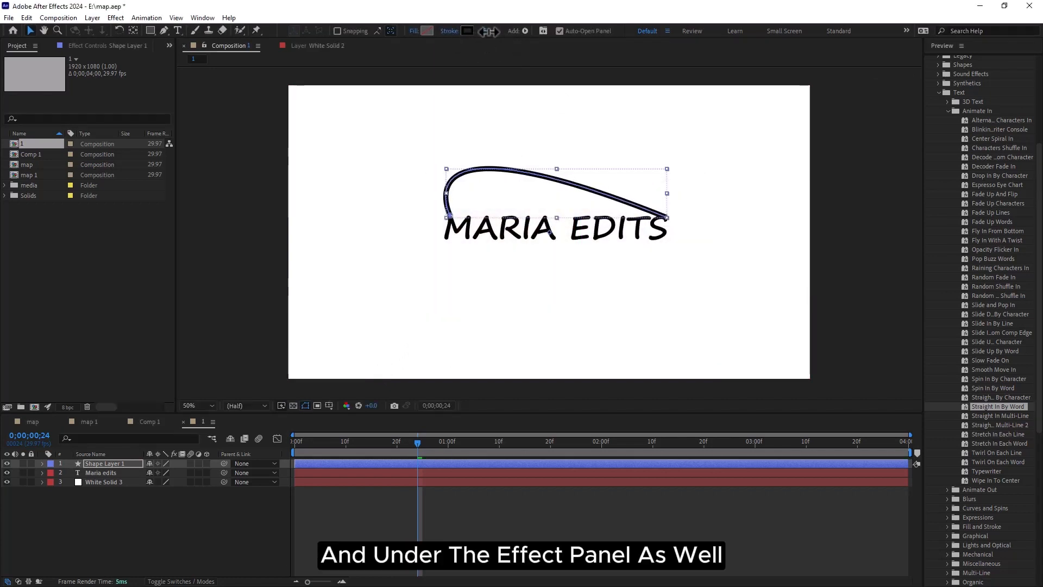
# Reveal the Stroke 1 properties within Shape 1 of the shape layer, trying out the stroke opacity and keeping it at 100%
pyautogui.click(41, 463)
pyautogui.click(50, 474)
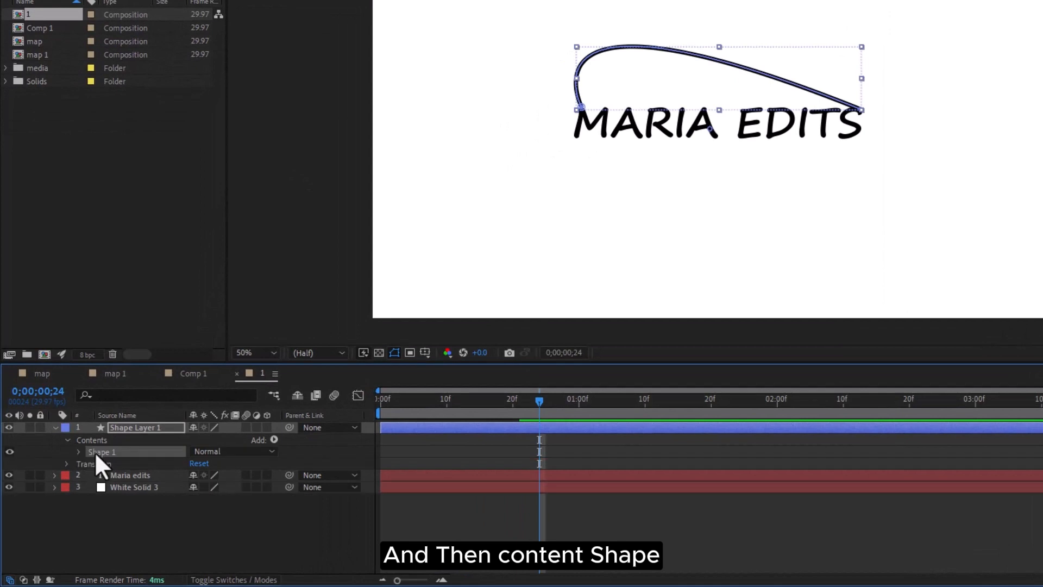
pyautogui.click(61, 482)
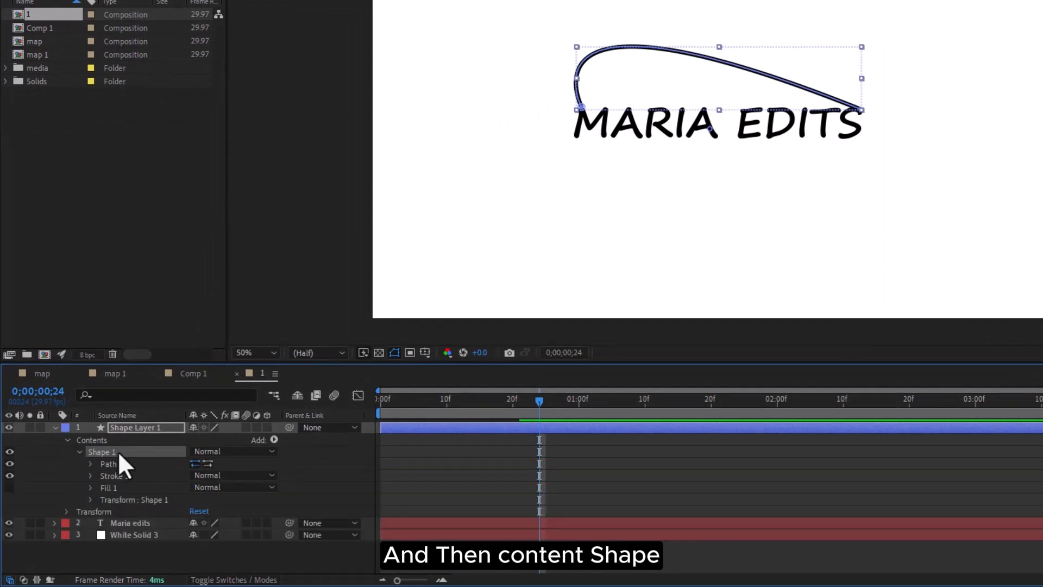
pyautogui.click(90, 476)
pyautogui.scroll(-2, 153, 478)
pyautogui.click(137, 472)
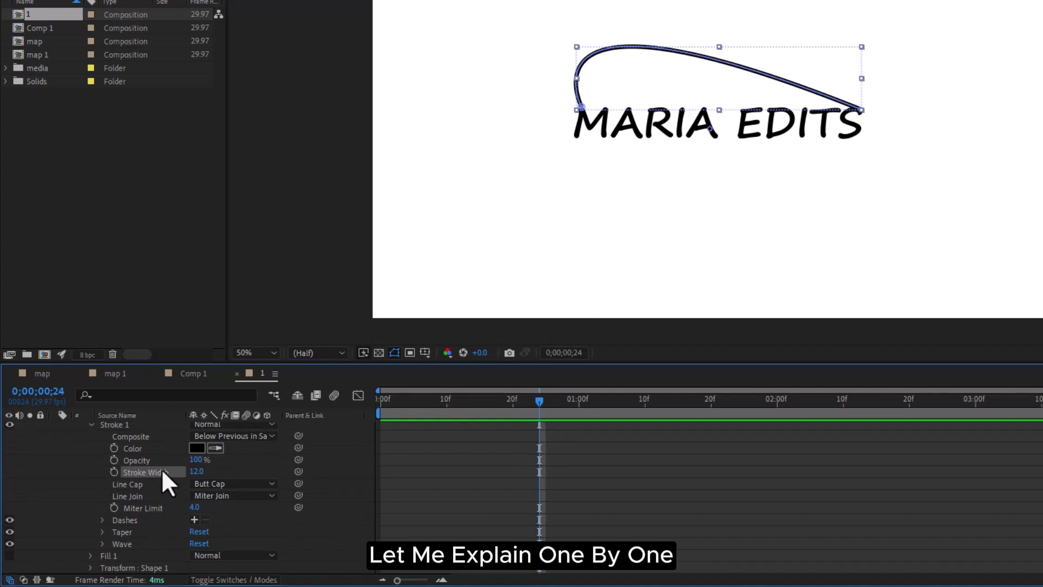
pyautogui.moveTo(197, 459); pyautogui.dragTo(219, 470)
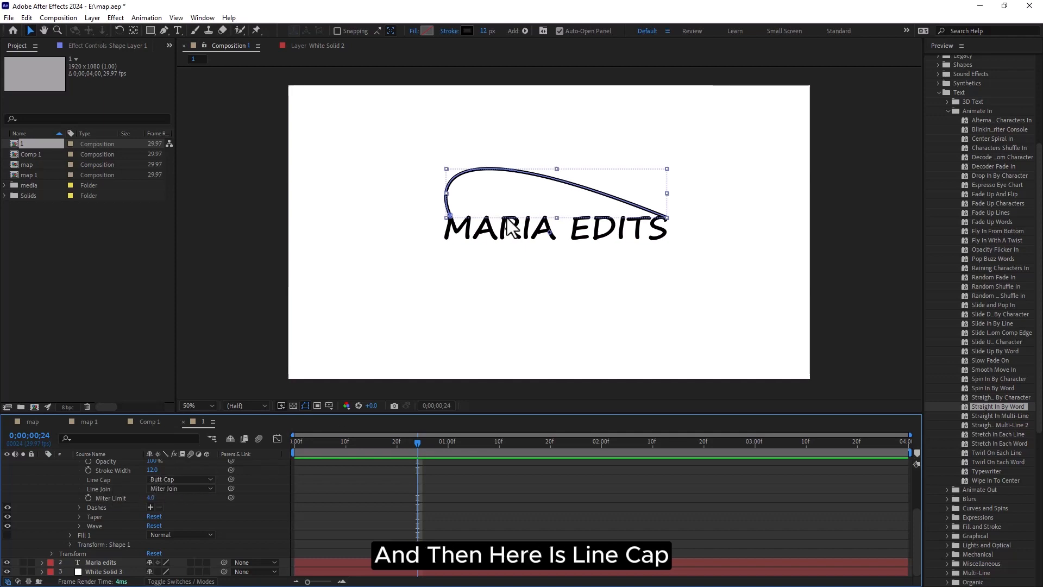
# Compare Butt Cap and Round Cap at the curve's start, and set the stroke to Round Cap with Round Join
pyautogui.scroll(3, 497, 231)
pyautogui.press('space')
pyautogui.moveTo(279, 284); pyautogui.dragTo(577, 370)
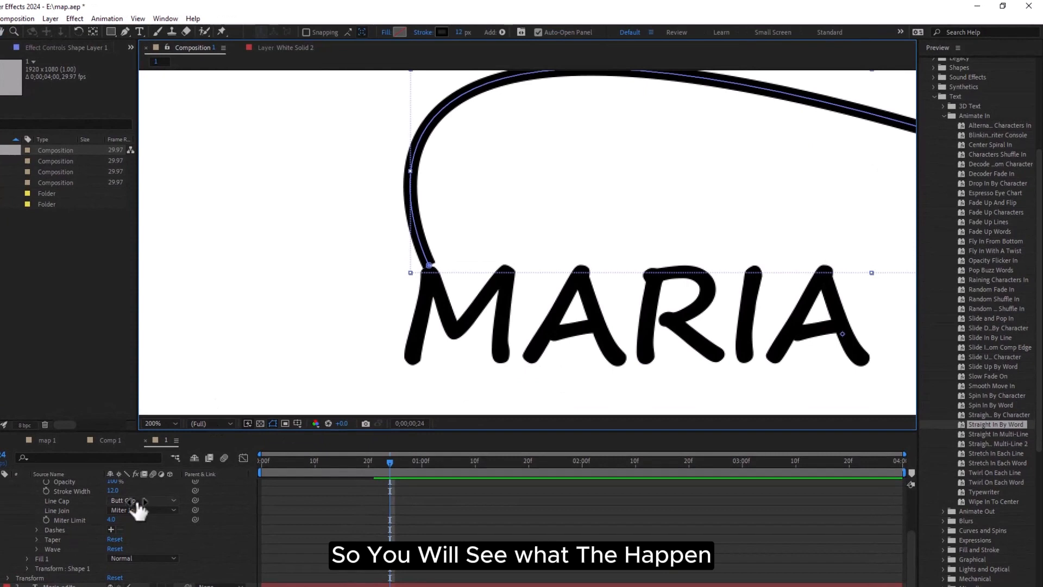
pyautogui.click(139, 501)
pyautogui.click(155, 525)
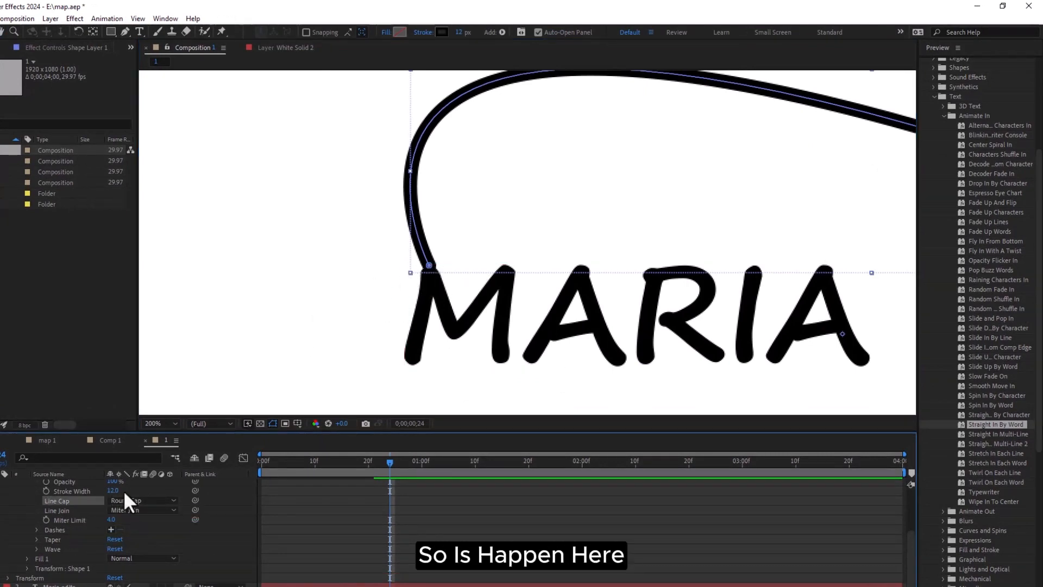
pyautogui.click(143, 501)
pyautogui.click(141, 516)
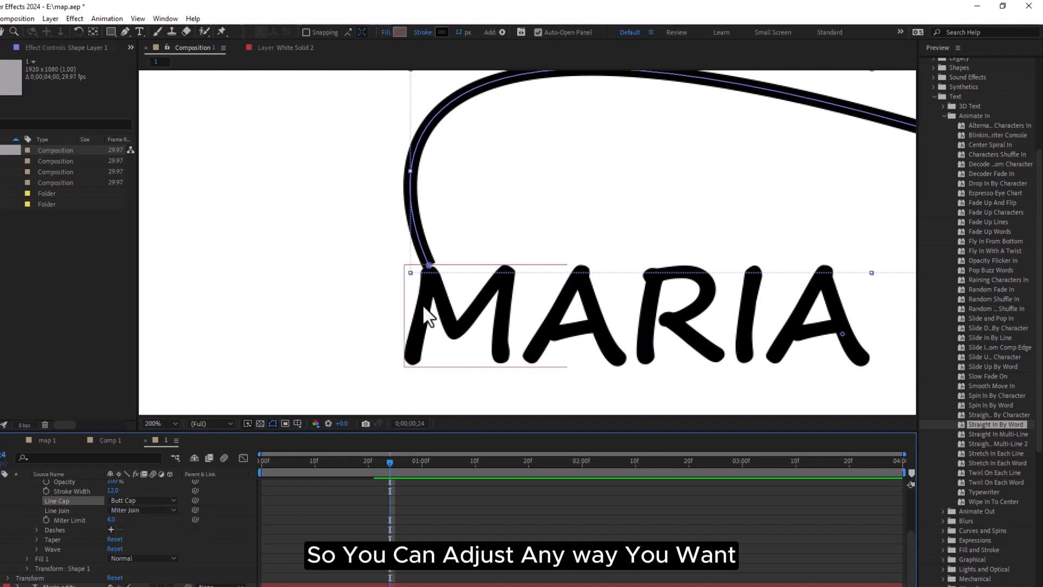
pyautogui.click(149, 500)
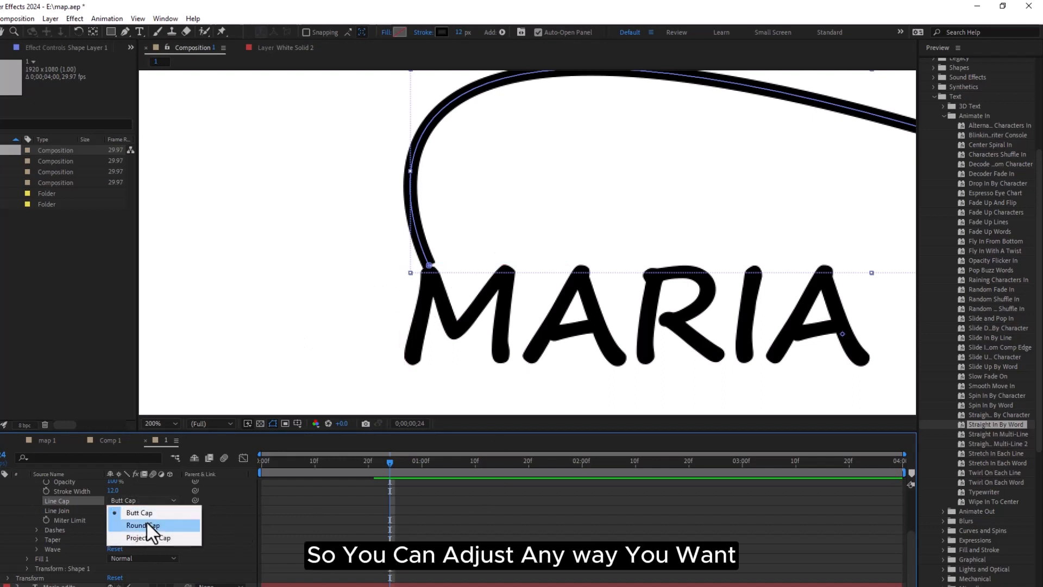
pyautogui.click(149, 520)
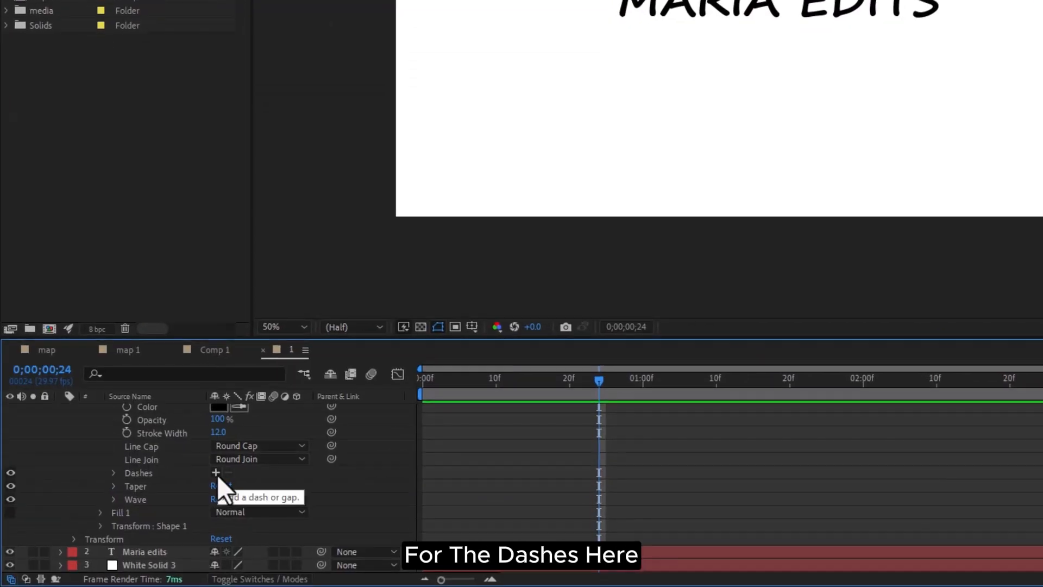
# Try a dashed stroke on the curved line, and remove the dash
pyautogui.click(111, 529)
pyautogui.scroll(1, 520, 146)
pyautogui.scroll(-1, 496, 208)
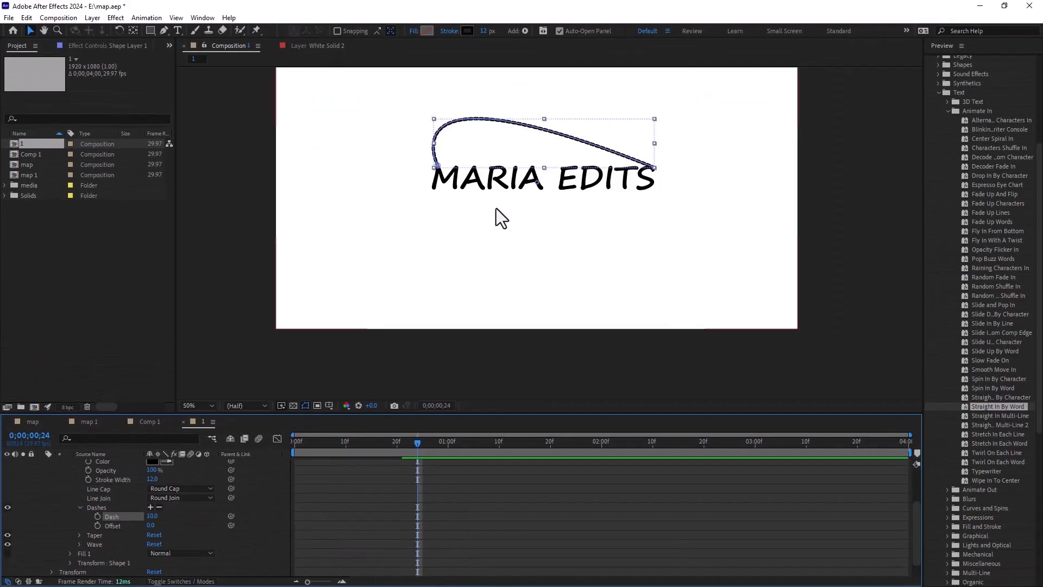
pyautogui.click(488, 240)
pyautogui.click(438, 140)
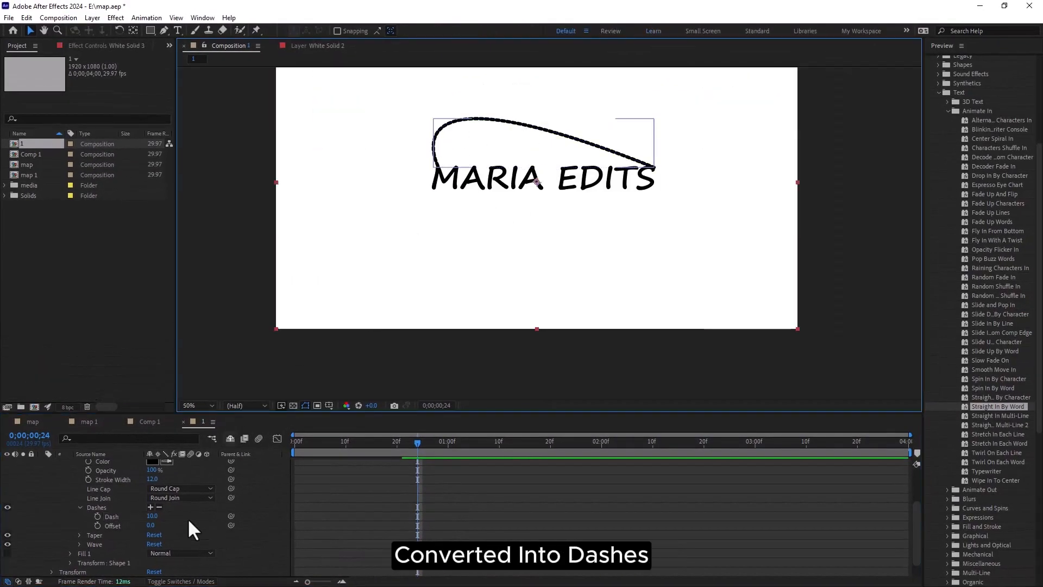
pyautogui.click(145, 509)
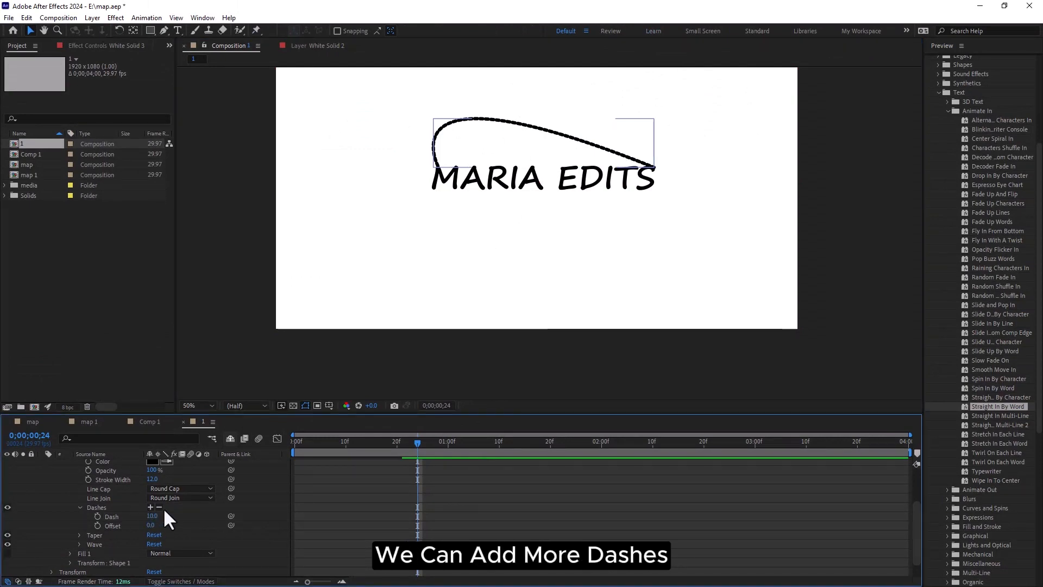
pyautogui.click(158, 507)
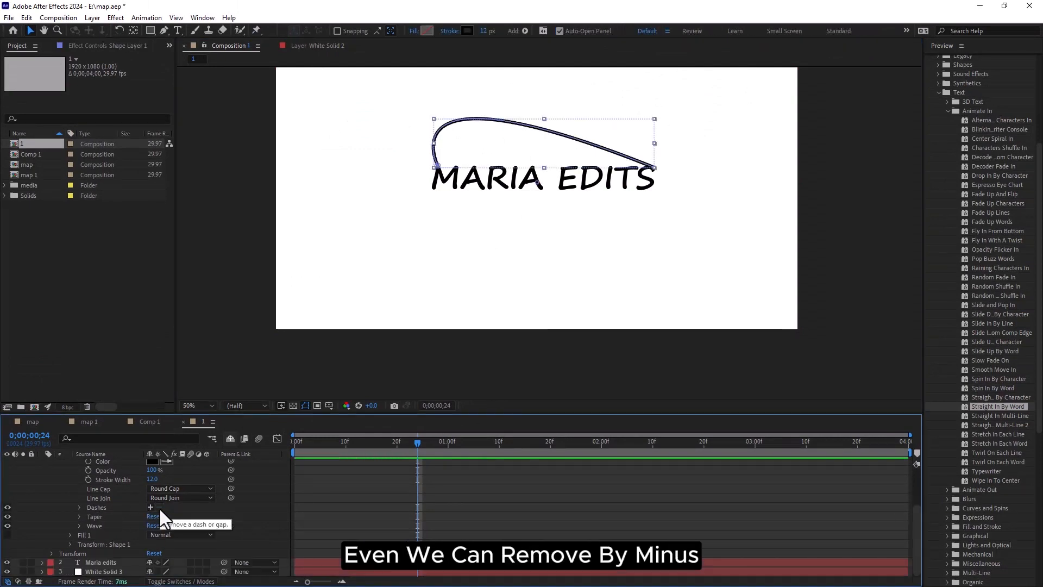
# Try a dash length of 40 on the curve's stroke, shift the dash offset and reset it to 0, and remove the dashes
pyautogui.click(151, 507)
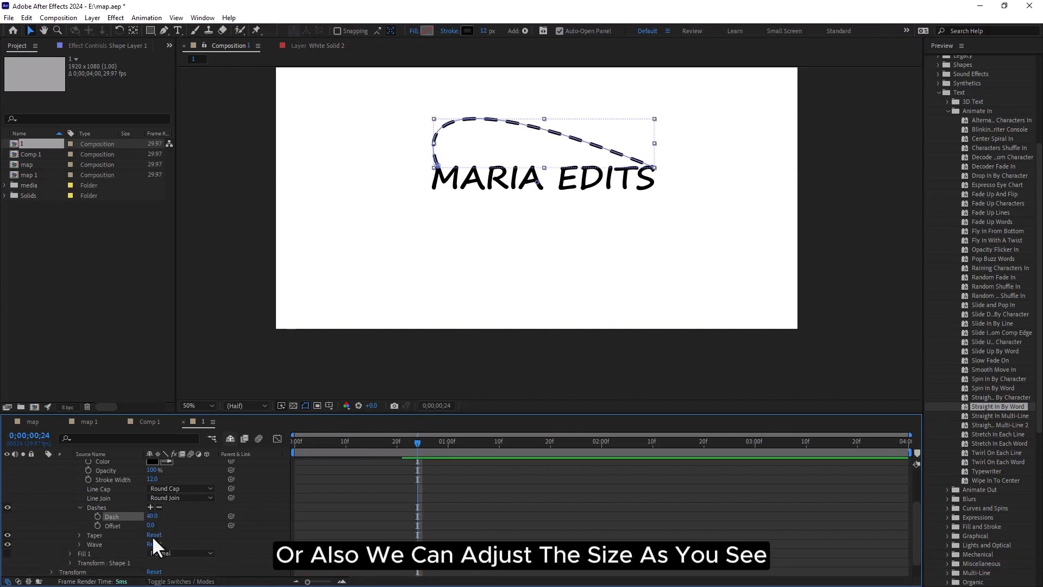
pyautogui.moveTo(150, 525); pyautogui.dragTo(29, 531)
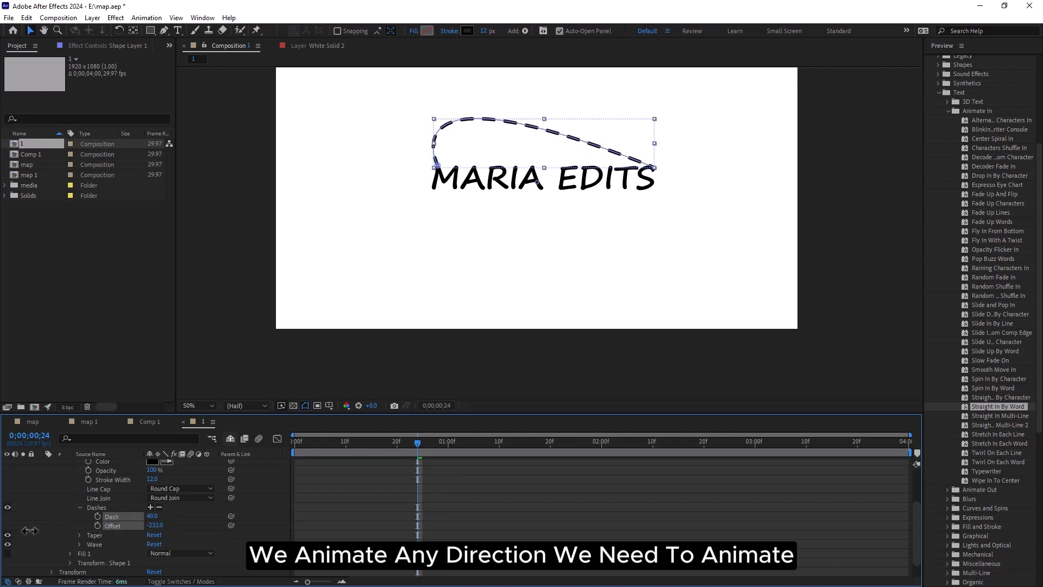
pyautogui.click(156, 526)
pyautogui.click(154, 517)
pyautogui.click(154, 525)
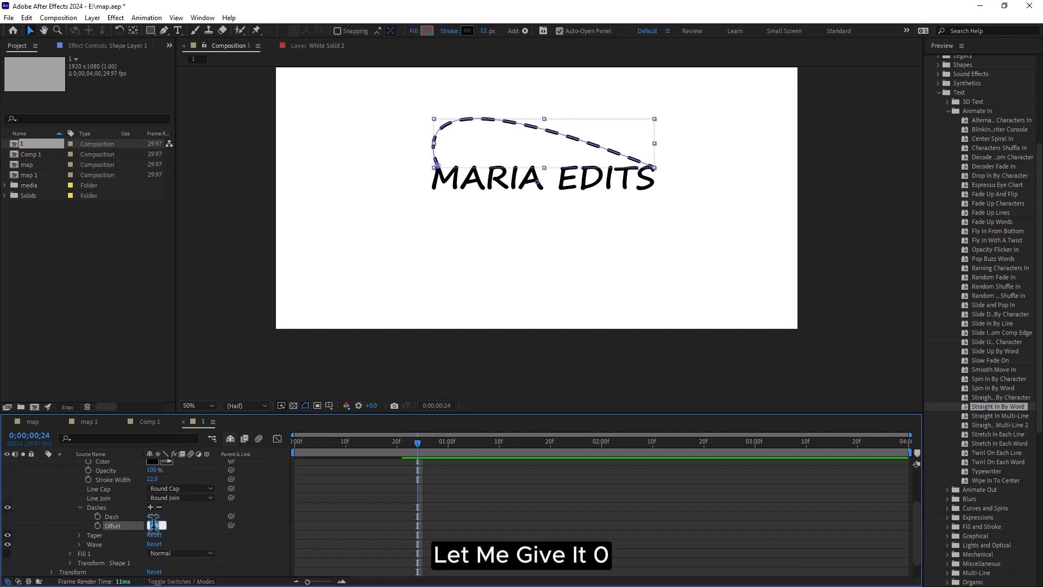
pyautogui.write('0')
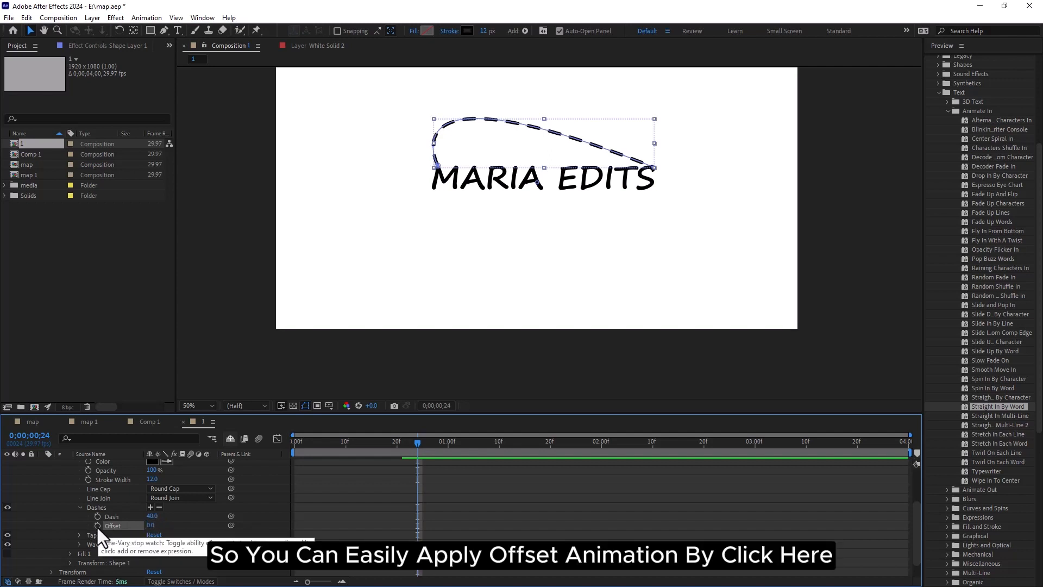
pyautogui.click(159, 507)
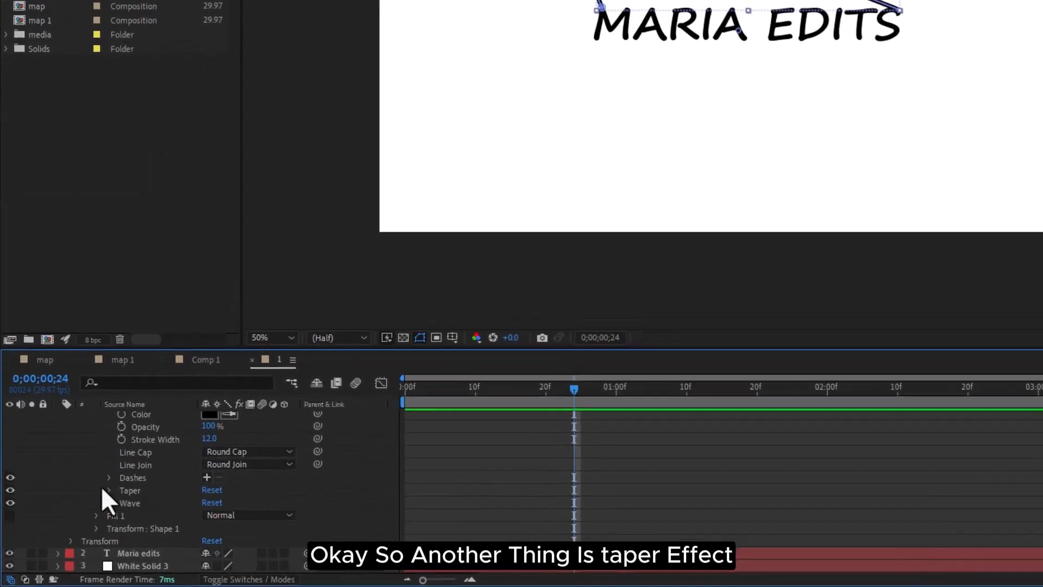
# Taper the curved line's stroke toward both ends by increasing the taper's Start Length and End Length
pyautogui.click(121, 478)
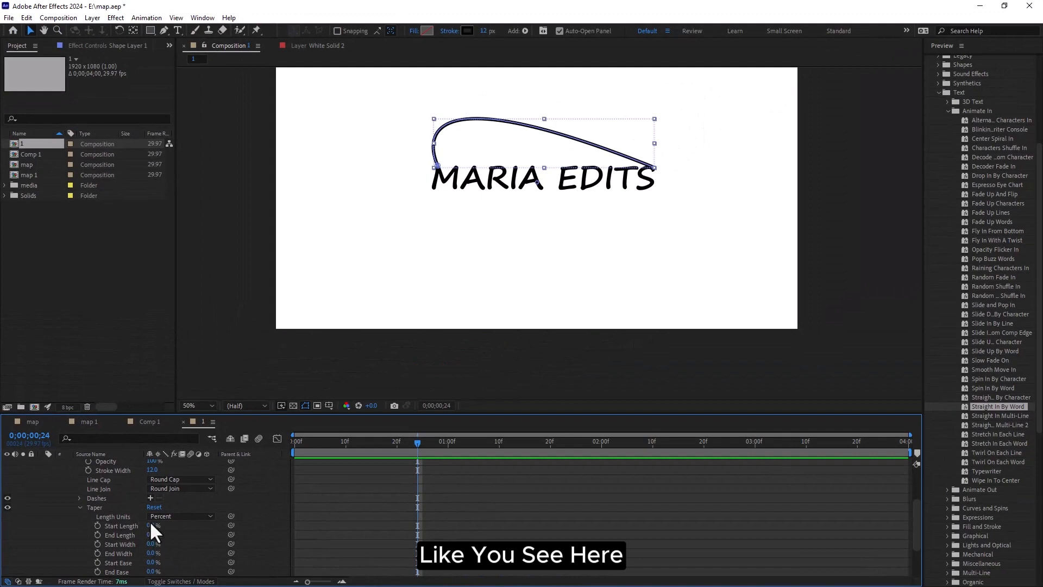
pyautogui.moveTo(151, 526); pyautogui.dragTo(158, 526)
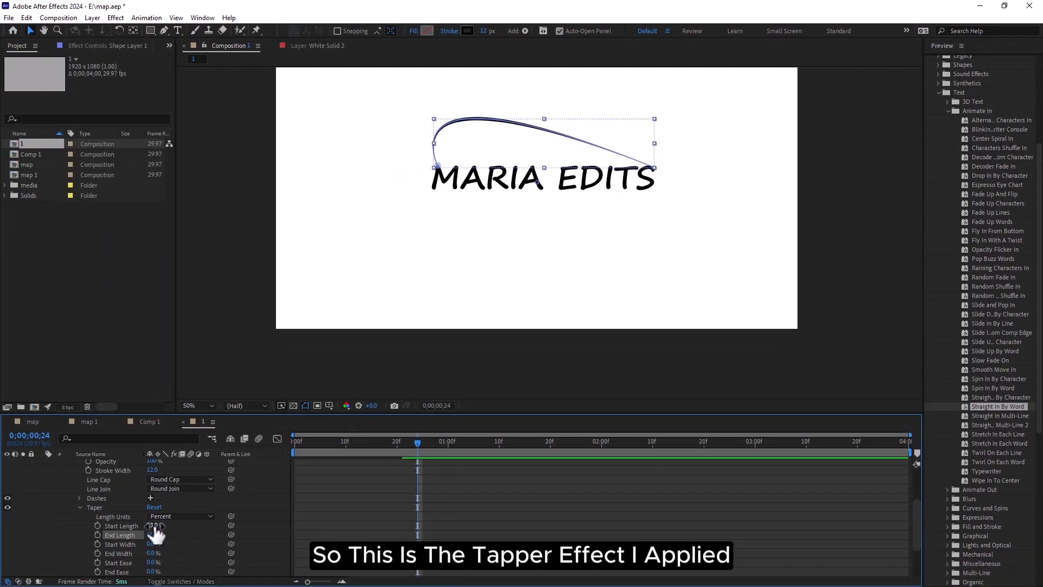
pyautogui.click(80, 508)
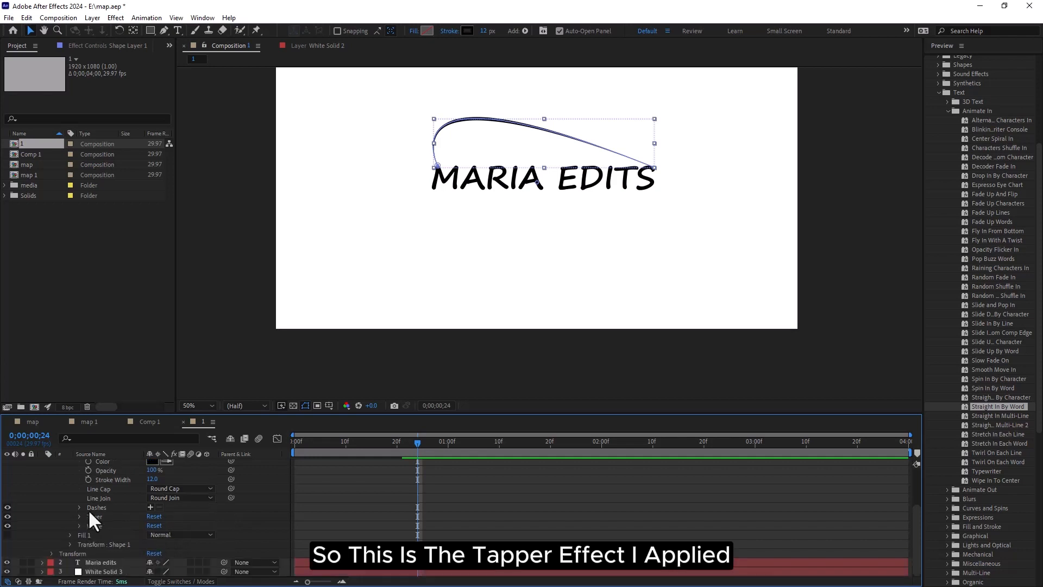
# Add a Trim Paths modifier to Shape 1 of the shape layer and reveal its properties
pyautogui.scroll(2, 142, 535)
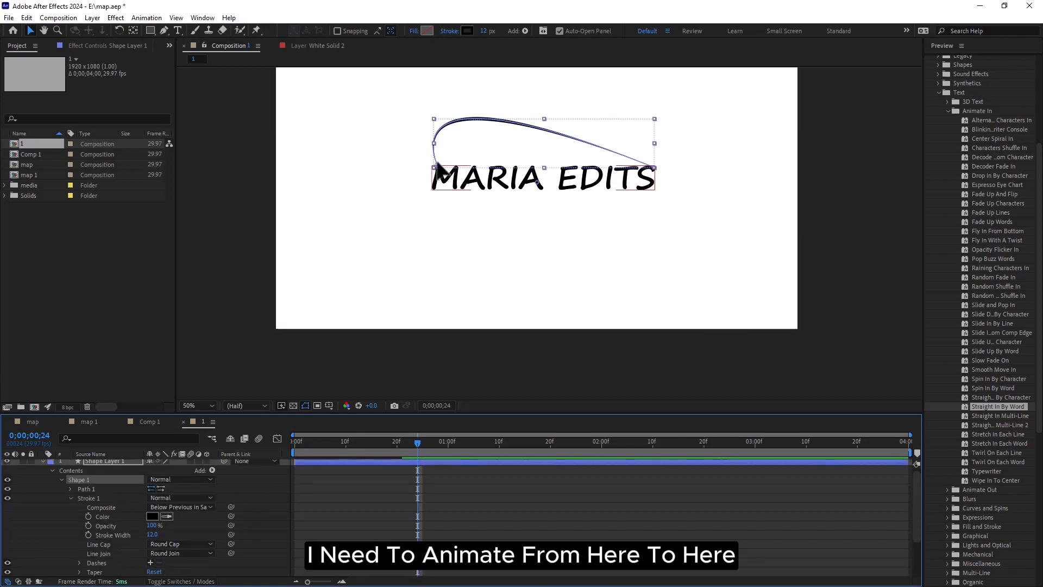
pyautogui.scroll(1, 160, 506)
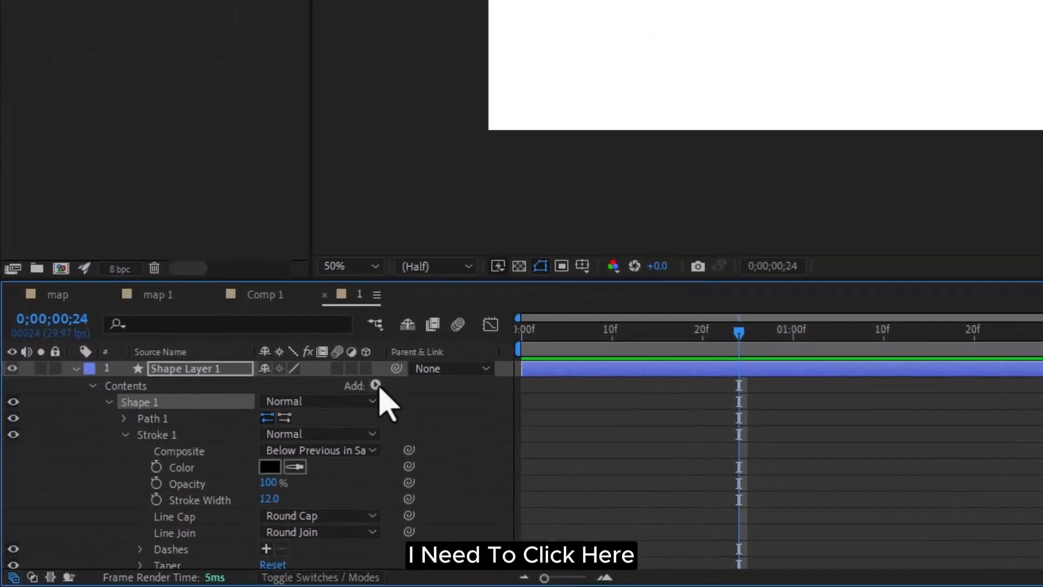
pyautogui.click(258, 448)
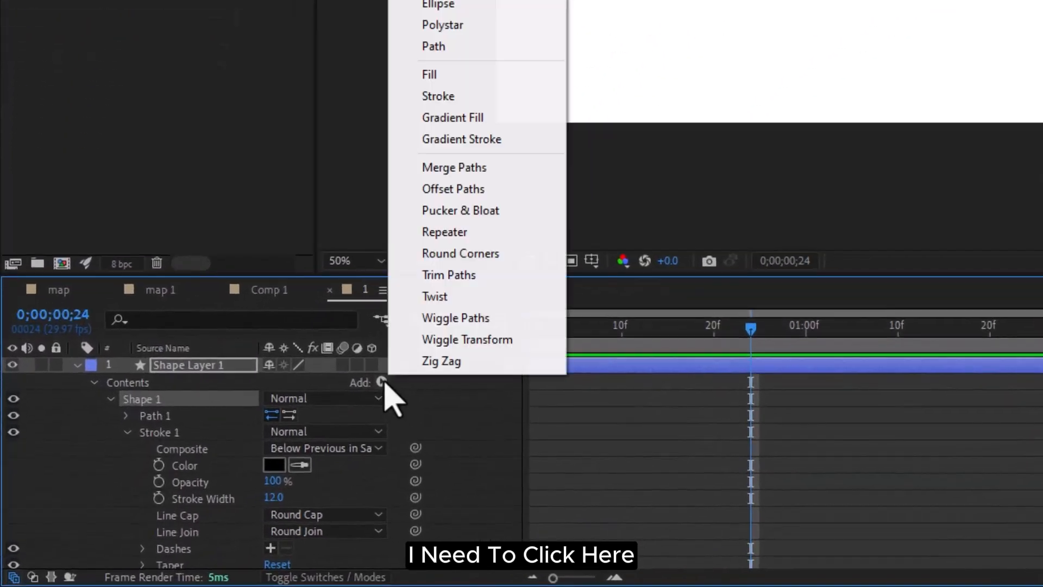
pyautogui.click(457, 280)
pyautogui.click(128, 434)
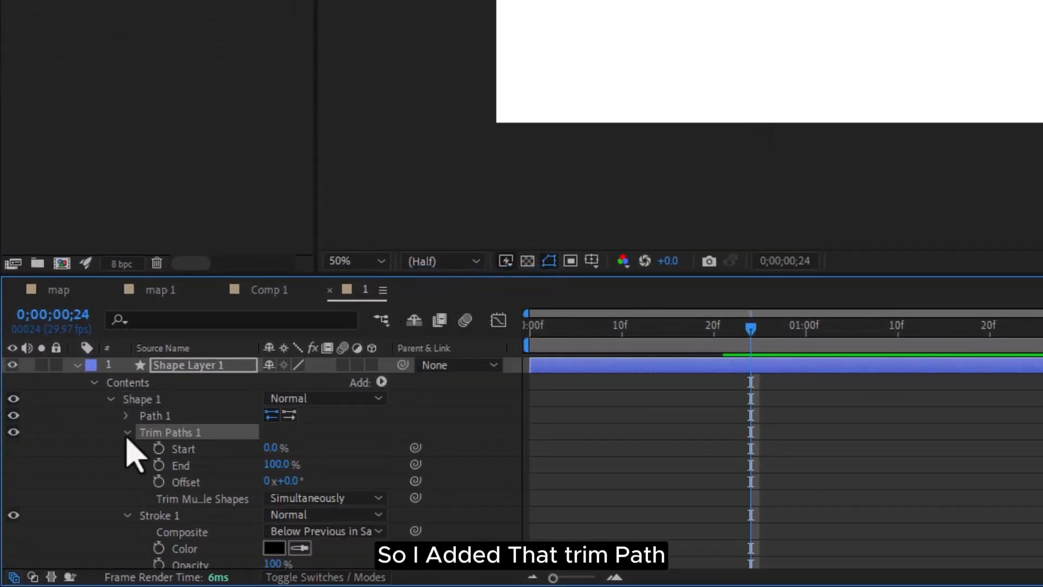
# Set the Trim Paths End value to 1% at 0;00;00 and start keyframing it there
pyautogui.moveTo(752, 328); pyautogui.dragTo(433, 354)
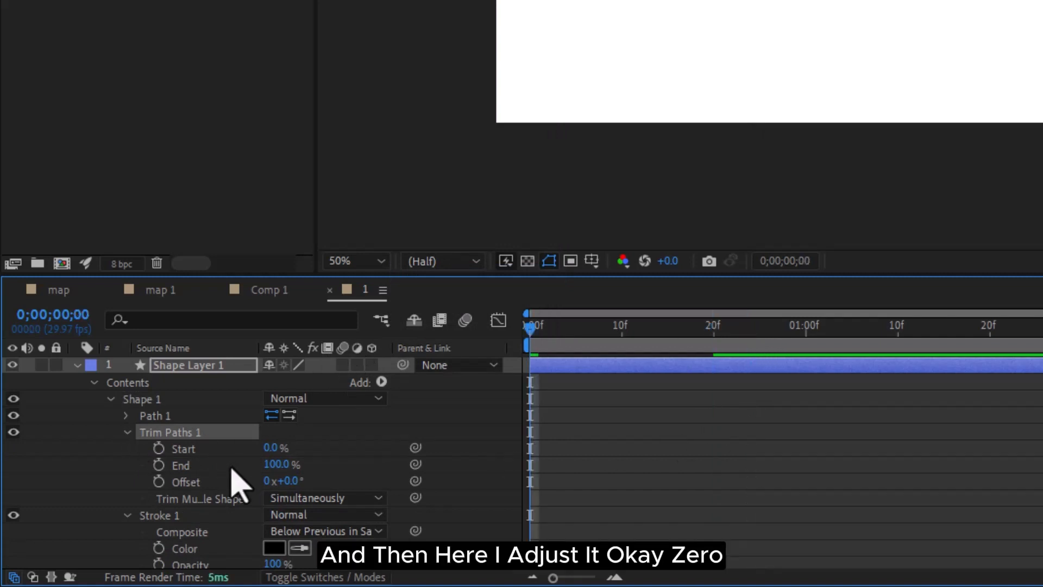
pyautogui.moveTo(274, 464); pyautogui.dragTo(133, 465)
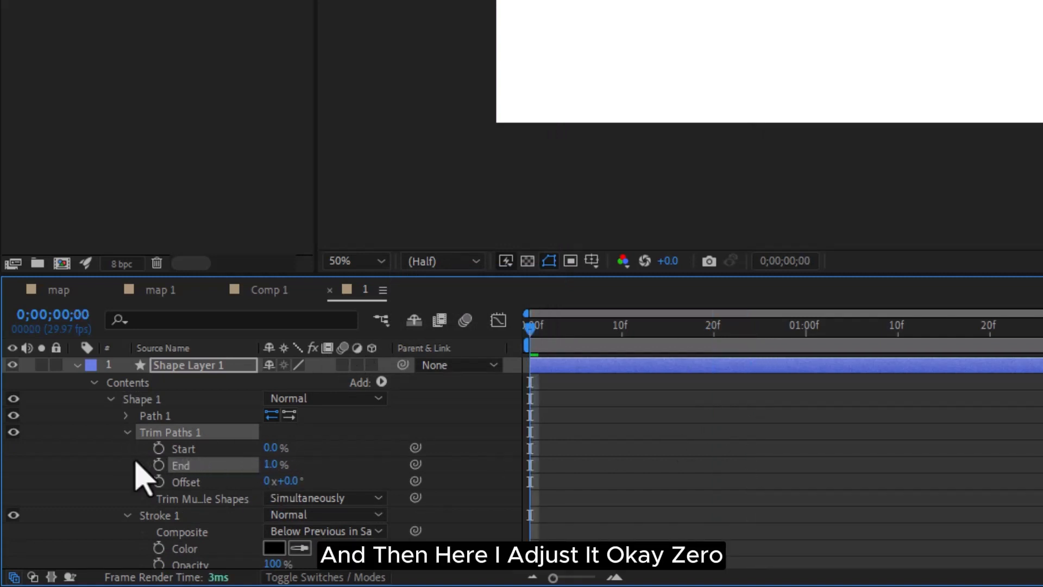
pyautogui.moveTo(530, 337); pyautogui.dragTo(621, 357)
pyautogui.click(153, 470)
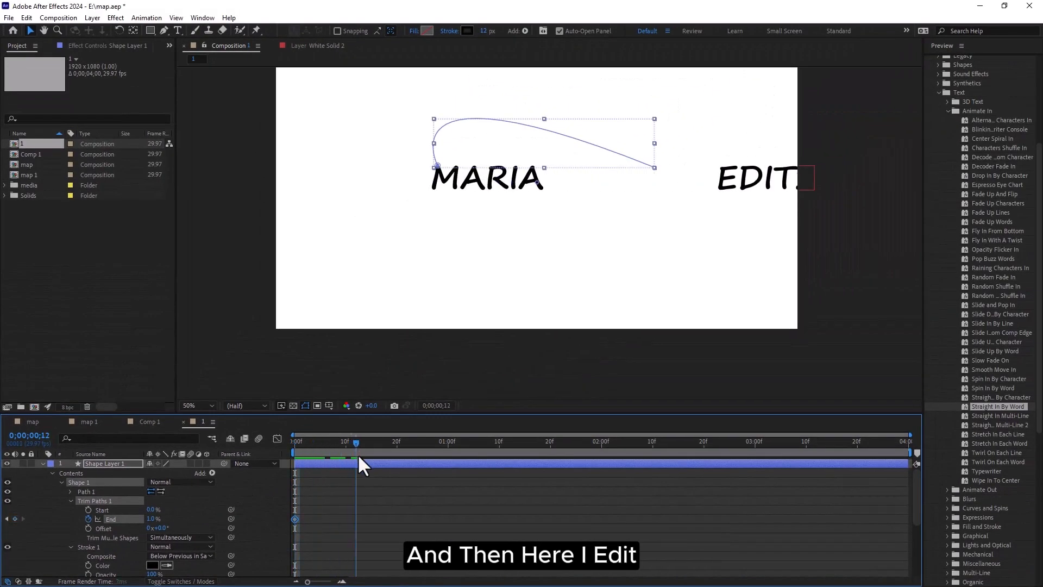
# Add an End keyframe of 100%, shift it to 0;00;25, and preview the line drawing itself
pyautogui.moveTo(358, 454); pyautogui.dragTo(364, 455)
pyautogui.moveTo(152, 520); pyautogui.dragTo(231, 519)
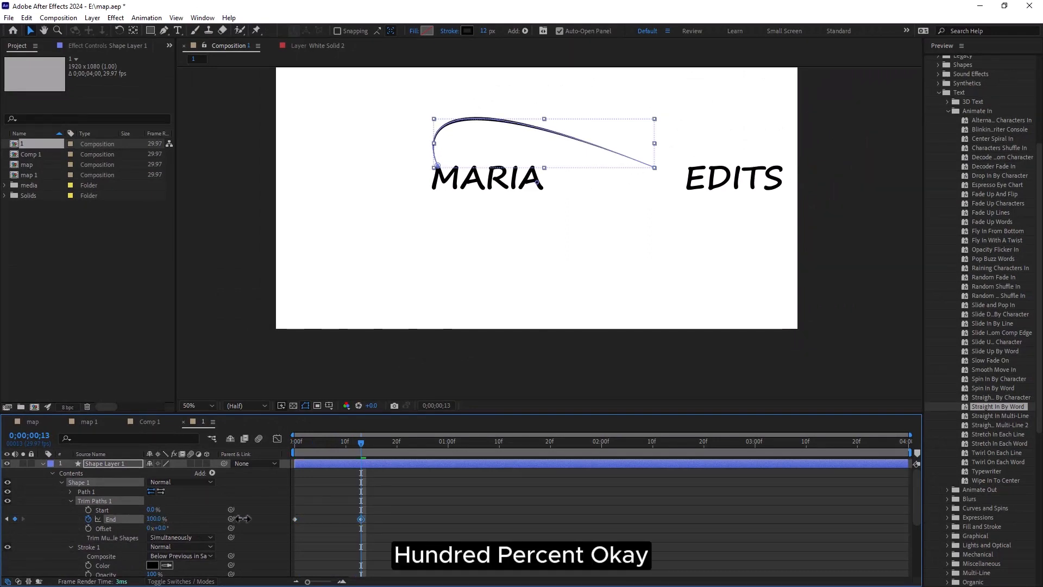
pyautogui.moveTo(361, 444); pyautogui.dragTo(422, 449)
pyautogui.moveTo(361, 519); pyautogui.dragTo(422, 519)
pyautogui.press('space')
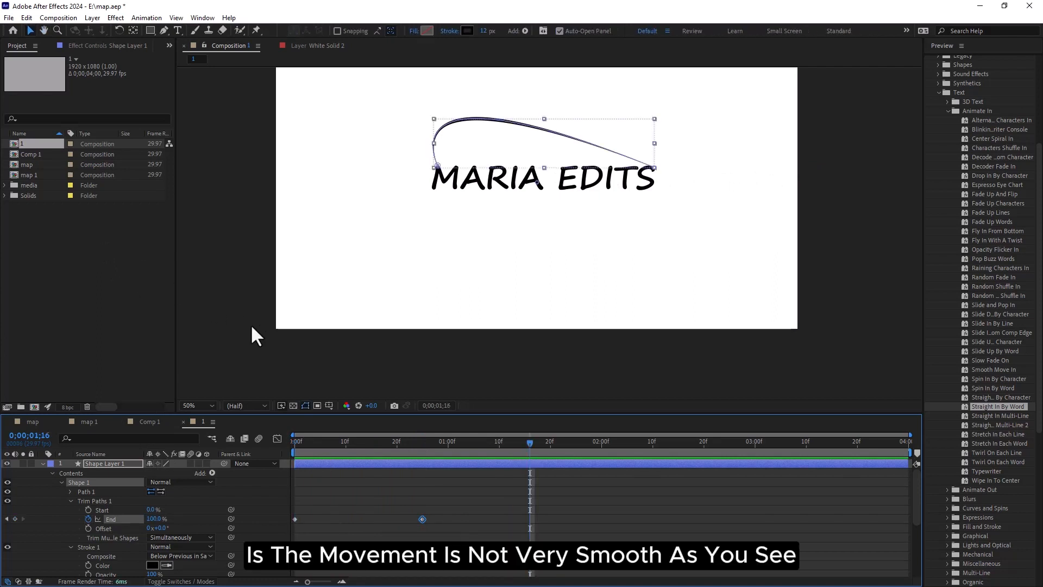
# Apply Easy Ease to both Trim Paths End keyframes and scrub back to 0;00;25
pyautogui.moveTo(458, 535); pyautogui.dragTo(282, 509)
pyautogui.rightClick(422, 520)
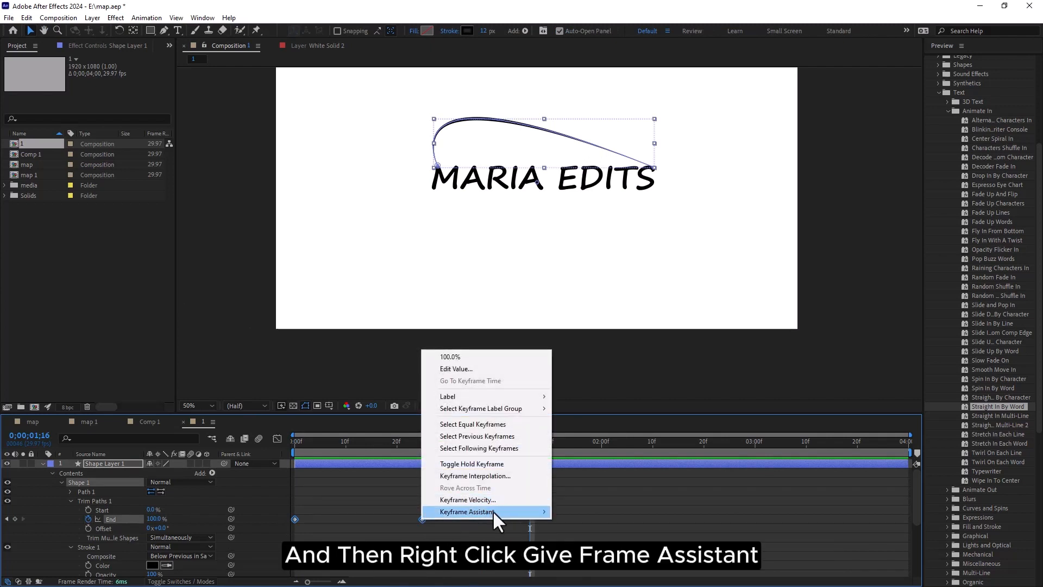
pyautogui.moveTo(497, 513)
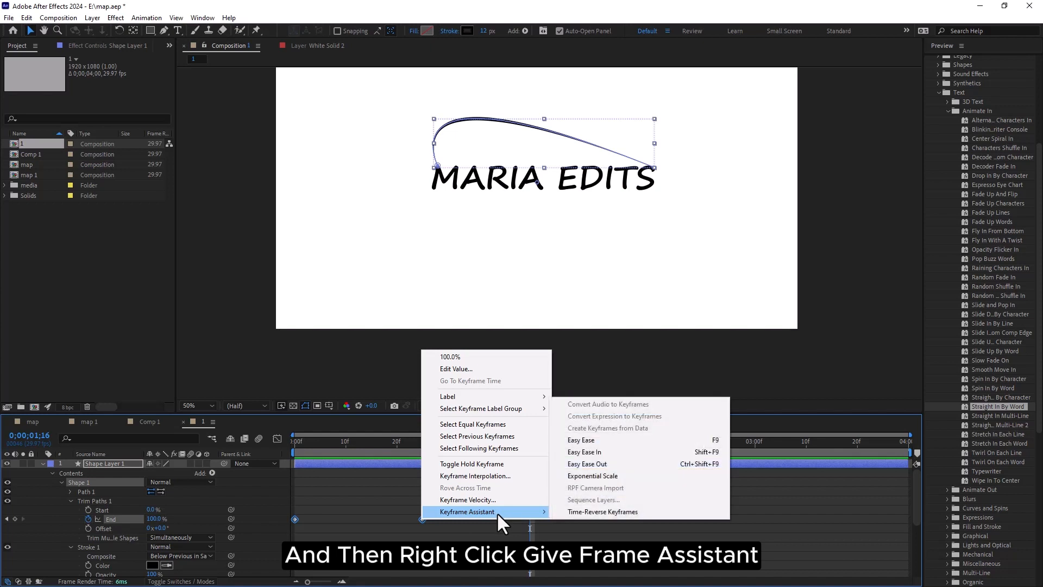
pyautogui.click(579, 440)
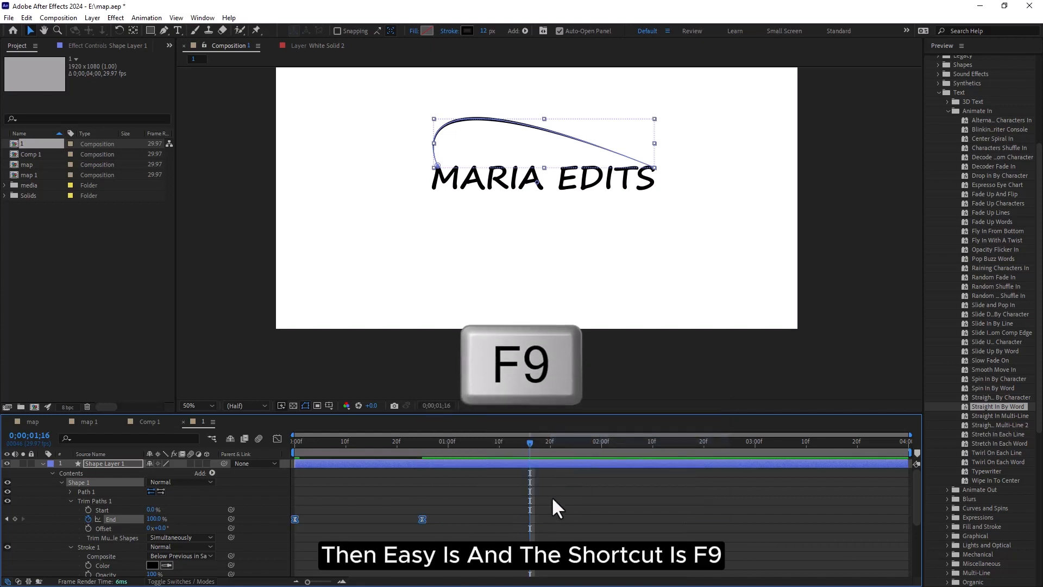
pyautogui.click(523, 444)
pyautogui.moveTo(524, 449); pyautogui.dragTo(420, 490)
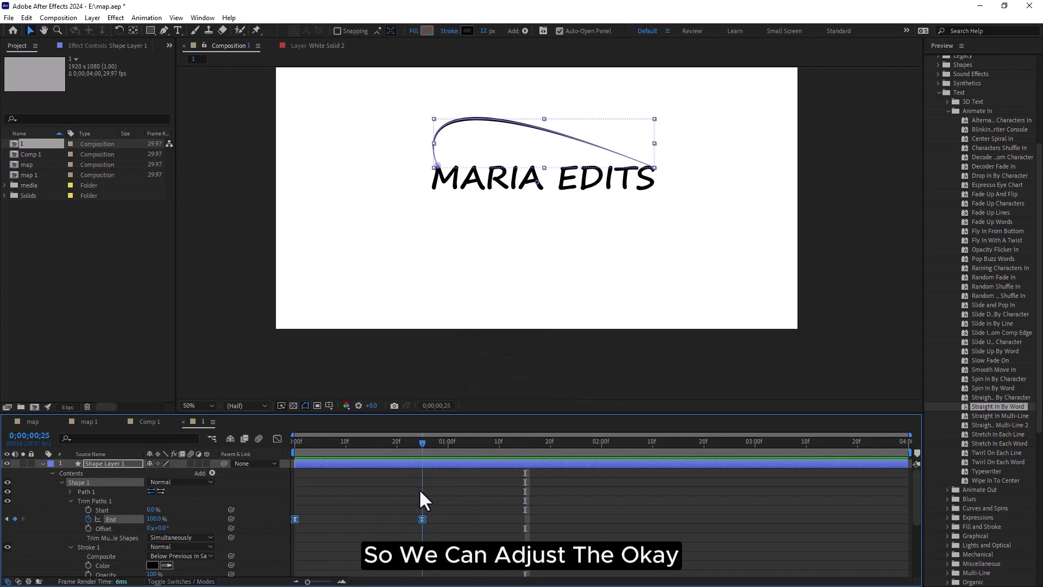
# Move the second Range Selector Start keyframe of the title text layer earlier, to about frame 17, and collapse the layer
pyautogui.click(48, 471)
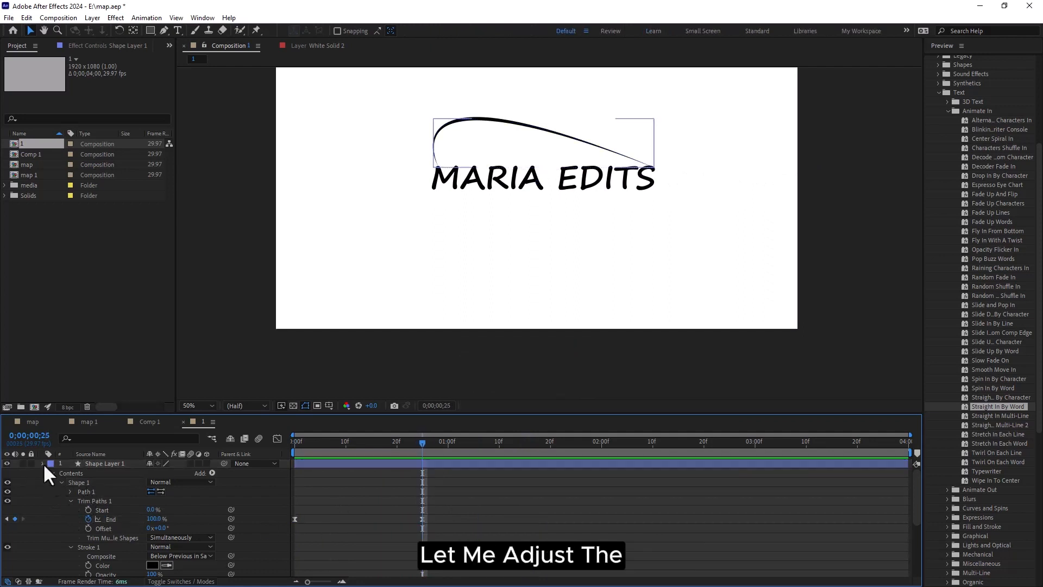
pyautogui.click(43, 464)
pyautogui.click(100, 472)
pyautogui.click(42, 472)
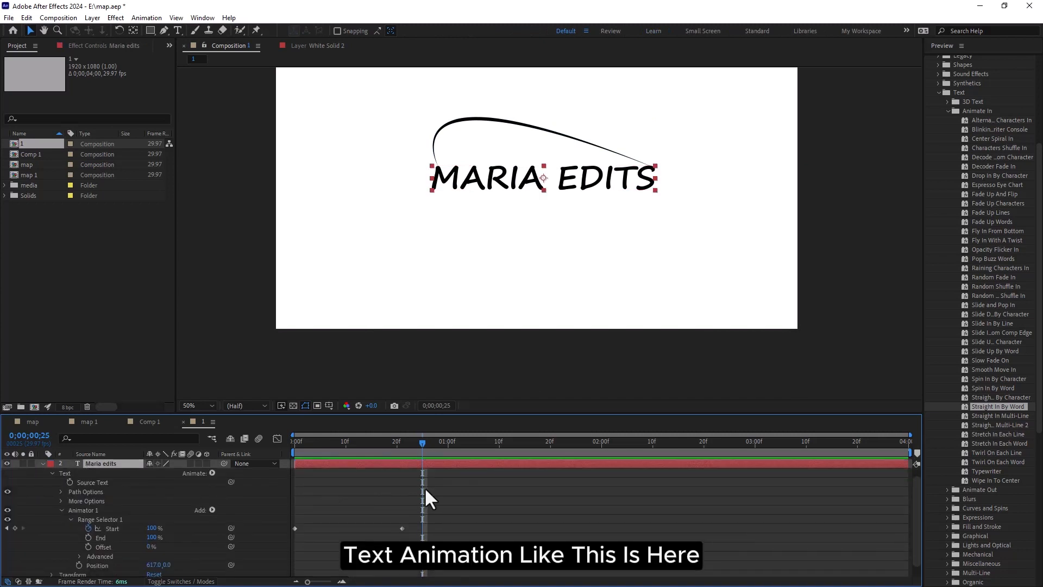
pyautogui.scroll(-1, 402, 515)
pyautogui.moveTo(412, 446); pyautogui.dragTo(397, 448)
pyautogui.moveTo(402, 516); pyautogui.dragTo(378, 515)
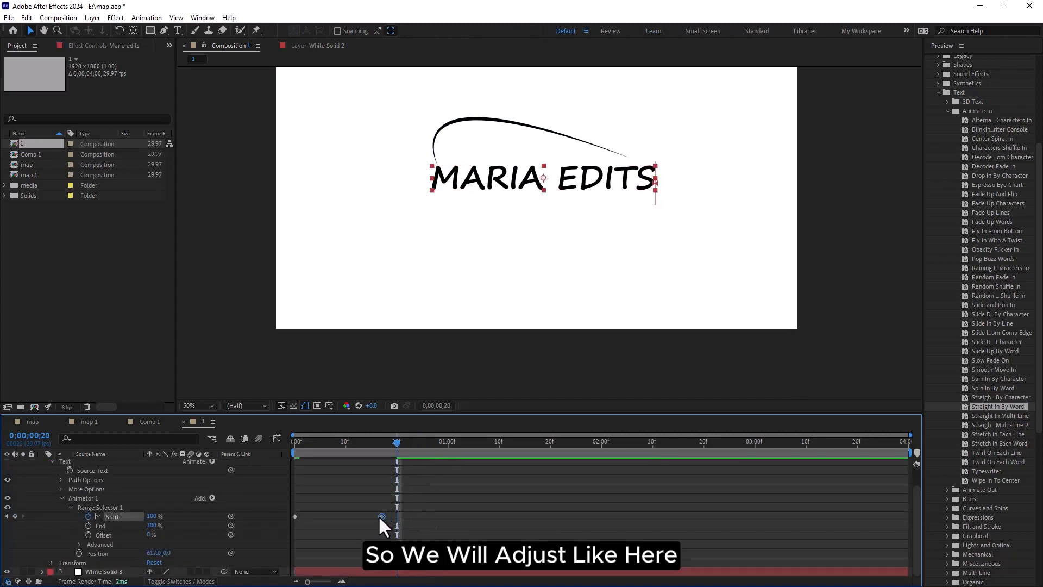
pyautogui.scroll(2, 52, 486)
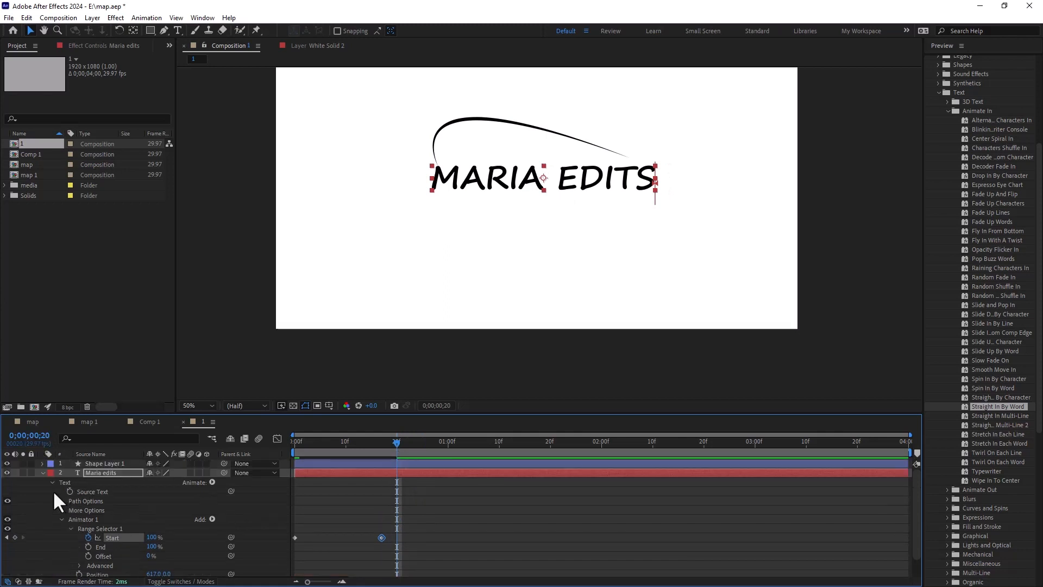
pyautogui.click(48, 473)
pyautogui.click(41, 472)
pyautogui.click(42, 473)
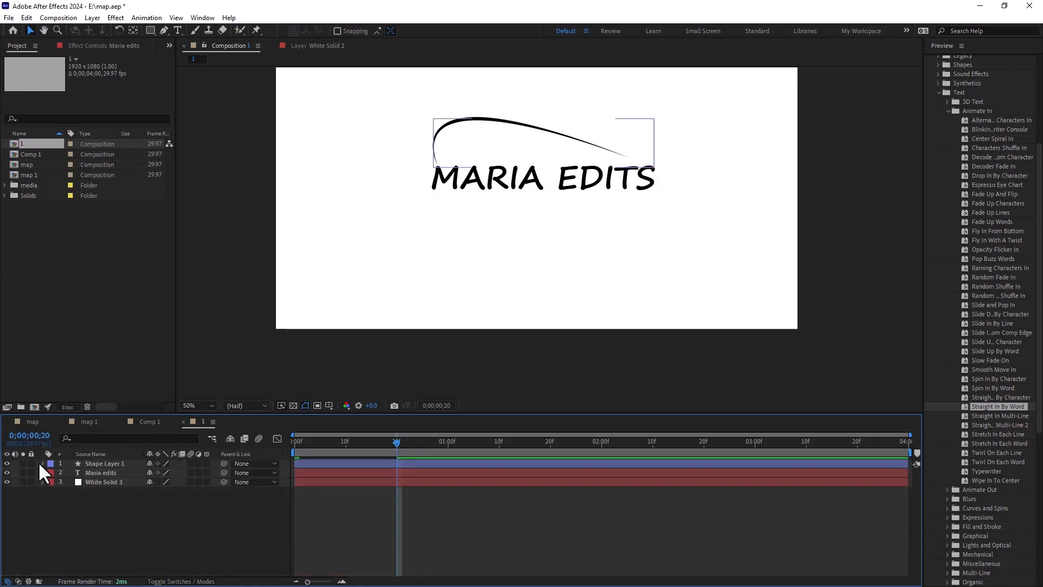
# Select both Trim Paths End keyframes on the shape layer and display their speed graph
pyautogui.click(42, 463)
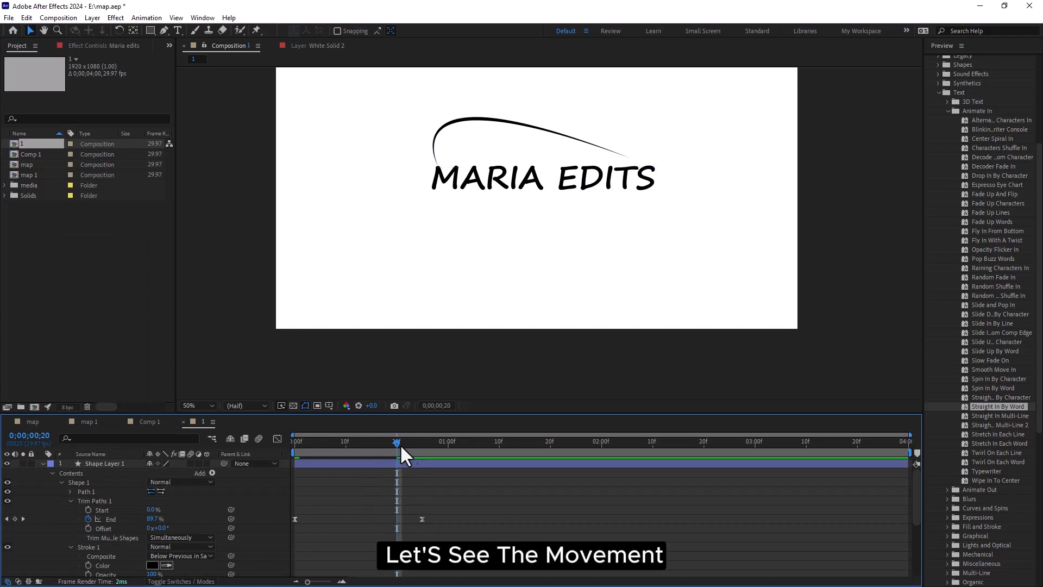
pyautogui.moveTo(397, 441); pyautogui.dragTo(278, 463)
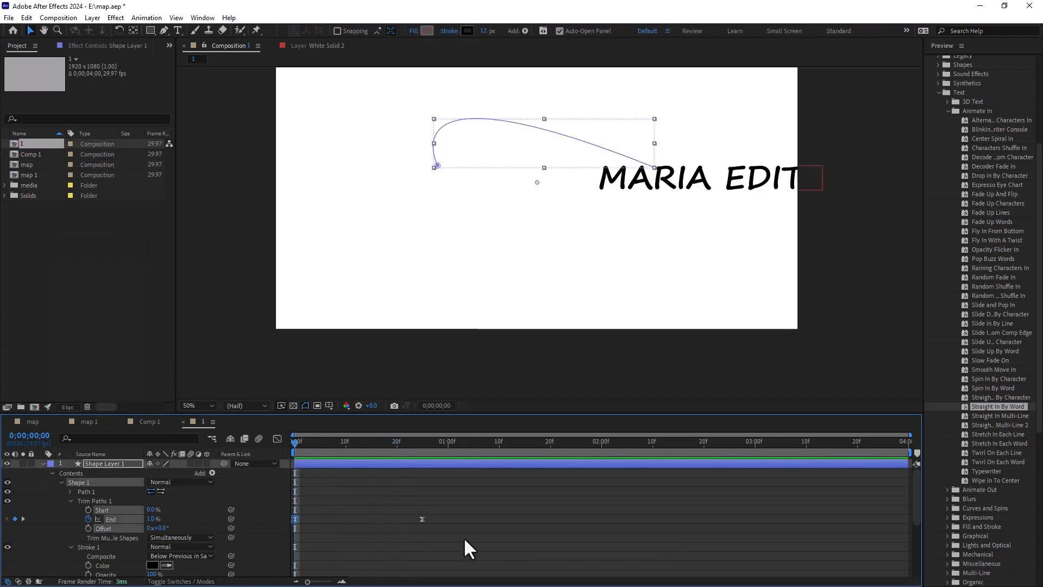
pyautogui.moveTo(464, 537); pyautogui.dragTo(278, 503)
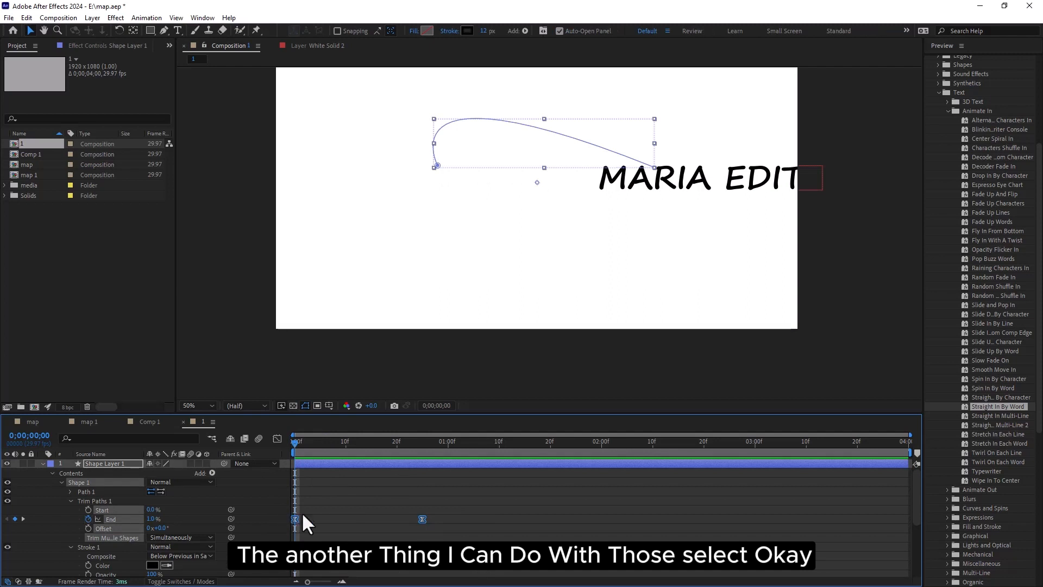
pyautogui.click(279, 438)
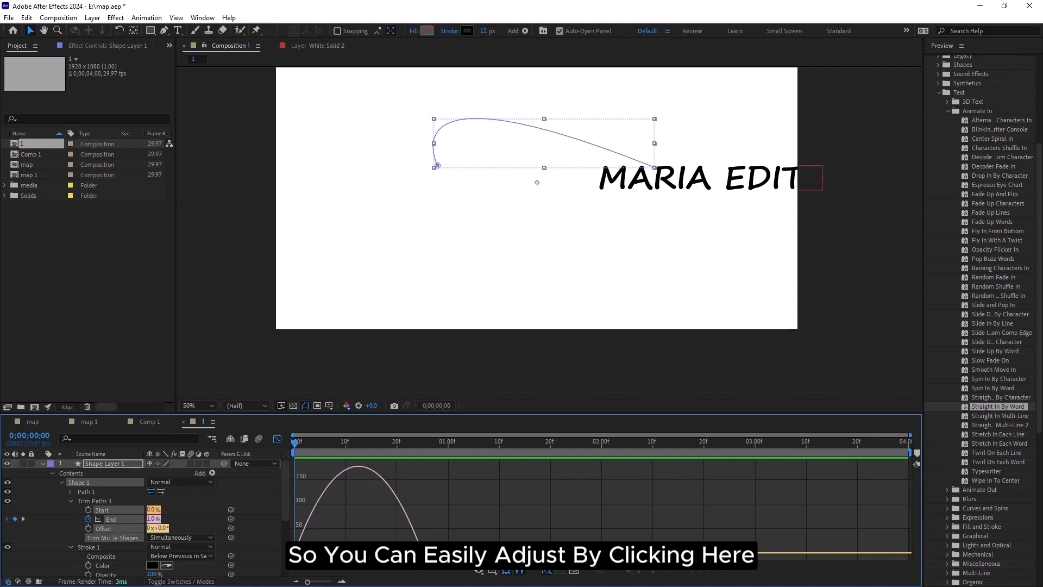
pyautogui.click(490, 571)
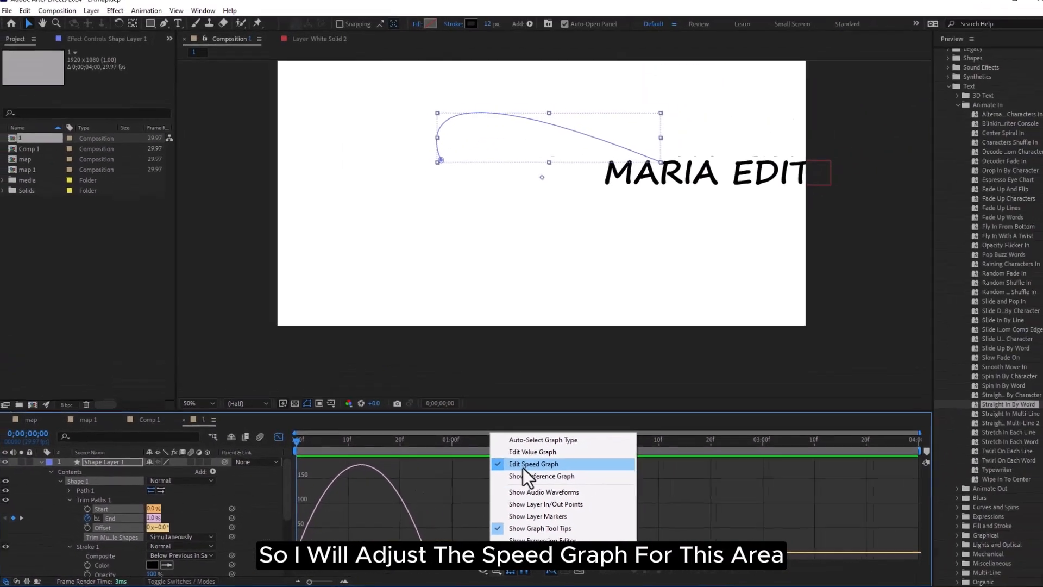
pyautogui.click(297, 584)
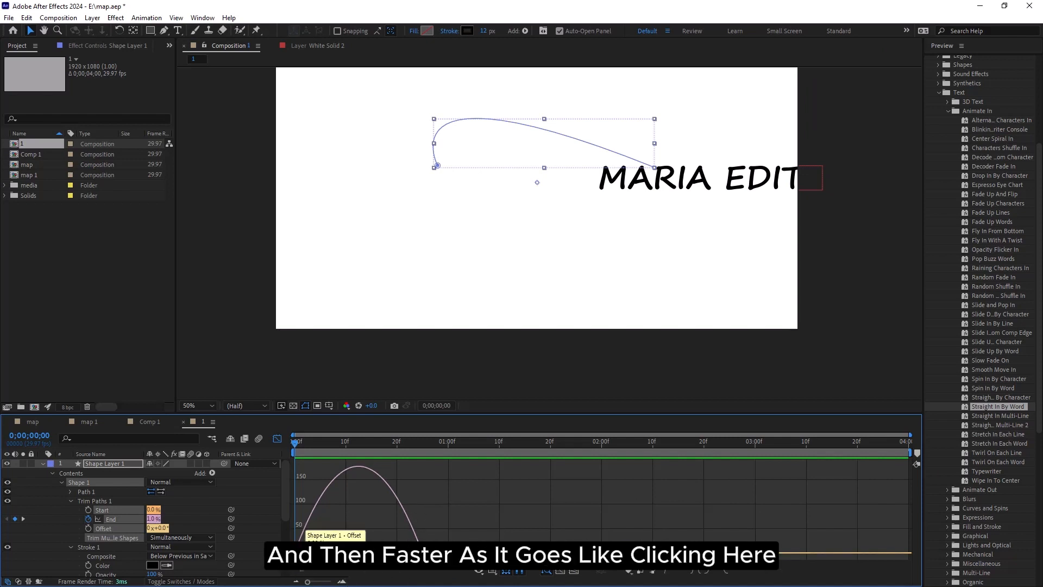
# Reshape the End speed curve for a slow start and a sharp peak near frame 17, and preview the animation
pyautogui.moveTo(326, 553); pyautogui.dragTo(345, 553)
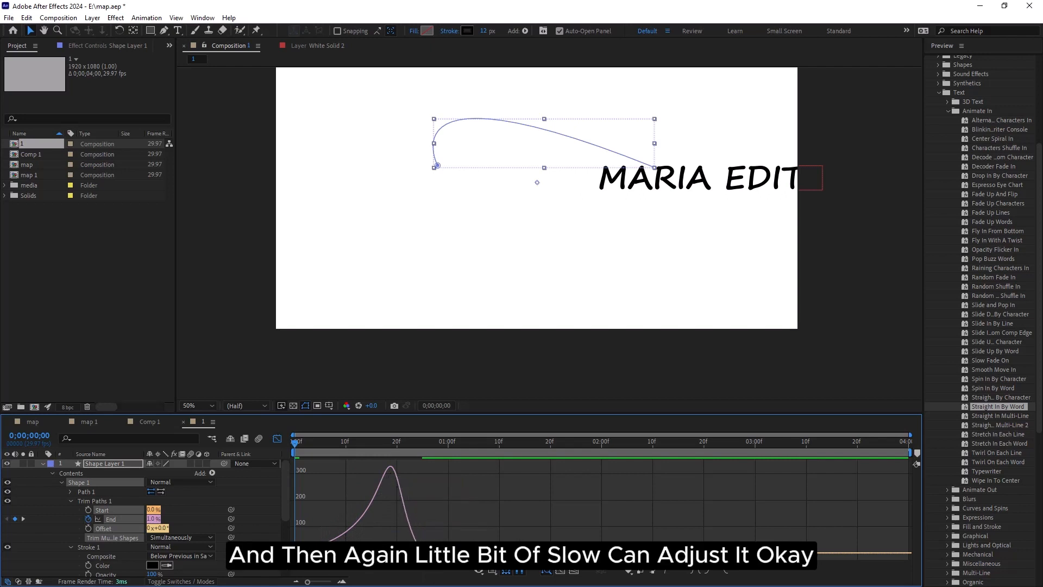
pyautogui.moveTo(375, 553); pyautogui.dragTo(363, 553)
pyautogui.press('space')
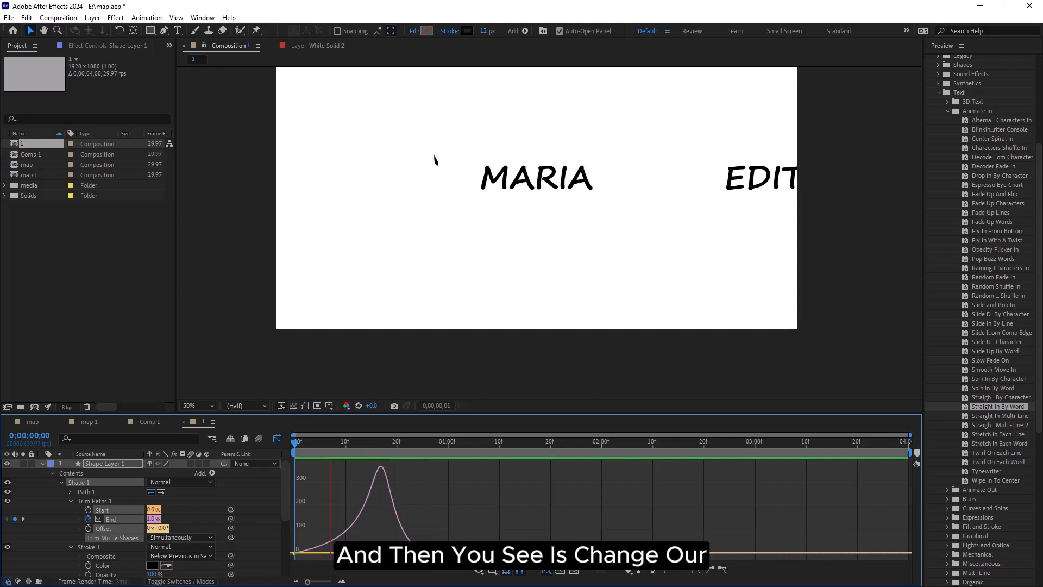
pyautogui.moveTo(311, 440); pyautogui.dragTo(292, 441)
pyautogui.press('space')
pyautogui.press('space')
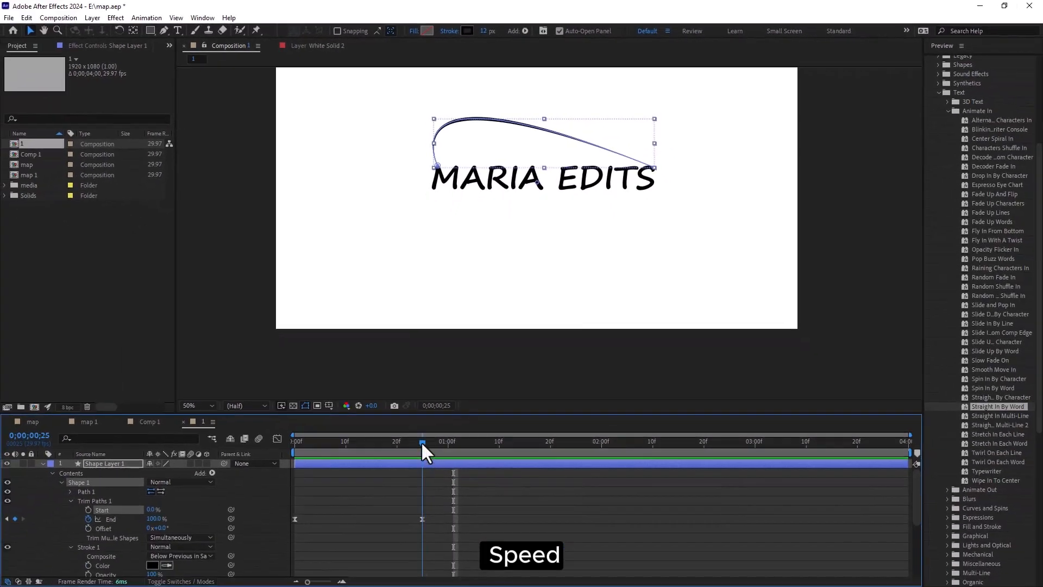
# Start keyframing the Trim Paths Offset with a value of 0x+0.0° at 0;00;11
pyautogui.moveTo(422, 443); pyautogui.dragTo(351, 474)
pyautogui.moveTo(162, 528); pyautogui.dragTo(110, 527)
pyautogui.click(88, 528)
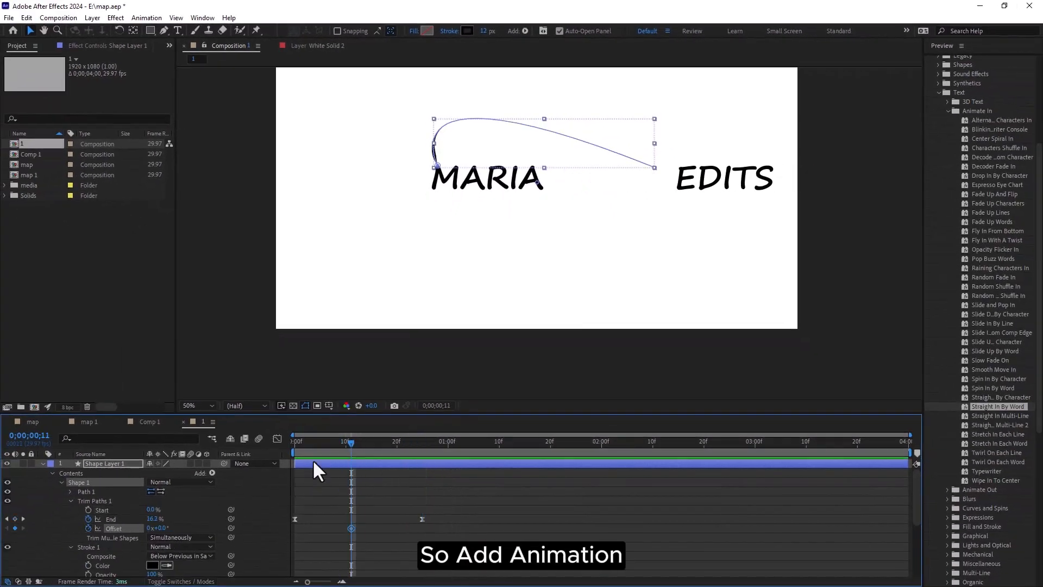
# Add a second Offset keyframe with an increased rotation at 0;00;27, preview it, and move the keyframe to 0;01;00
pyautogui.moveTo(353, 444); pyautogui.dragTo(433, 489)
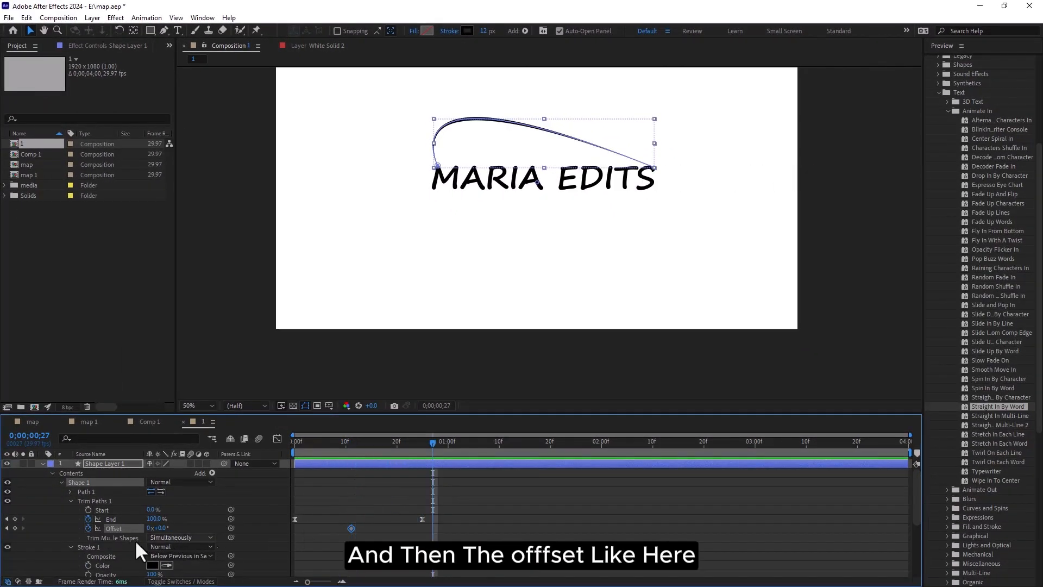
pyautogui.moveTo(154, 528); pyautogui.dragTo(368, 536)
pyautogui.click(526, 442)
pyautogui.press('space')
pyautogui.press('space')
pyautogui.moveTo(432, 528); pyautogui.dragTo(448, 528)
# Apply Easy Ease to both Trim Paths Offset keyframes
pyautogui.moveTo(462, 536); pyautogui.dragTo(342, 524)
pyautogui.rightClick(449, 528)
pyautogui.moveTo(500, 521)
pyautogui.click(614, 452)
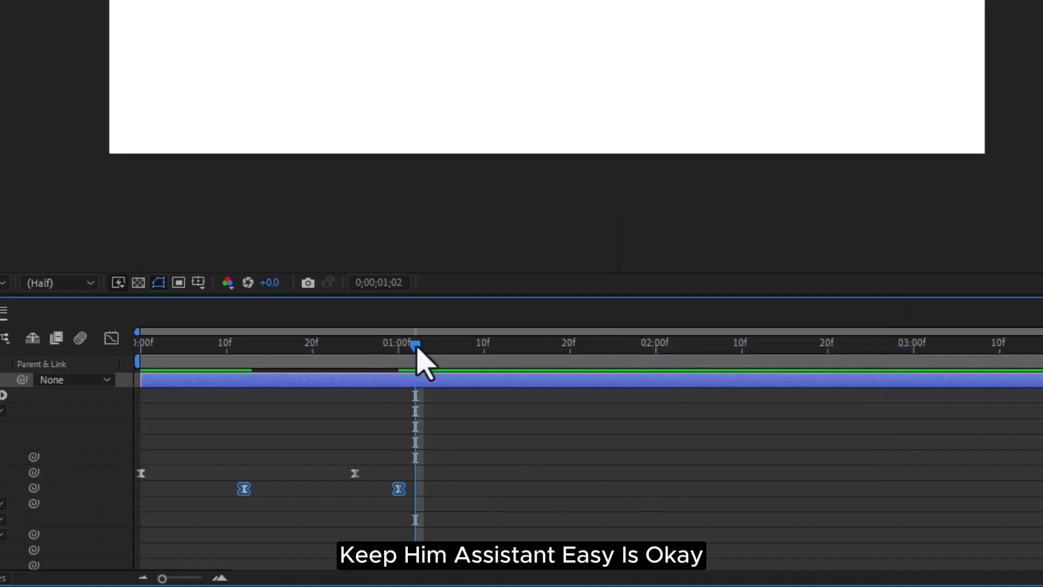
# Reshape the Offset speed curve for a slow start and a sharp peak near frame 24, and check the animation
pyautogui.moveTo(459, 444); pyautogui.dragTo(362, 444)
pyautogui.click(112, 338)
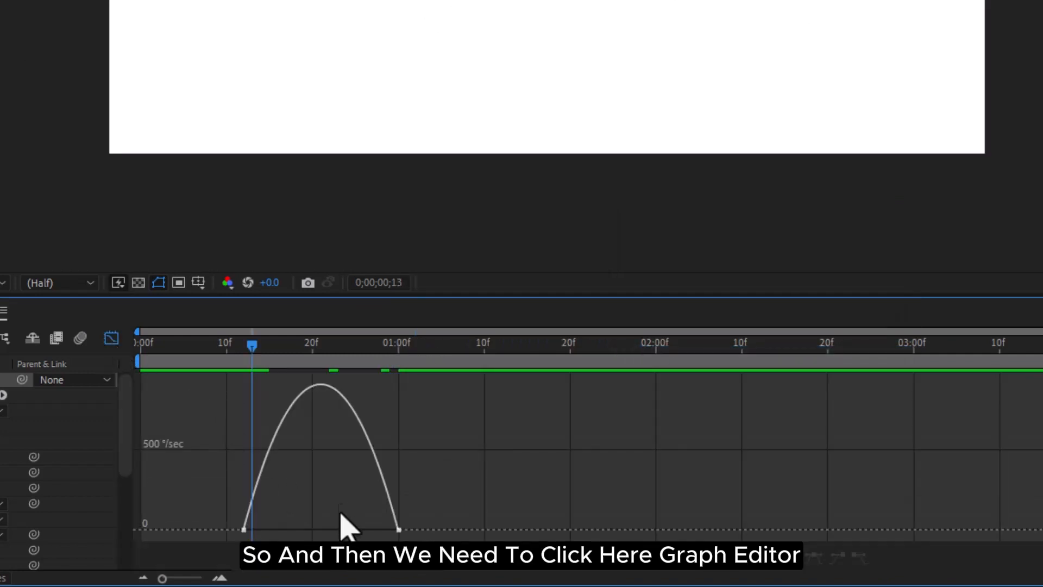
pyautogui.click(244, 530)
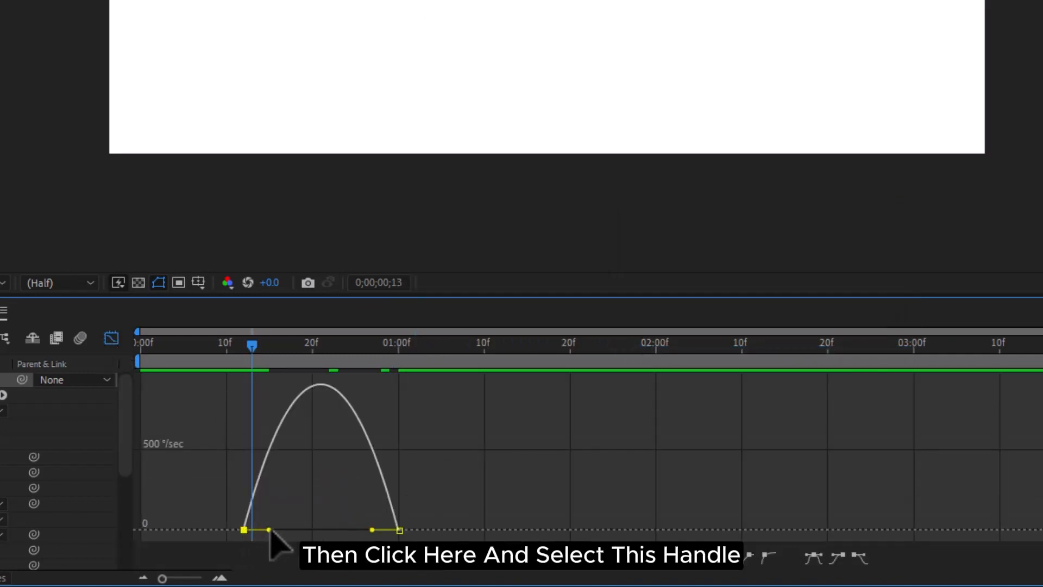
pyautogui.moveTo(270, 530); pyautogui.dragTo(307, 530)
pyautogui.moveTo(372, 530); pyautogui.dragTo(362, 530)
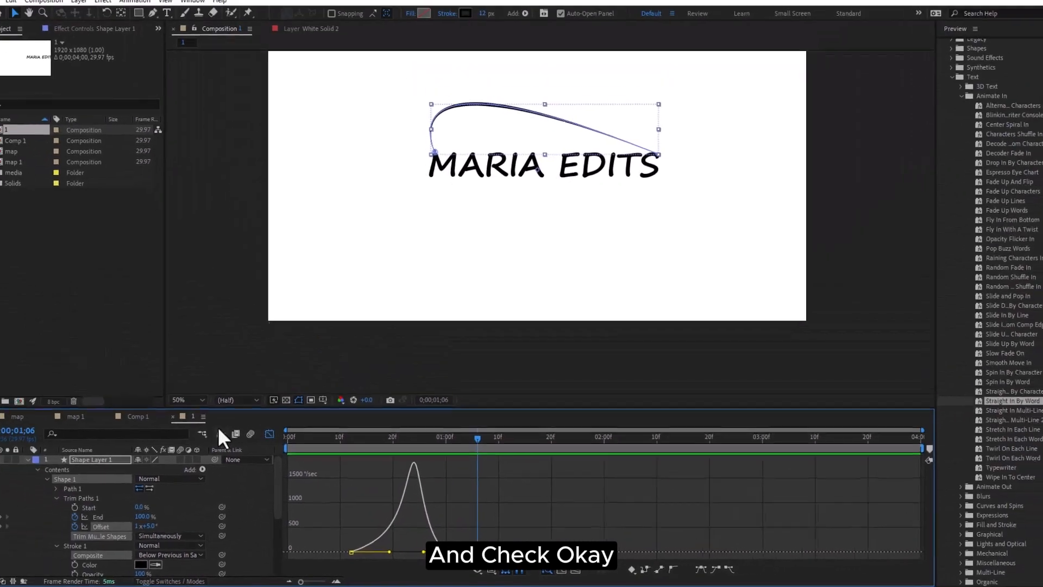
pyautogui.click(277, 438)
pyautogui.moveTo(480, 445); pyautogui.dragTo(455, 460)
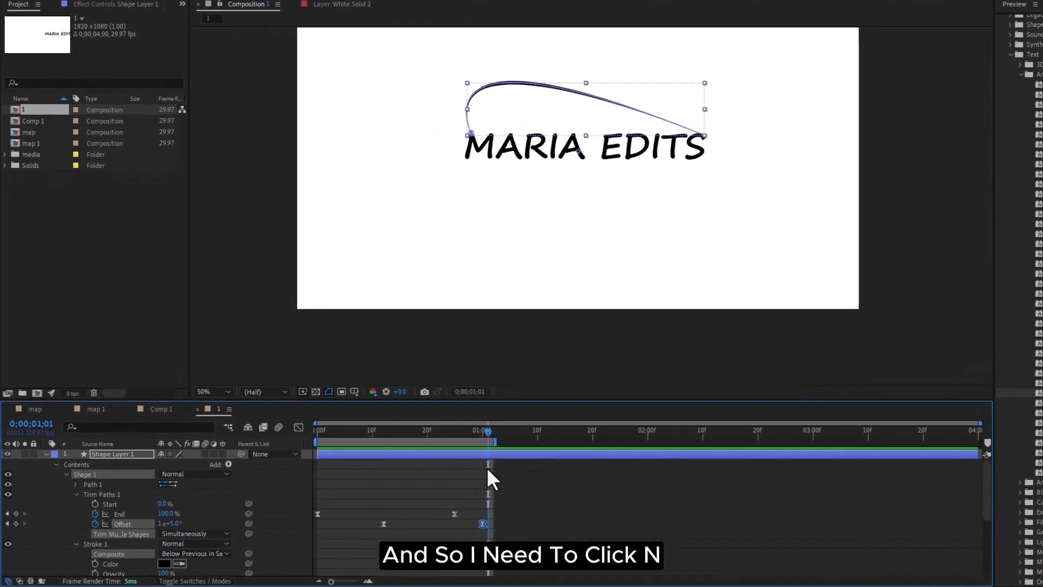
# End the work area at 0;00;01;02, trim the composition to it, and preview the animation from the start
pyautogui.click(493, 433)
pyautogui.press('n')
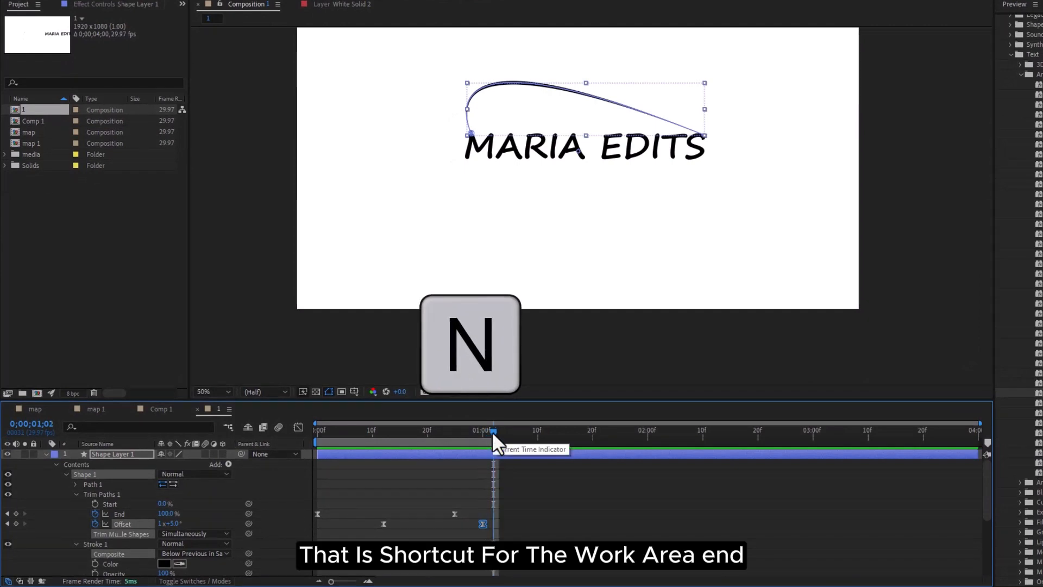
pyautogui.rightClick(476, 443)
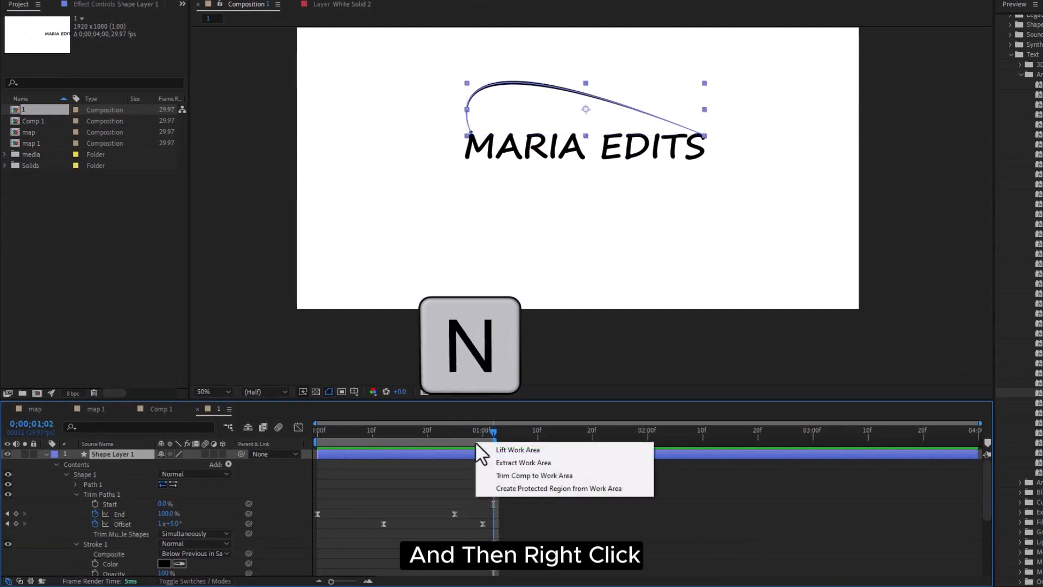
pyautogui.click(515, 476)
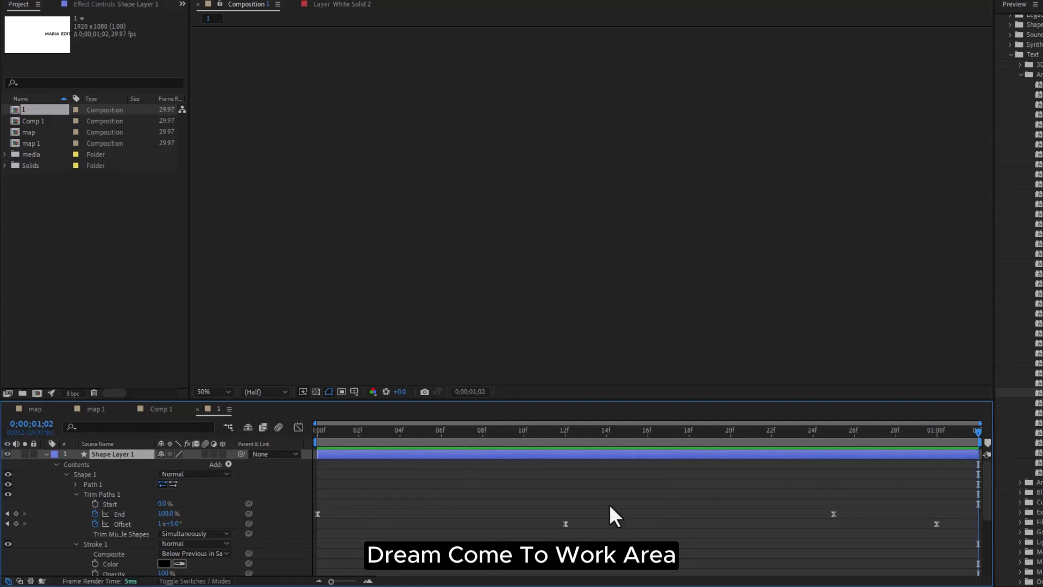
pyautogui.press('Home')
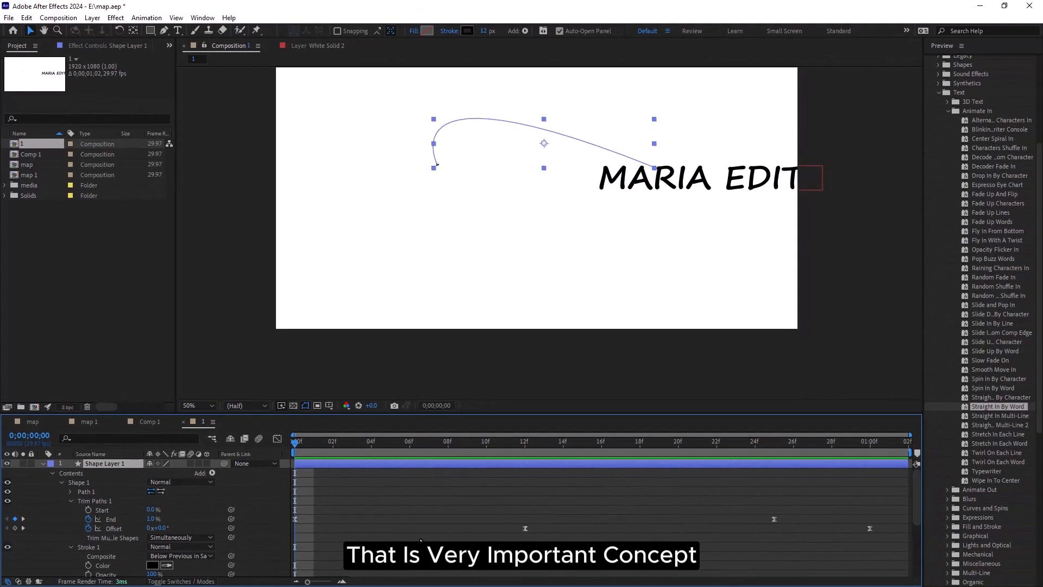
pyautogui.press('space')
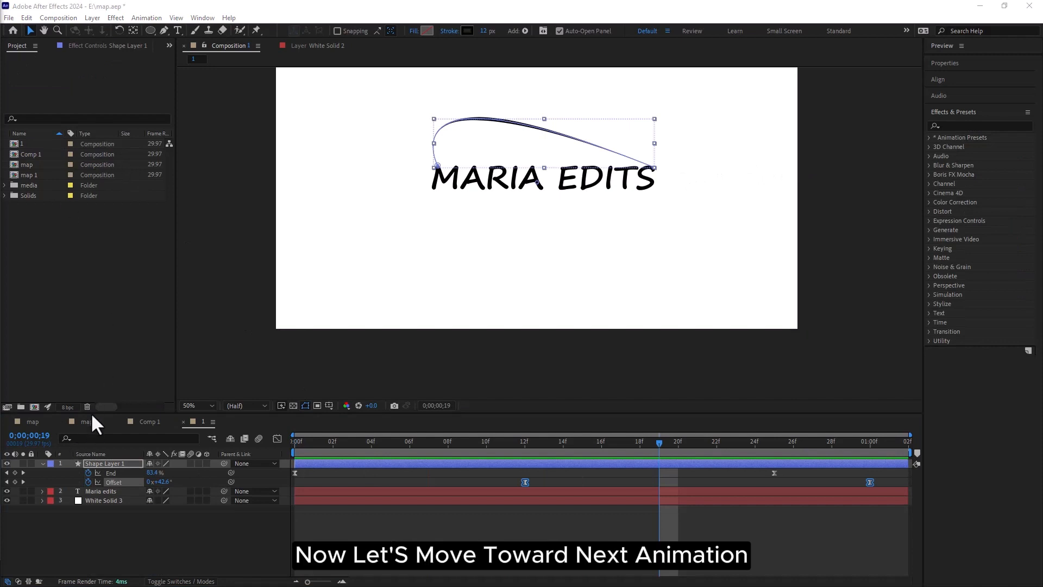
# Create a new composition named 2 at HD 1920x1080, 29.97 fps, with a duration of 0;00;04;00
pyautogui.click(88, 421)
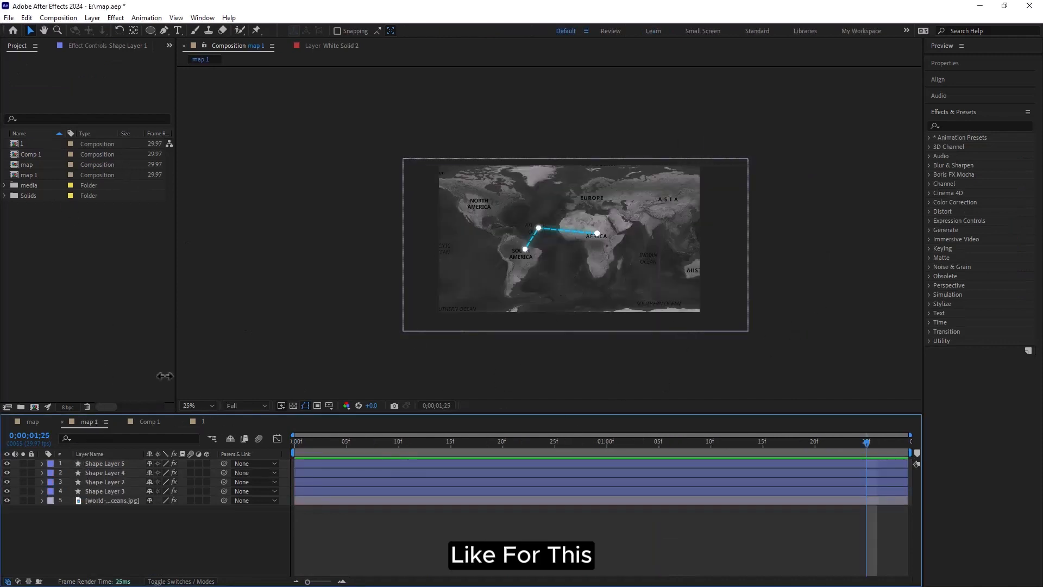
pyautogui.rightClick(63, 301)
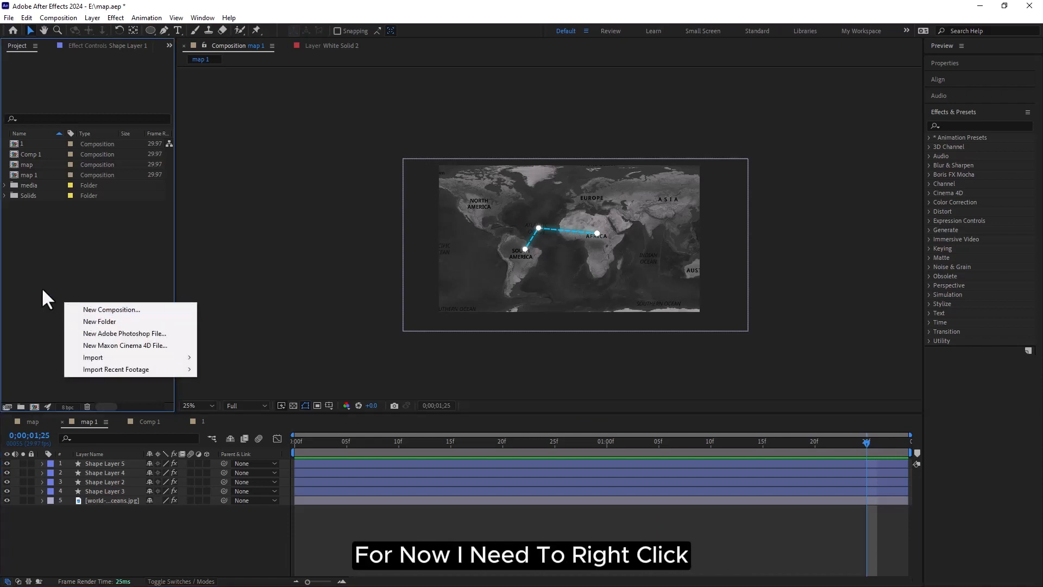
pyautogui.click(107, 310)
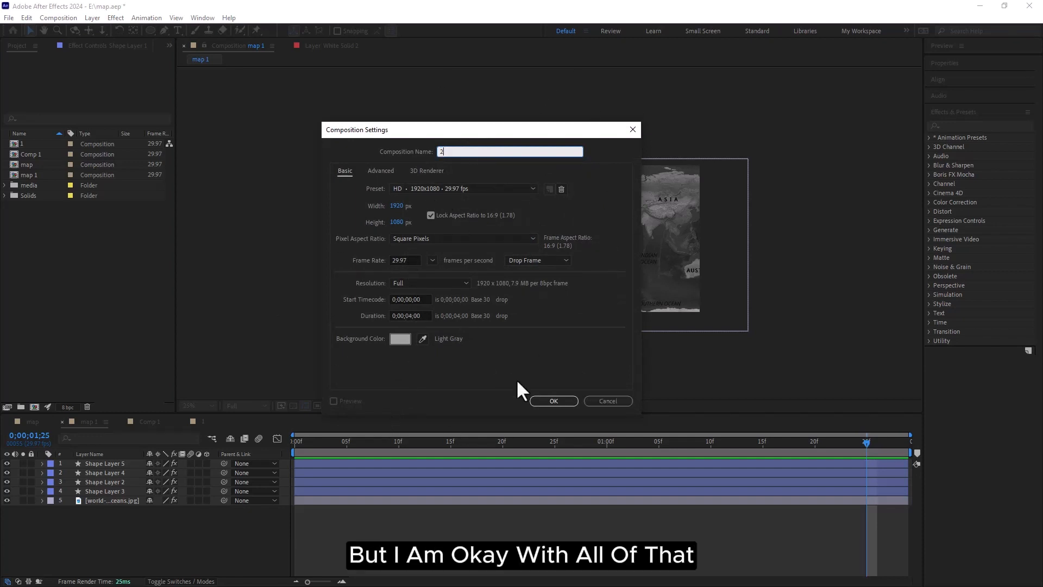
pyautogui.click(548, 402)
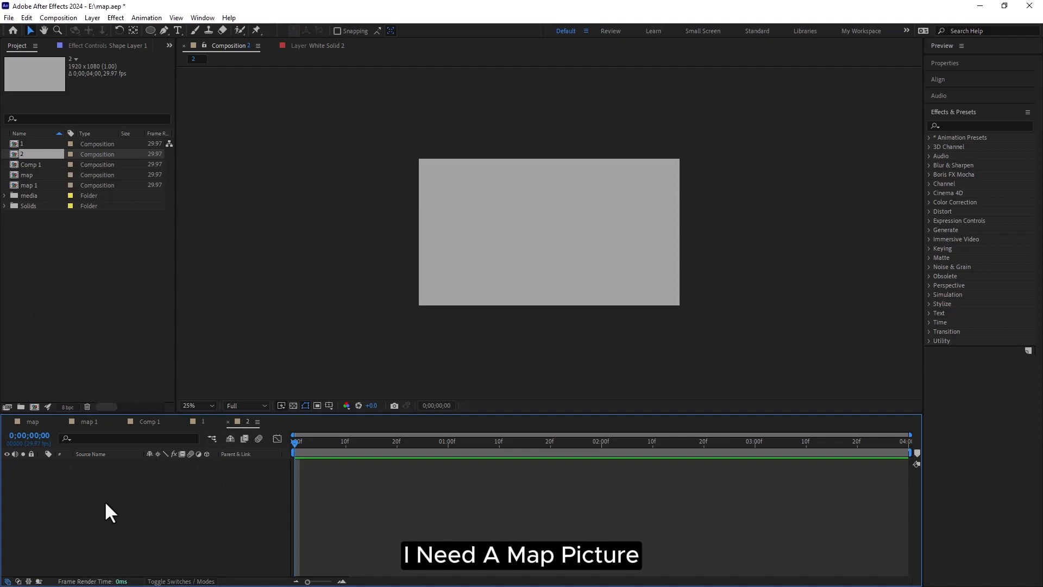
# Add the world map image from the media folder to composition 2 and scale it up to fill the frame
pyautogui.click(4, 195)
pyautogui.moveTo(52, 216); pyautogui.dragTo(87, 478)
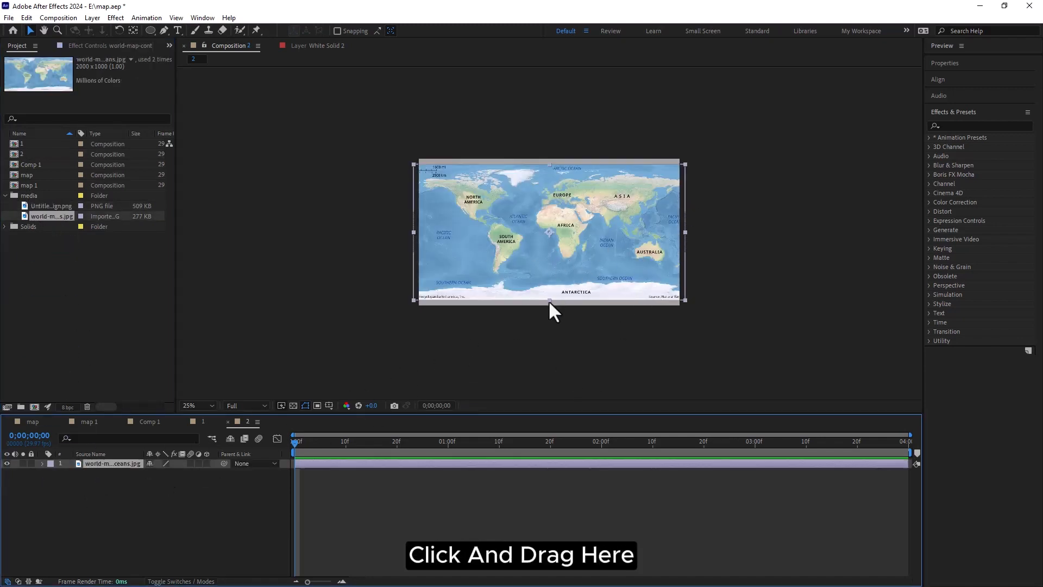
pyautogui.moveTo(549, 300); pyautogui.dragTo(549, 316)
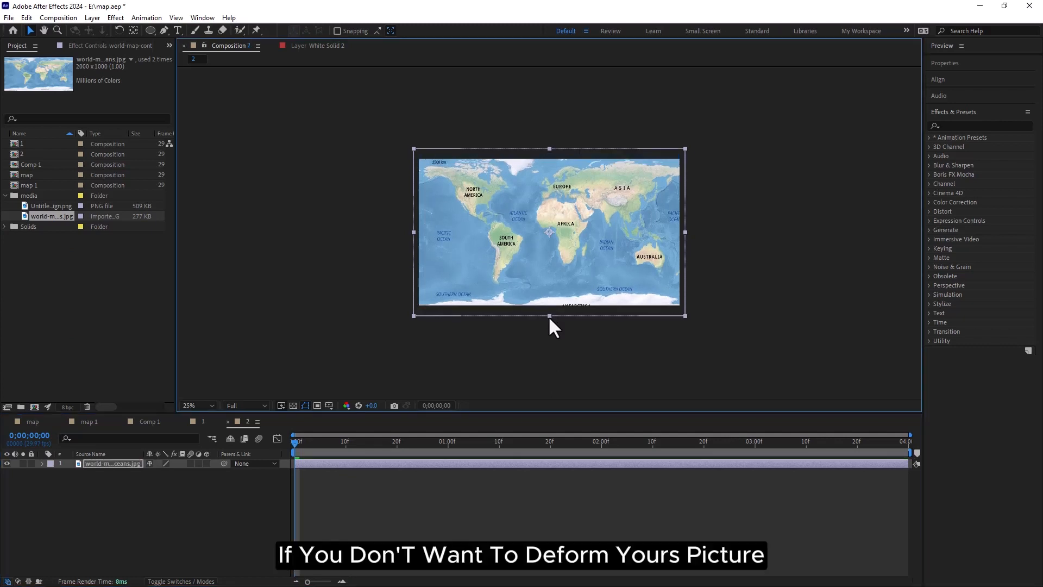
pyautogui.moveTo(548, 315); pyautogui.dragTo(549, 319)
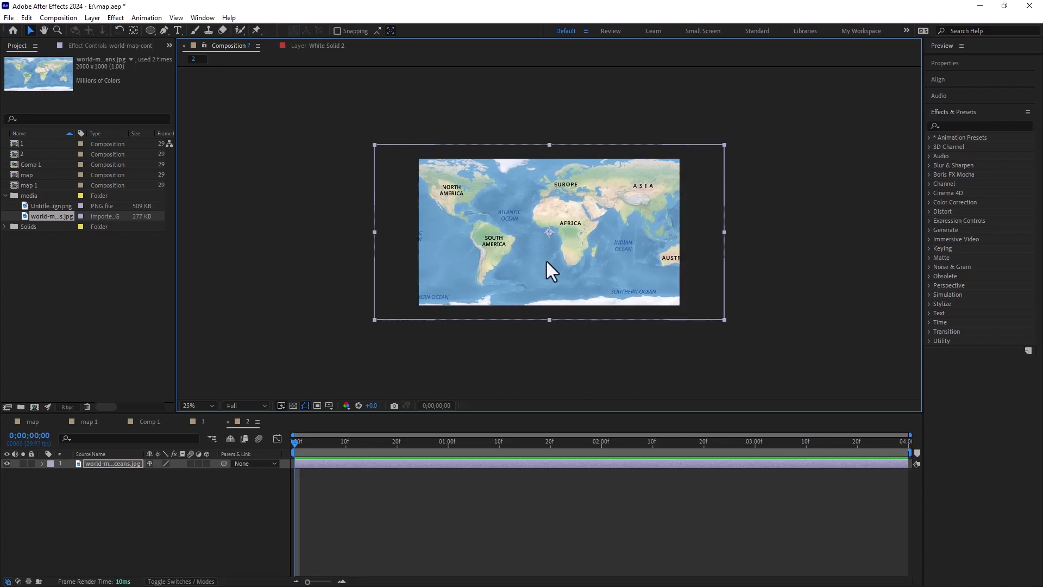
# Find the Tint effect and apply it to the world map layer for a black-and-white look
pyautogui.scroll(2, 527, 250)
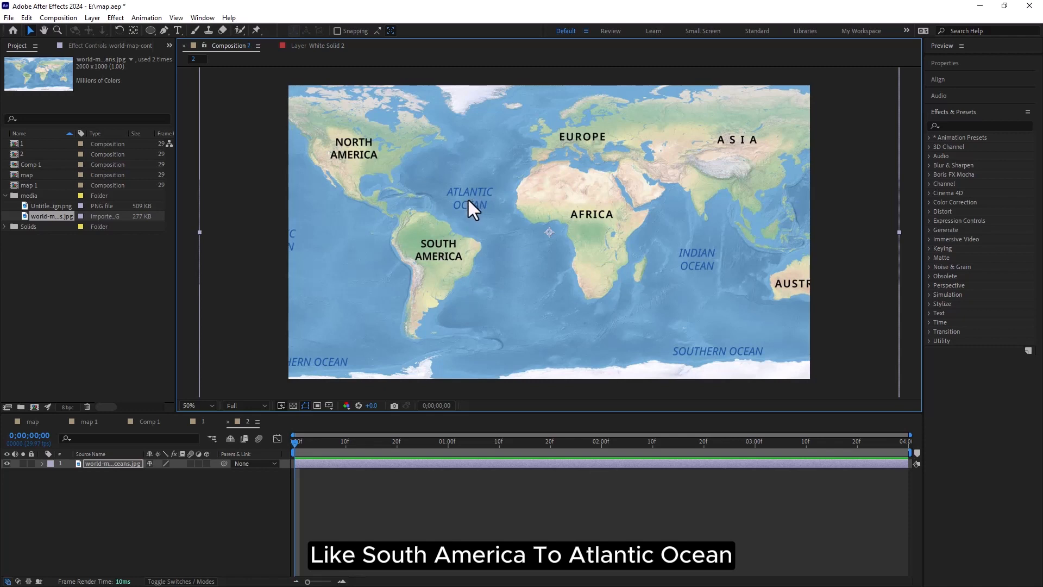
pyautogui.click(194, 423)
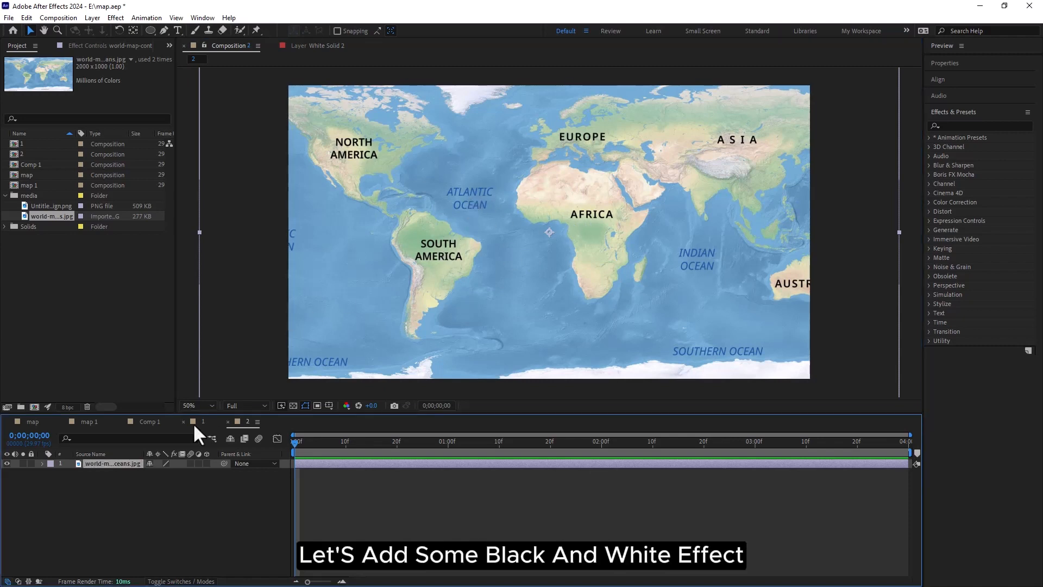
pyautogui.click(955, 126)
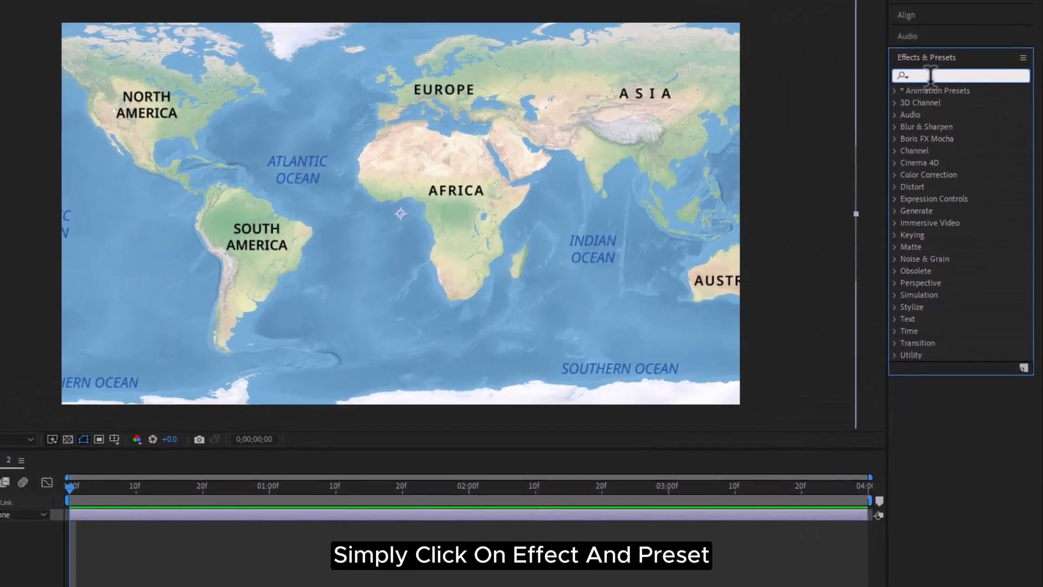
pyautogui.write('tint')
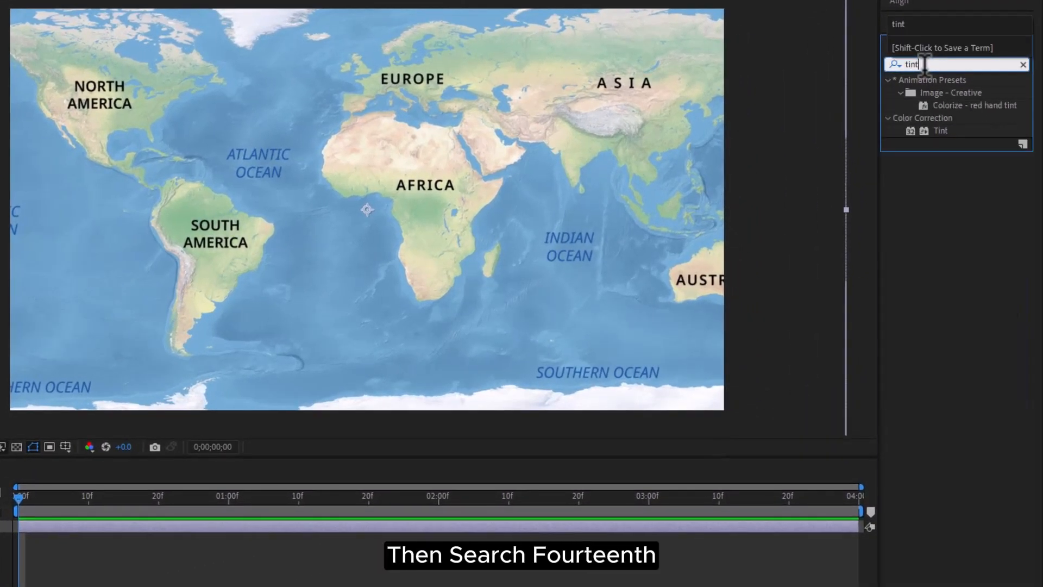
pyautogui.moveTo(937, 129); pyautogui.dragTo(335, 538)
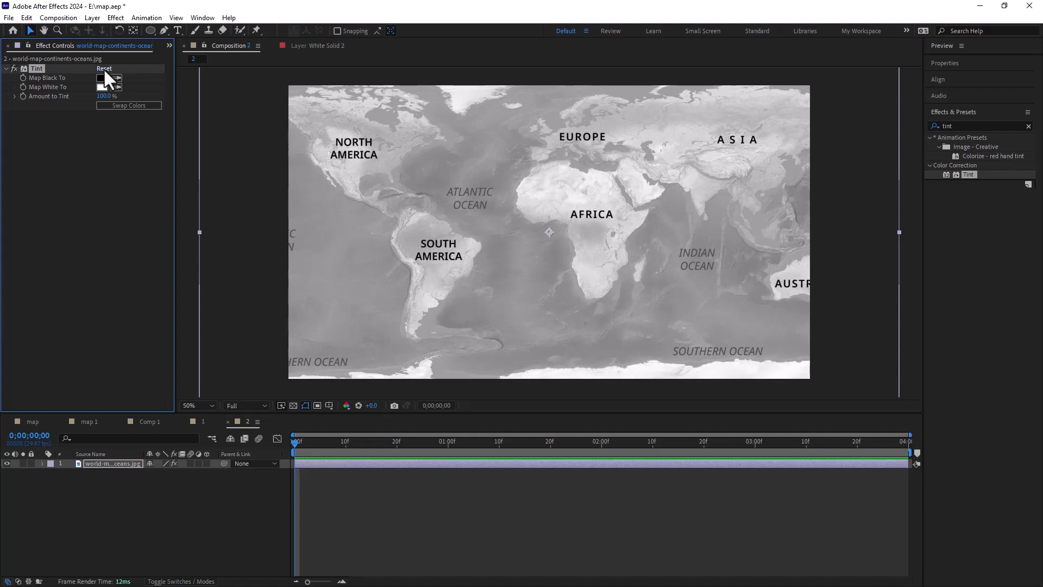
pyautogui.click(101, 87)
pyautogui.moveTo(439, 225)
pyautogui.mouseDown()
pyautogui.moveTo(438, 340)
pyautogui.moveTo(438, 249)
pyautogui.mouseUp()
pyautogui.press('Return')
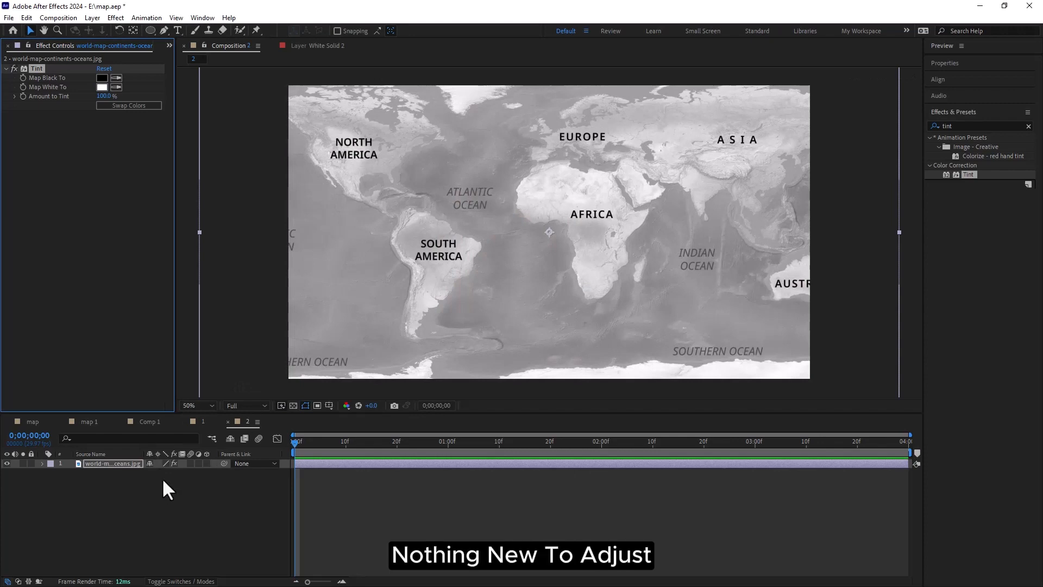
# Find the Curves effect and apply it to the world map layer
pyautogui.click(959, 126)
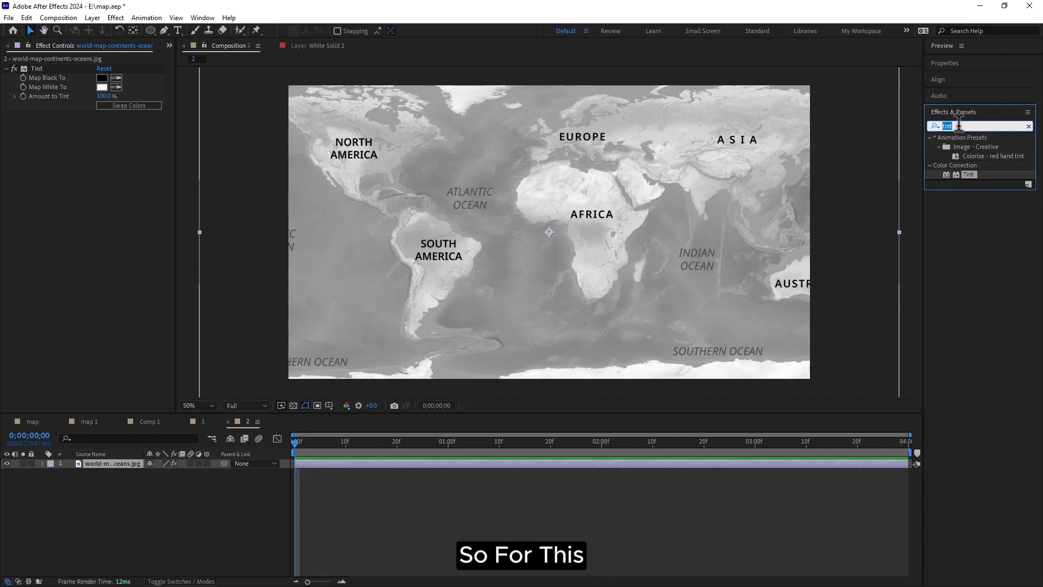
pyautogui.write('cur')
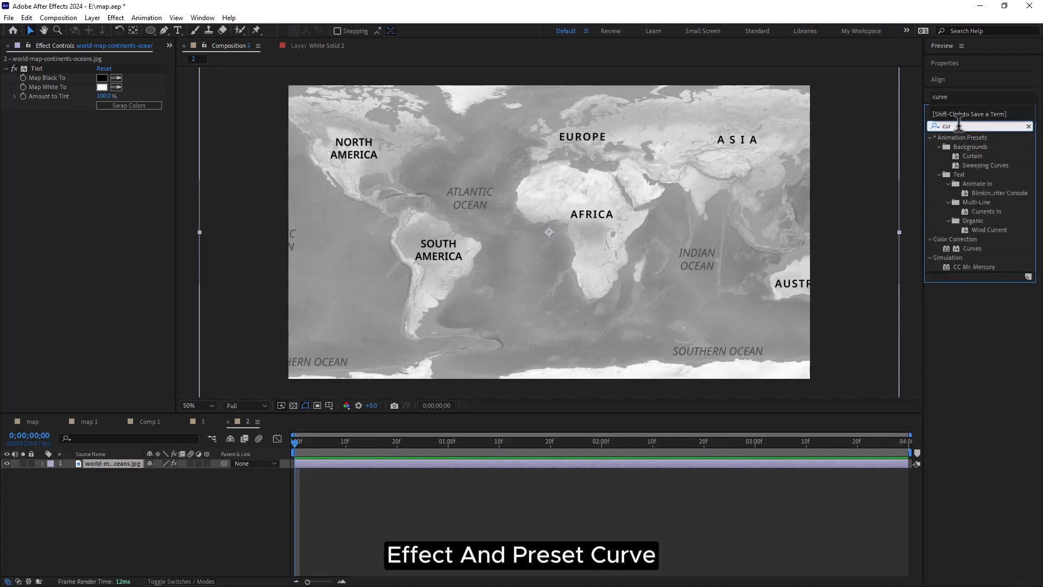
pyautogui.write('ve')
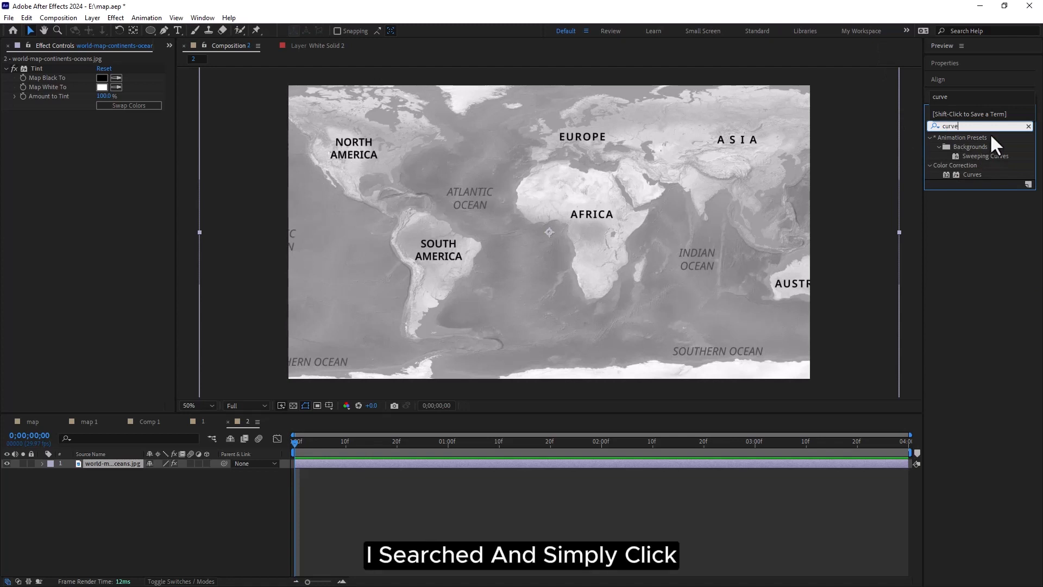
pyautogui.click(972, 174)
pyautogui.moveTo(973, 174); pyautogui.dragTo(527, 465)
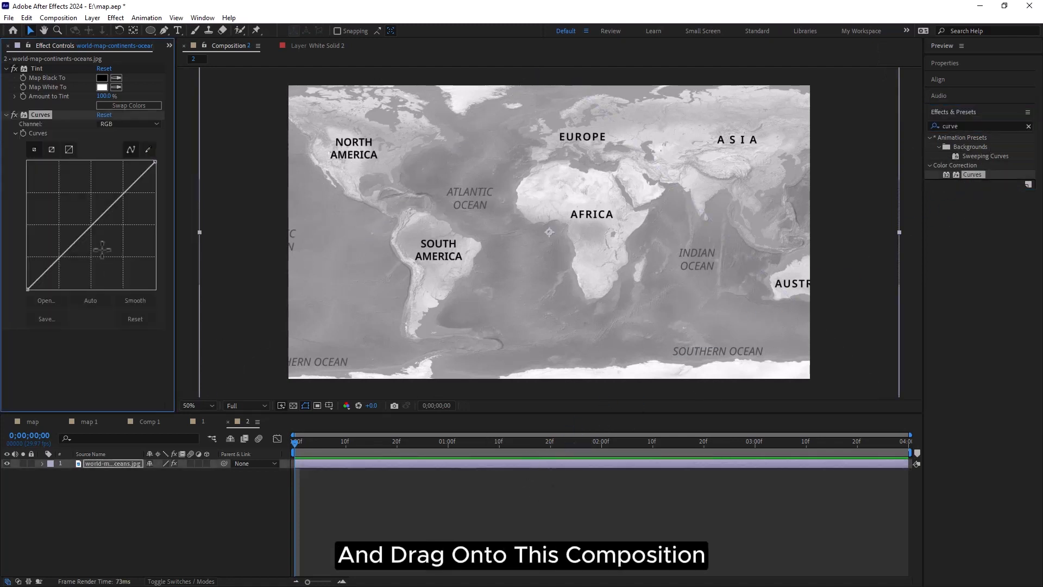
# Darken the map by pulling two points of the RGB curve, in the shadows and highlights, below the diagonal
pyautogui.moveTo(77, 240); pyautogui.dragTo(80, 255)
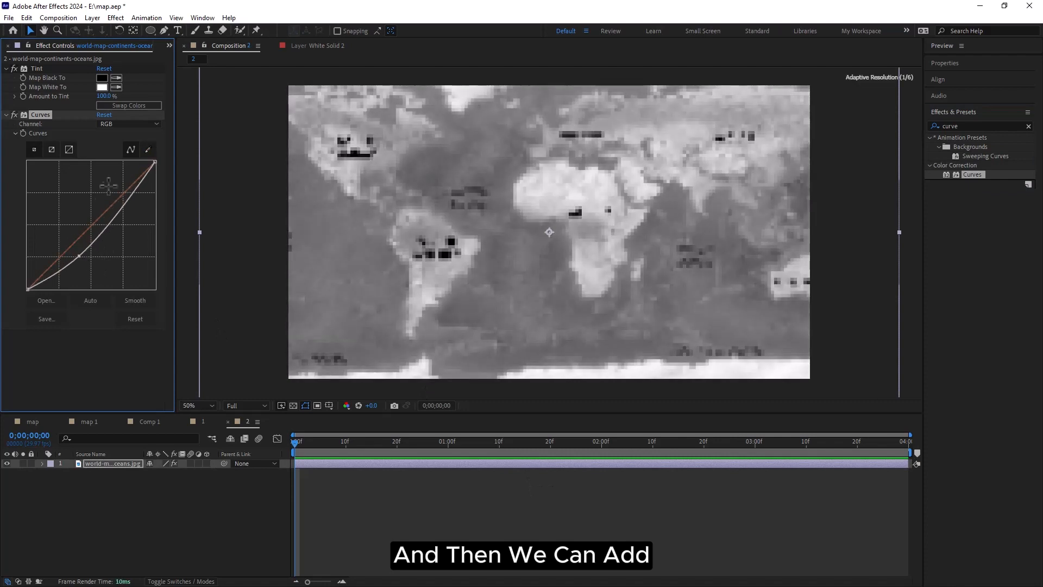
pyautogui.moveTo(124, 207); pyautogui.dragTo(121, 205)
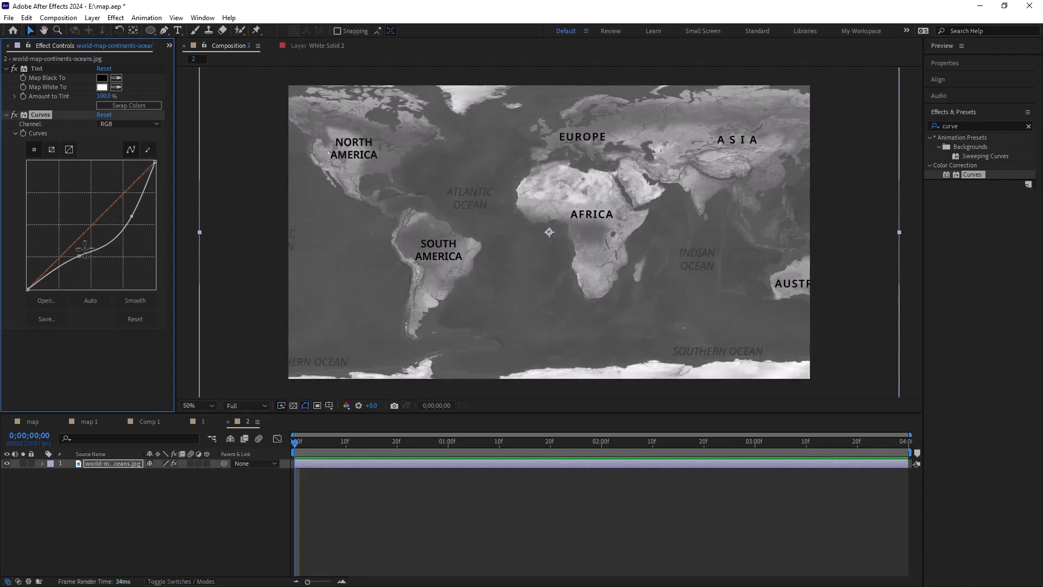
pyautogui.moveTo(80, 256); pyautogui.dragTo(76, 265)
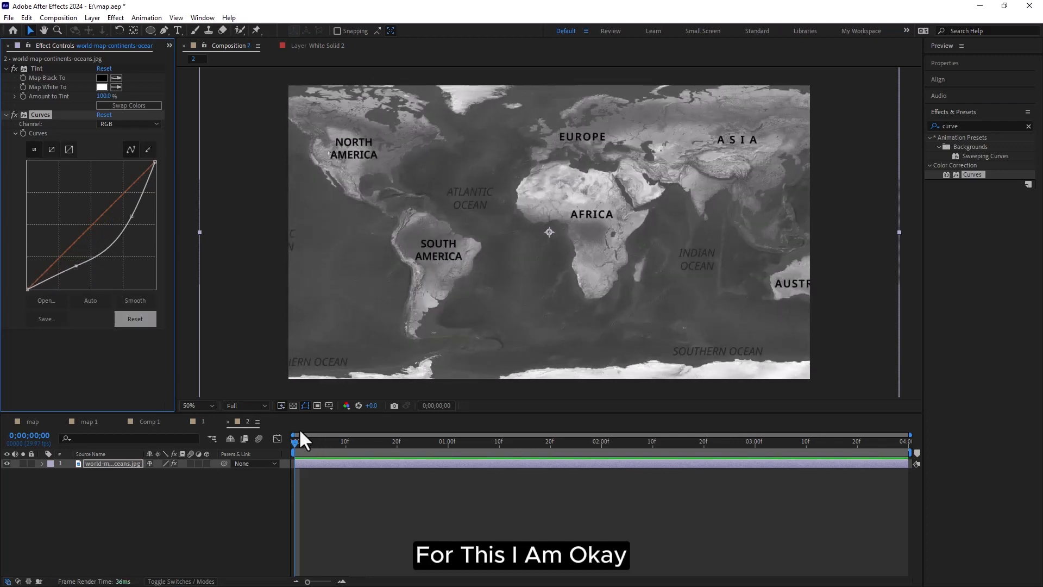
# With no layer selected, draw a three-point Pen tool path from South America through the Atlantic Ocean to Africa
pyautogui.click(129, 481)
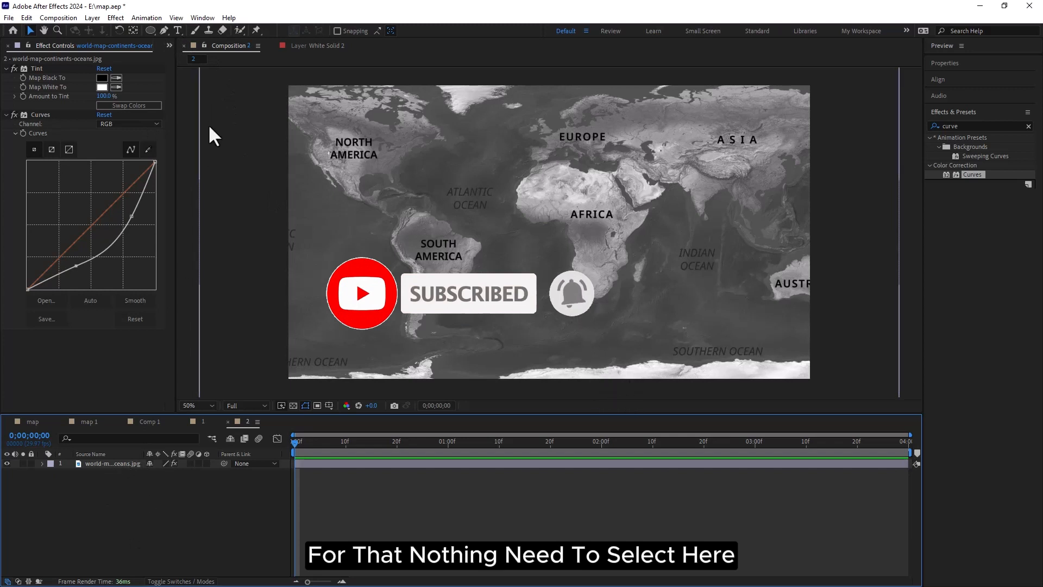
pyautogui.click(164, 31)
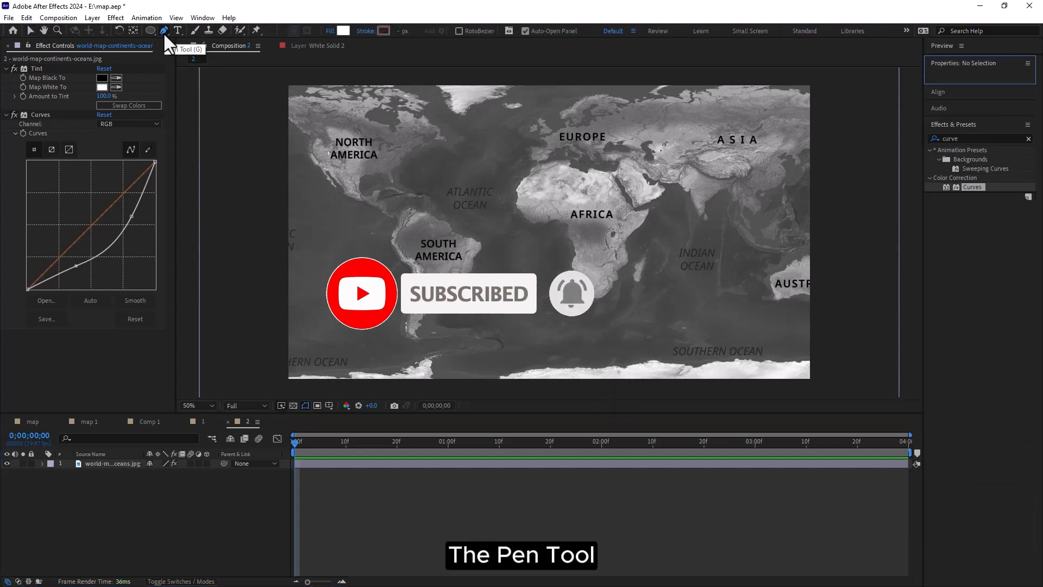
pyautogui.click(439, 242)
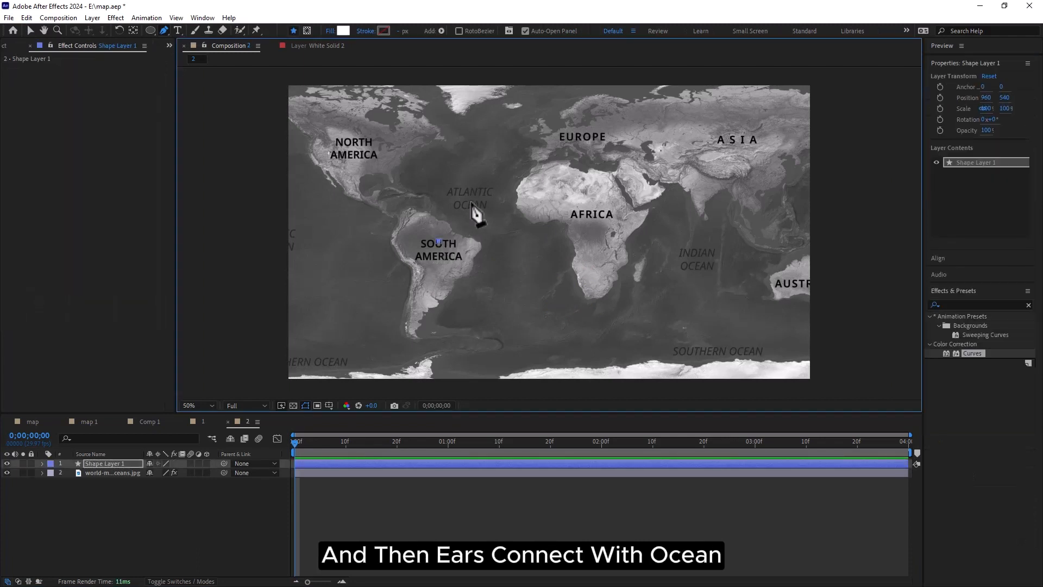
pyautogui.click(469, 207)
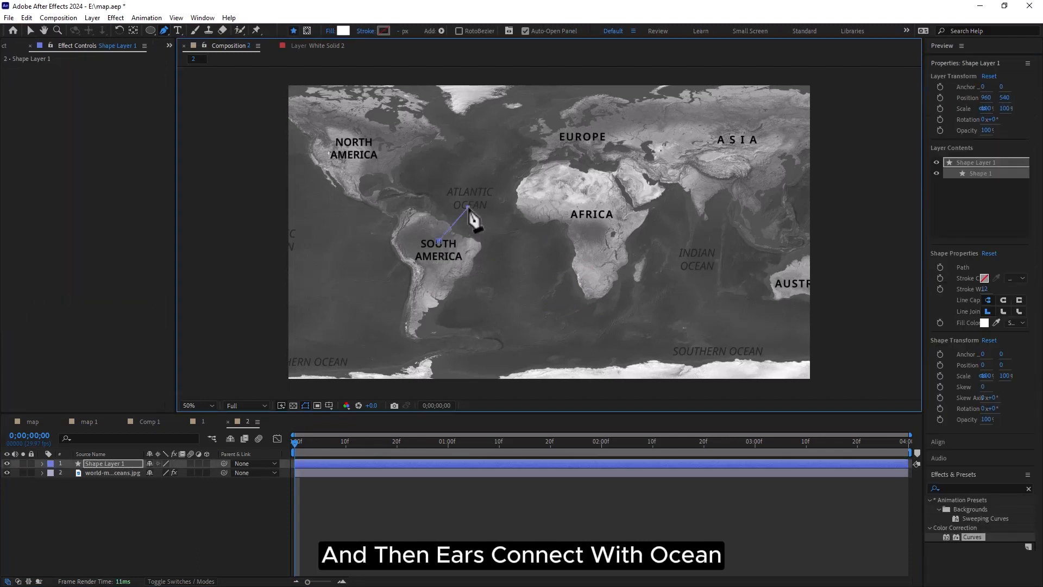
pyautogui.click(577, 210)
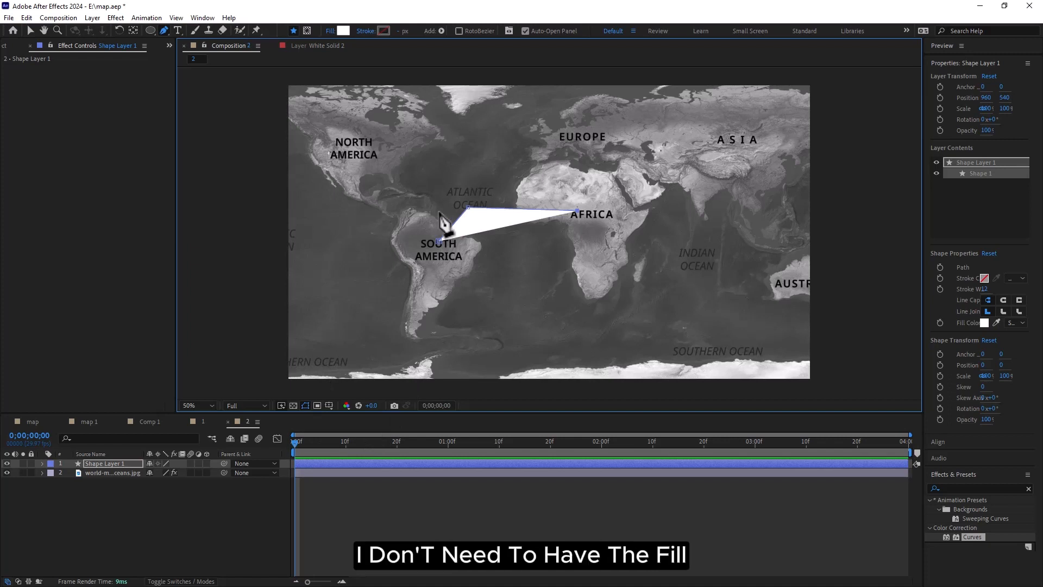
# Remove the fill from the route shape by setting its fill type to None
pyautogui.click(330, 31)
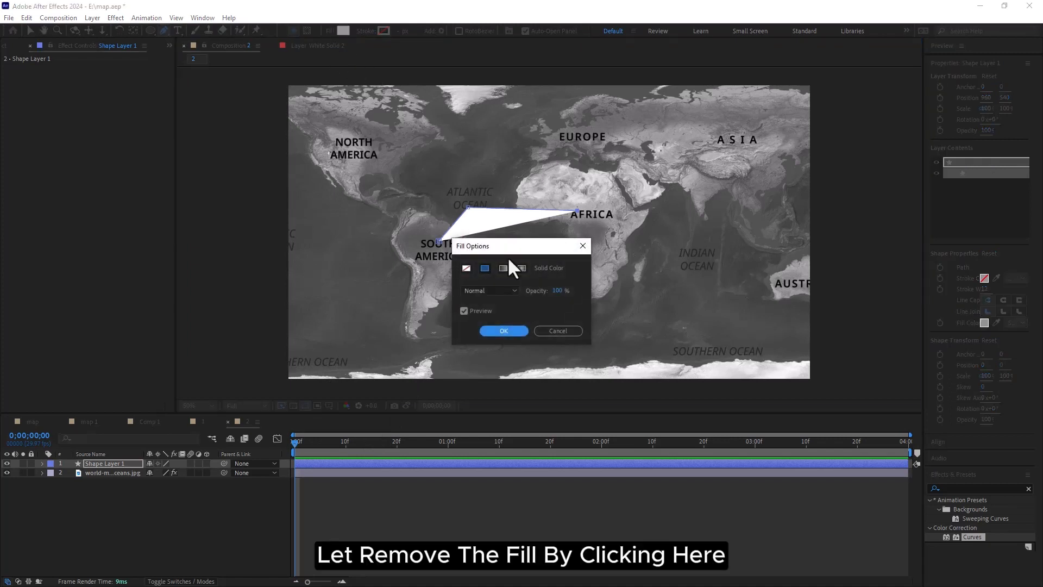
pyautogui.click(465, 268)
pyautogui.click(504, 330)
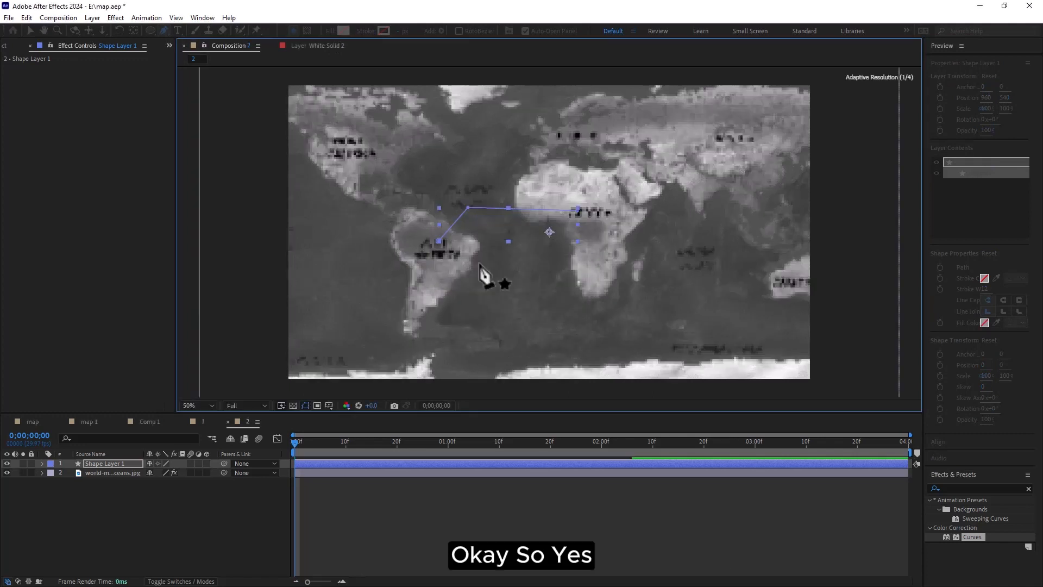
# Give the route line a blue 007EFF stroke and set the stroke width to 17 px
pyautogui.click(384, 31)
pyautogui.click(437, 205)
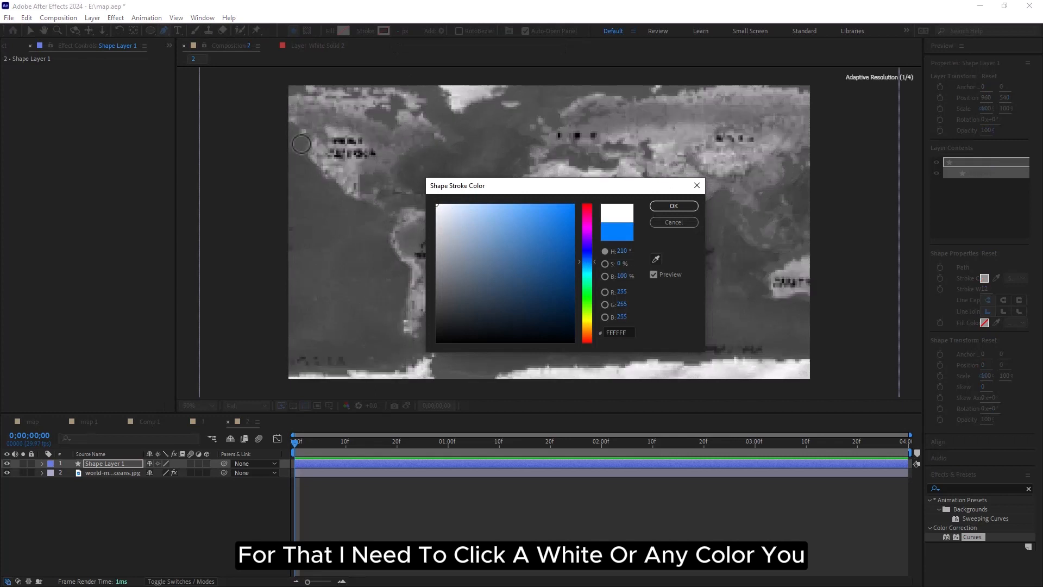
pyautogui.click(568, 234)
pyautogui.moveTo(568, 233); pyautogui.dragTo(580, 196)
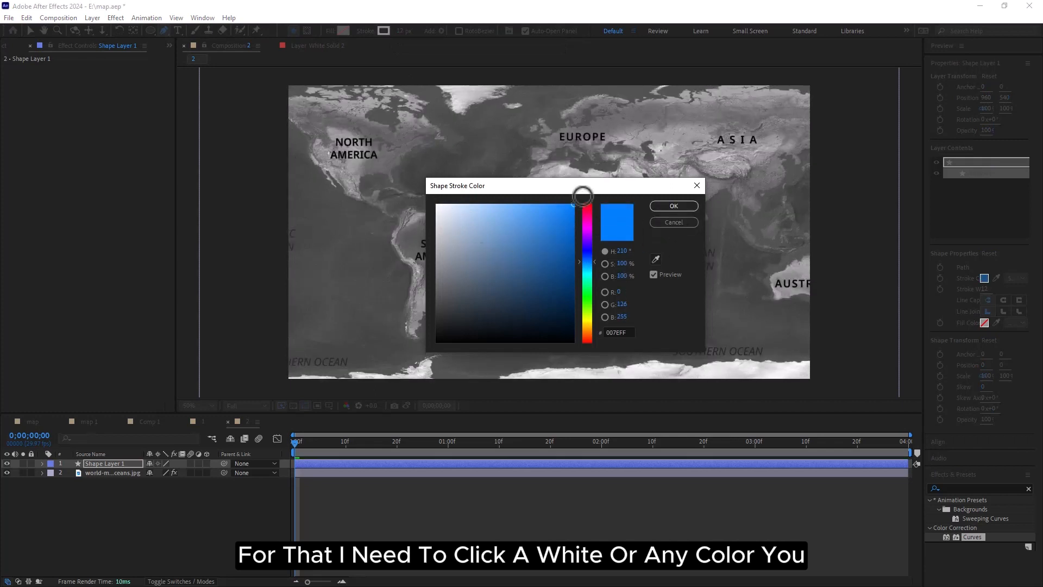
pyautogui.click(674, 206)
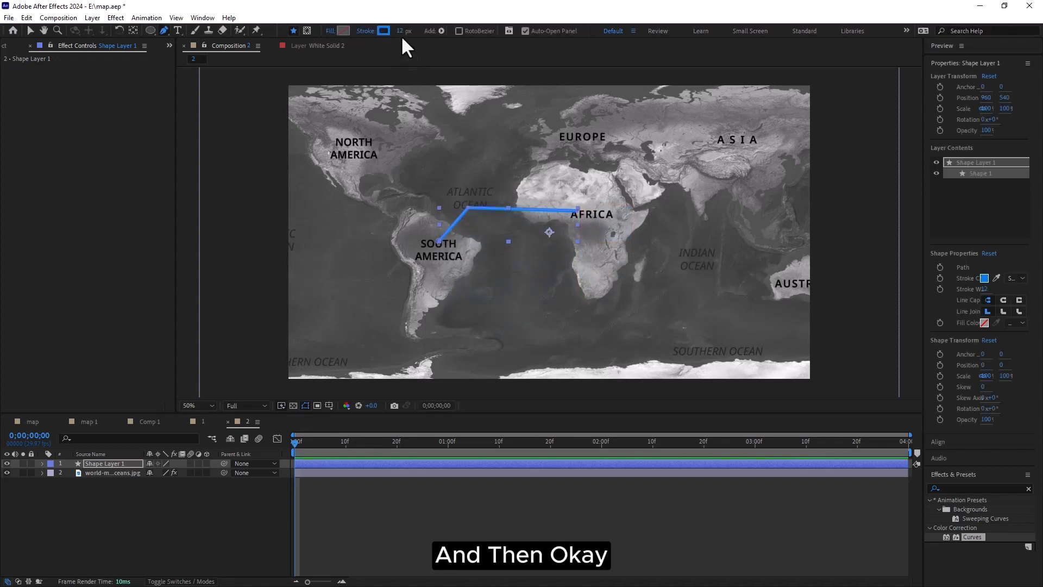
pyautogui.moveTo(406, 38); pyautogui.dragTo(414, 38)
pyautogui.press('.')
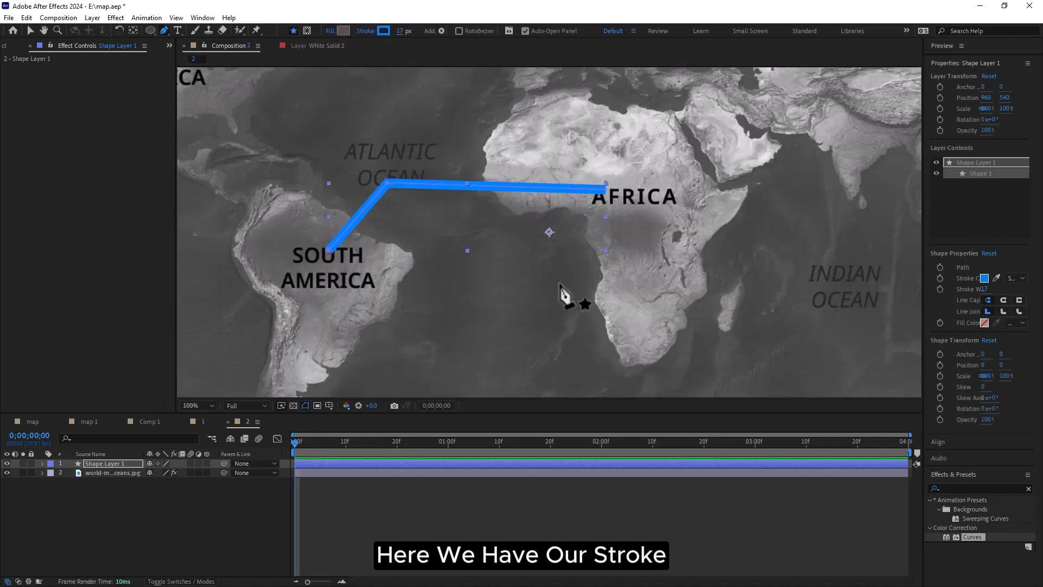
# Expand Shape Layer 1's contents down to Stroke 1 and add dashes to the stroke
pyautogui.click(42, 463)
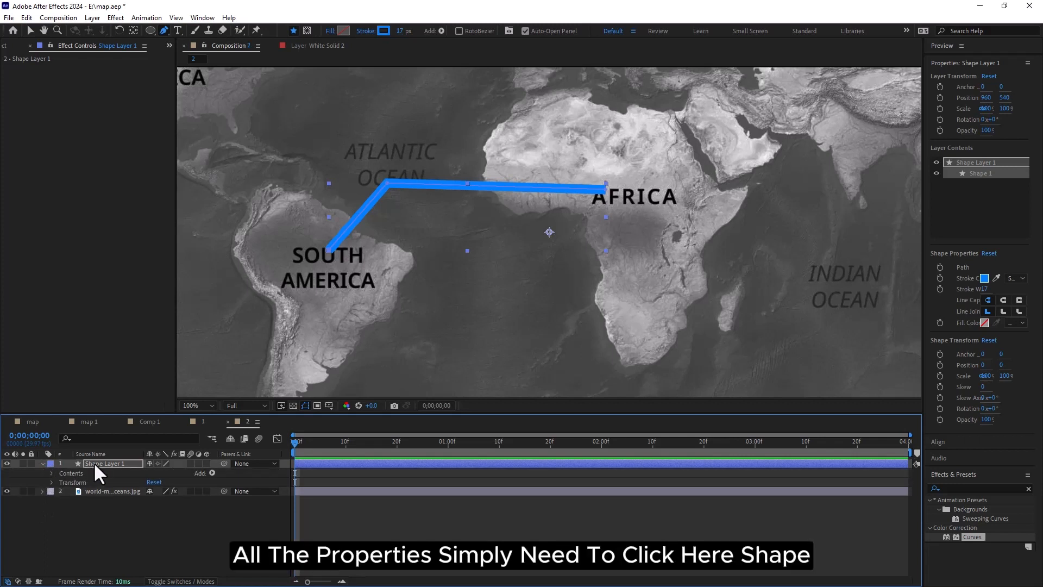
pyautogui.click(51, 474)
pyautogui.click(62, 482)
pyautogui.click(70, 500)
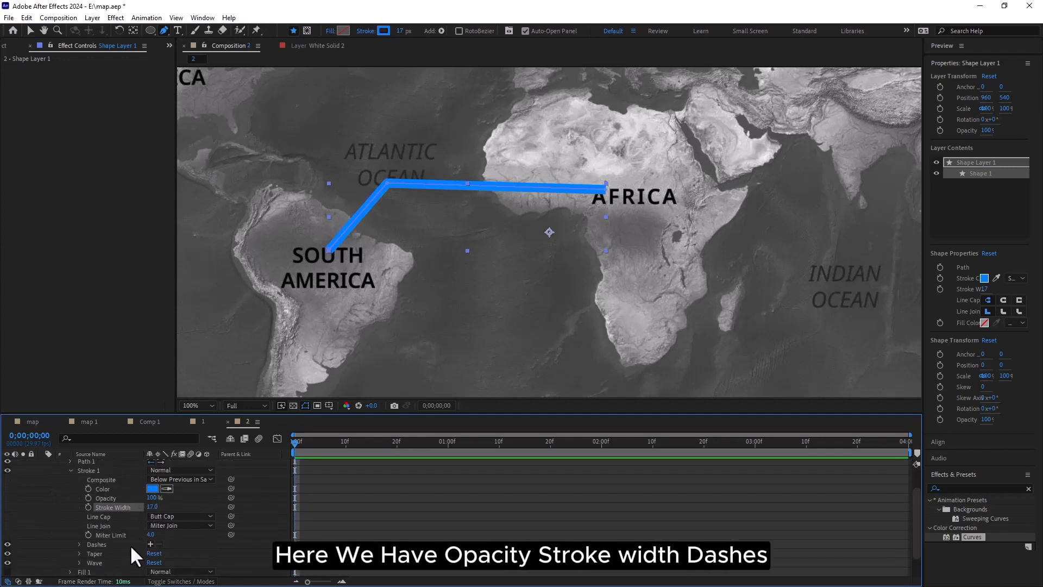
pyautogui.scroll(-1, 132, 543)
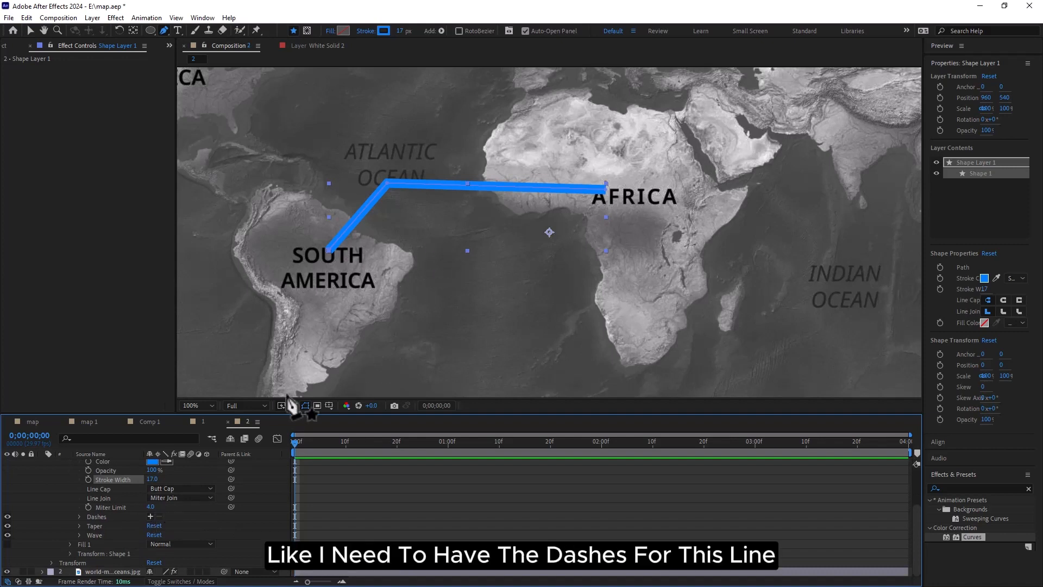
pyautogui.click(150, 516)
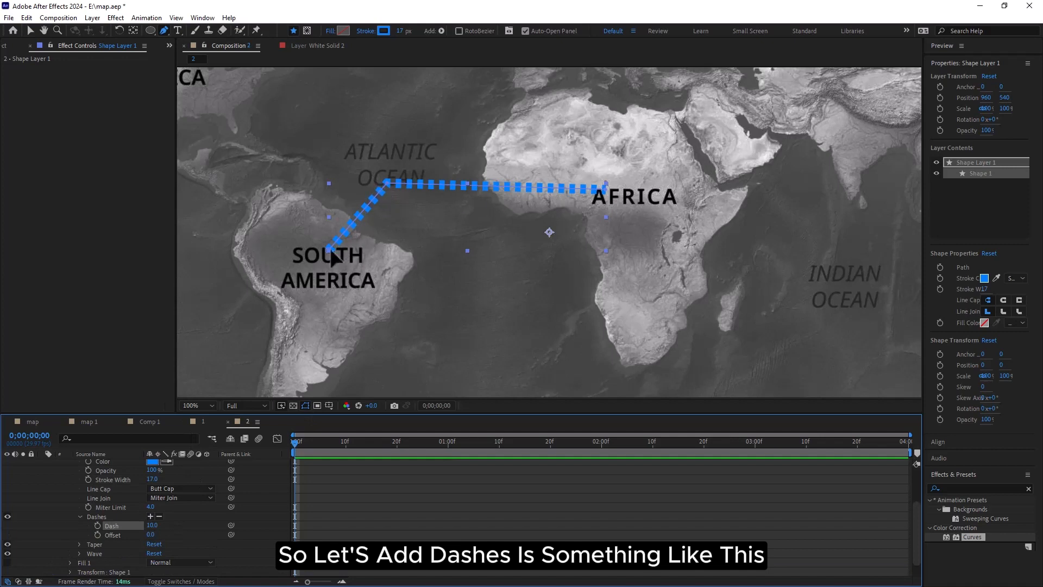
# Set the route's stroke width to 12 and its dash length to 28
pyautogui.moveTo(150, 481); pyautogui.dragTo(143, 481)
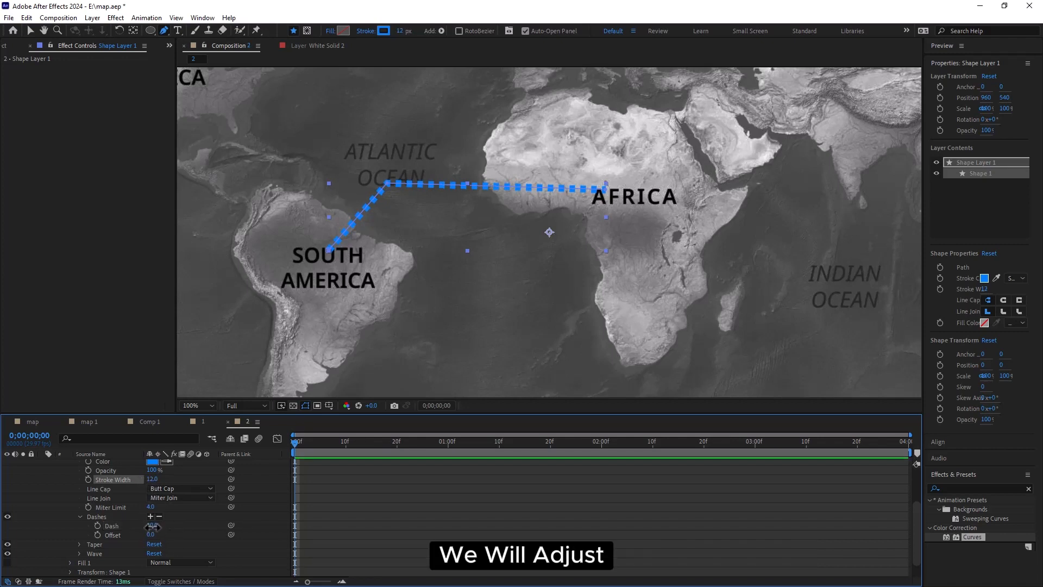
pyautogui.moveTo(150, 527); pyautogui.dragTo(161, 527)
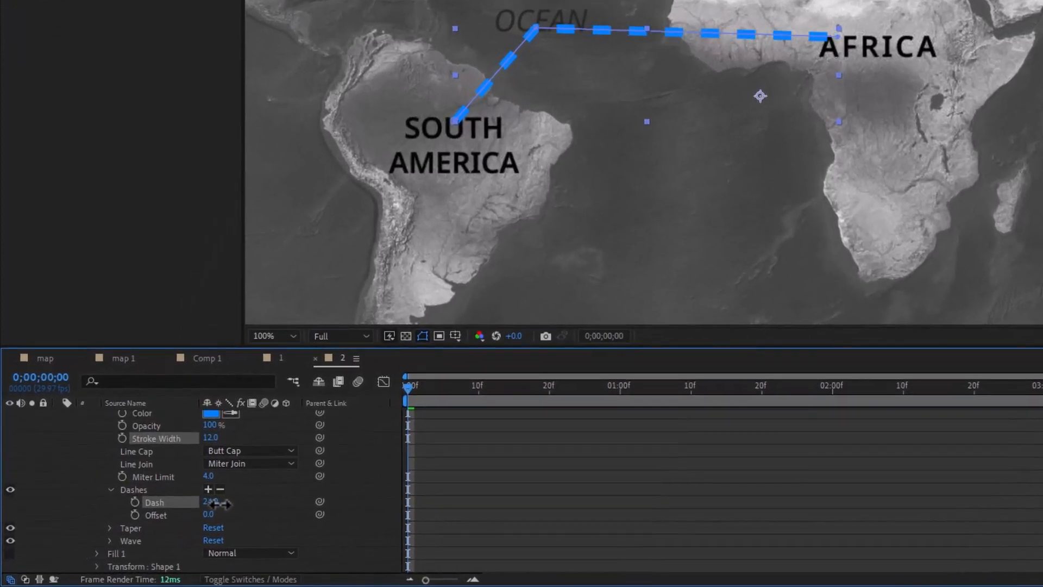
pyautogui.moveTo(220, 504); pyautogui.dragTo(222, 506)
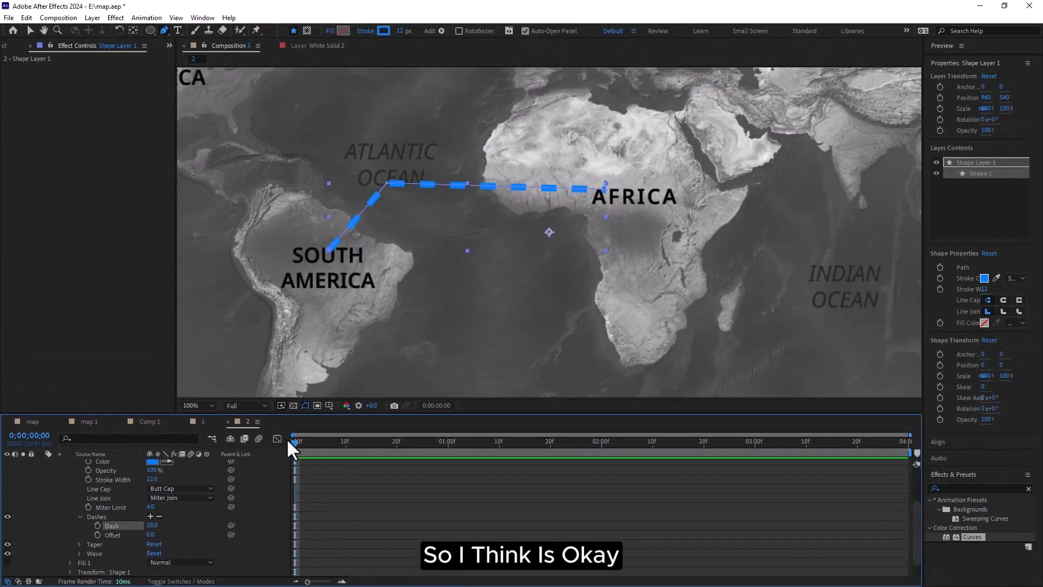
# Keyframe the dash Offset at -23 on the first frame and at a lower negative value at 0;00;03;29, and preview the dash movement
pyautogui.moveTo(150, 535)
pyautogui.mouseDown()
pyautogui.moveTo(233, 536)
pyautogui.moveTo(137, 536)
pyautogui.mouseUp()
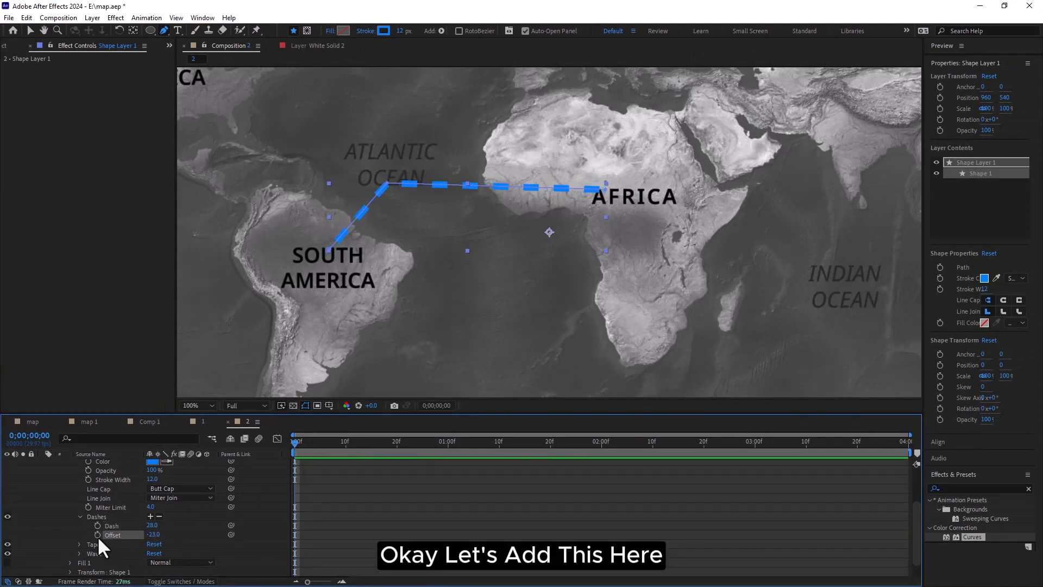
pyautogui.moveTo(291, 443); pyautogui.dragTo(905, 511)
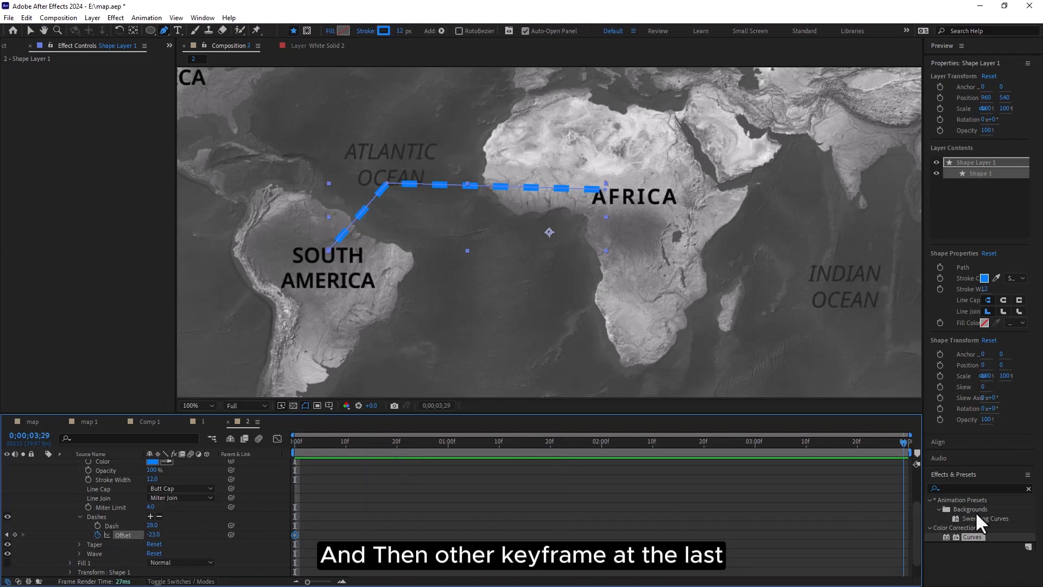
pyautogui.moveTo(154, 536); pyautogui.dragTo(57, 542)
pyautogui.press('space')
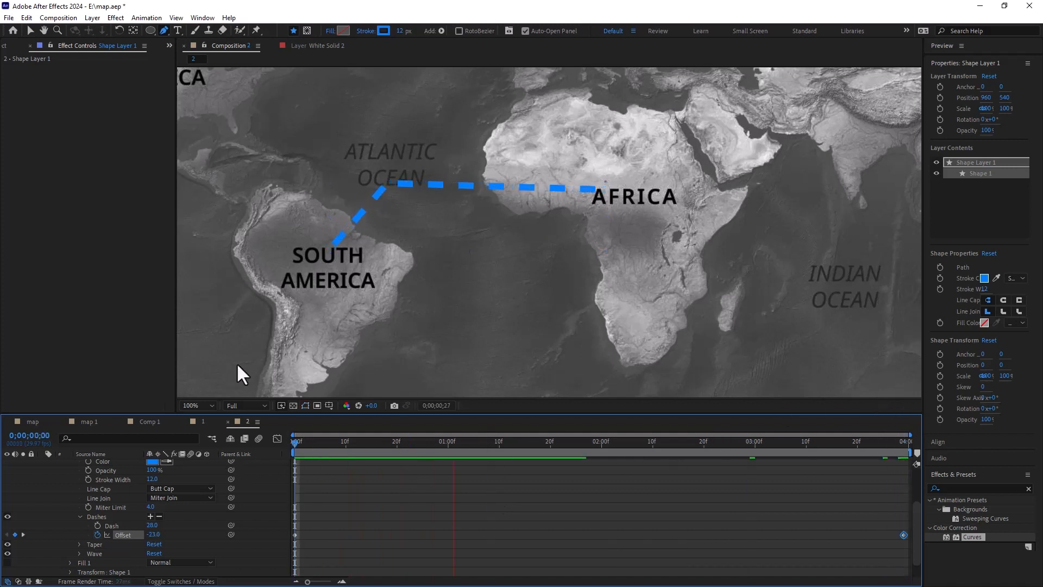
pyautogui.press('space')
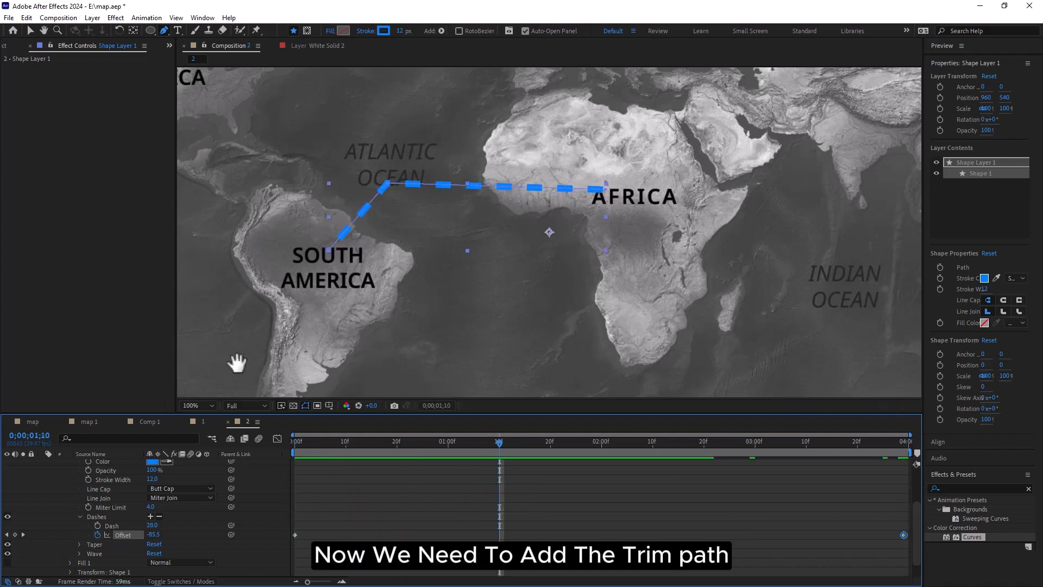
# Add Trim Paths to Shape 1 of the route layer and expand its properties
pyautogui.scroll(3, 27, 547)
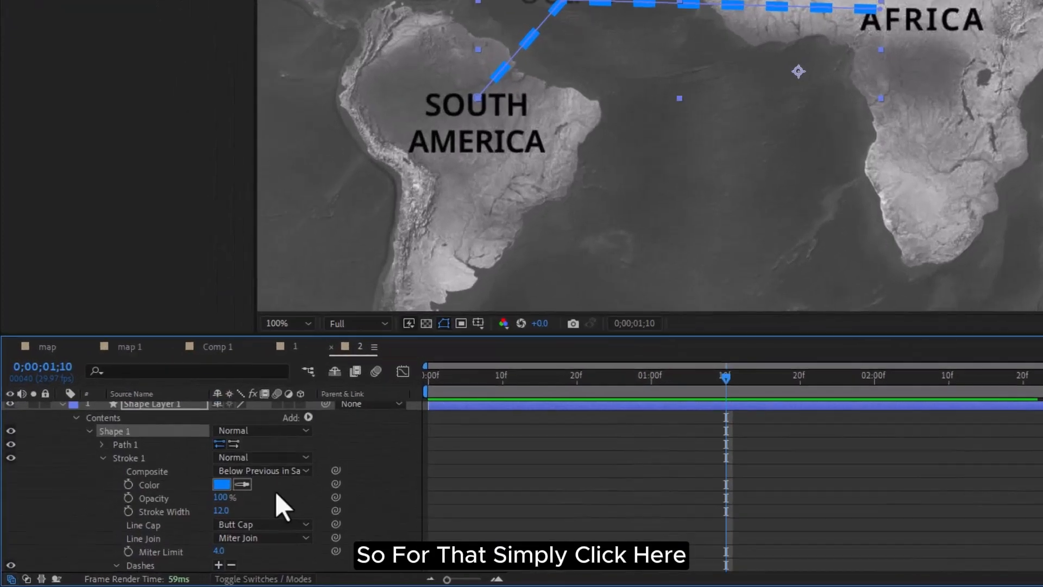
pyautogui.click(211, 470)
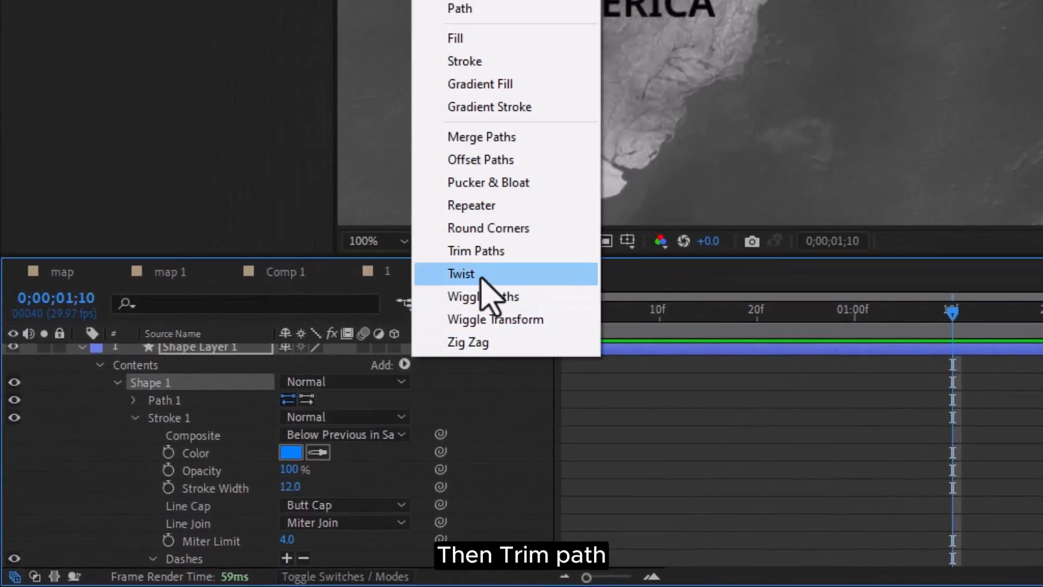
pyautogui.click(481, 251)
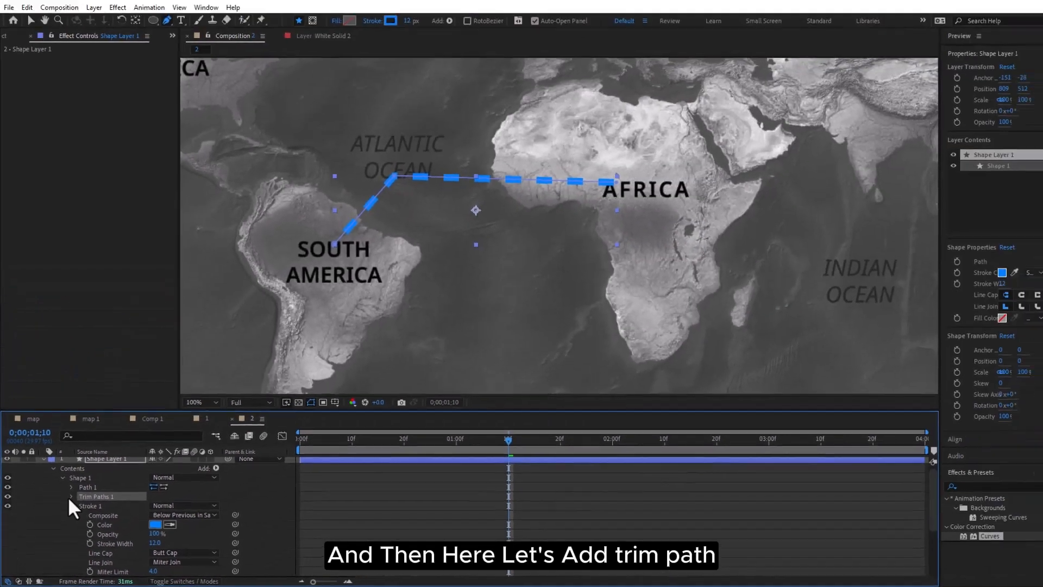
pyautogui.click(133, 417)
# Keyframe the Trim Paths End from 0% at the first frame to 100% at 0;00;03;29, and preview the route drawing on
pyautogui.moveTo(499, 441); pyautogui.dragTo(267, 497)
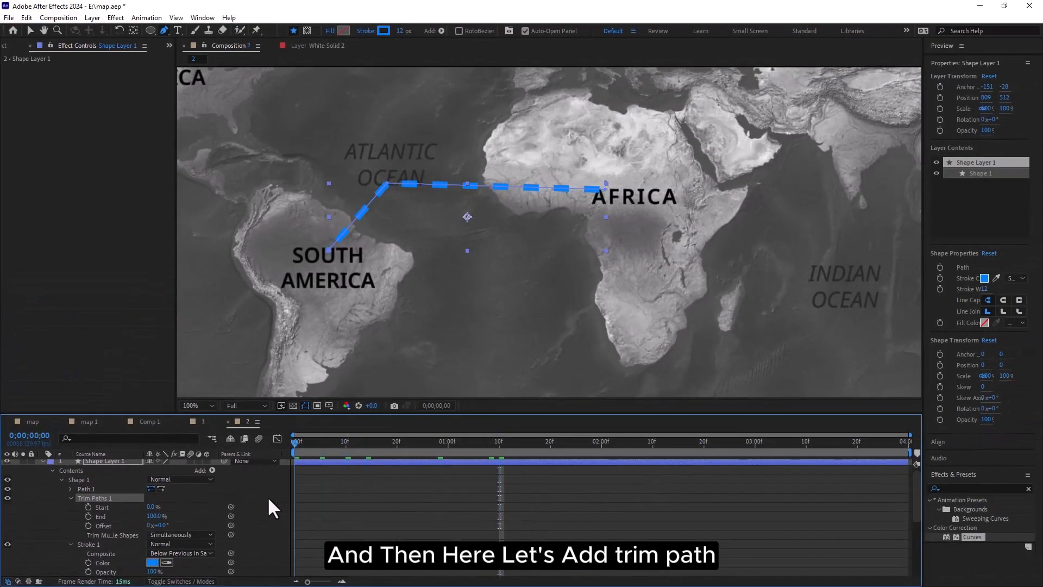
pyautogui.click(88, 516)
pyautogui.moveTo(156, 516); pyautogui.dragTo(97, 516)
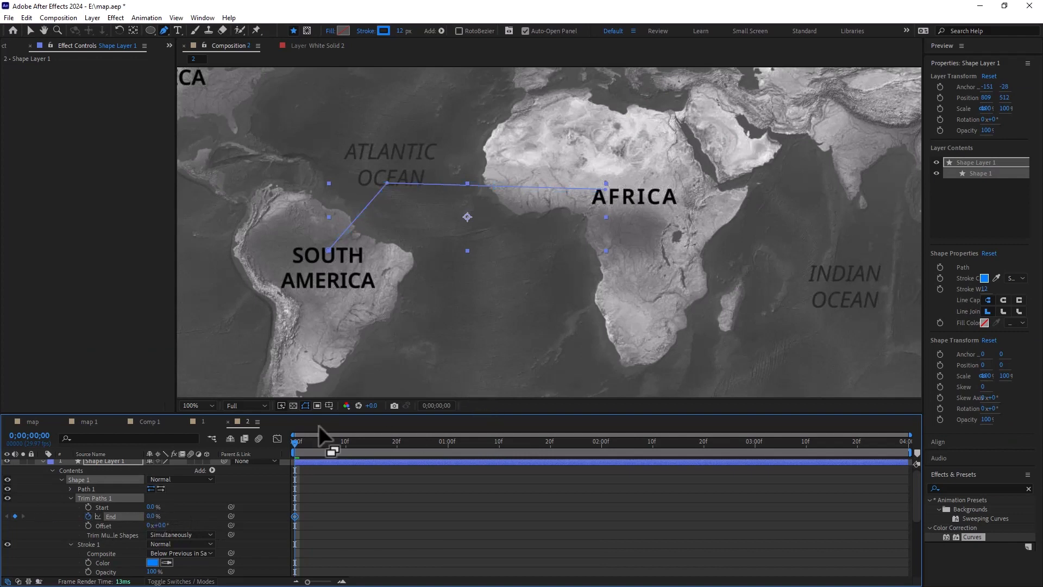
pyautogui.moveTo(293, 441); pyautogui.dragTo(982, 533)
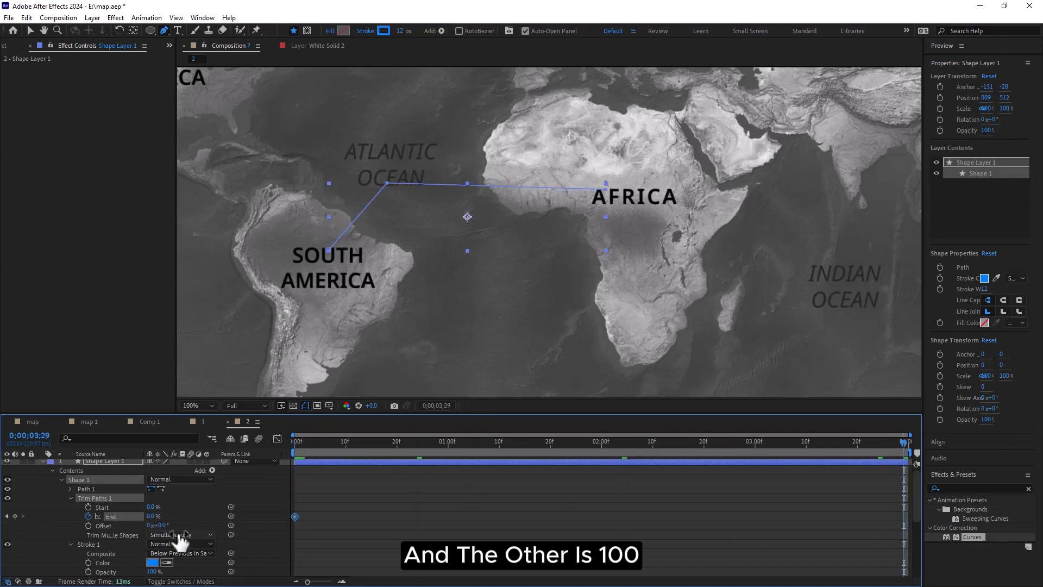
pyautogui.moveTo(152, 516); pyautogui.dragTo(814, 513)
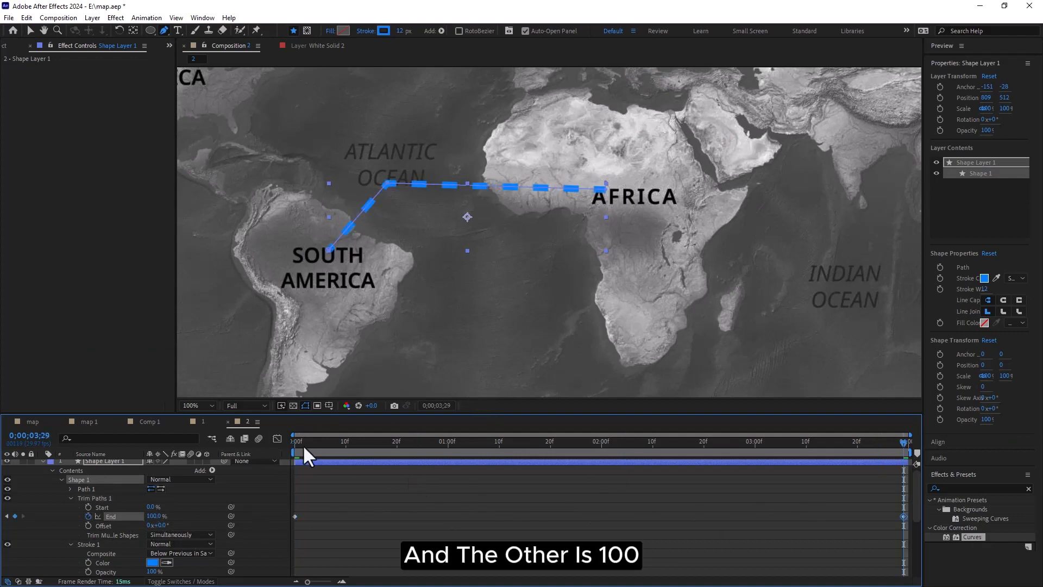
pyautogui.click(297, 441)
pyautogui.moveTo(298, 441); pyautogui.dragTo(253, 449)
pyautogui.press('space')
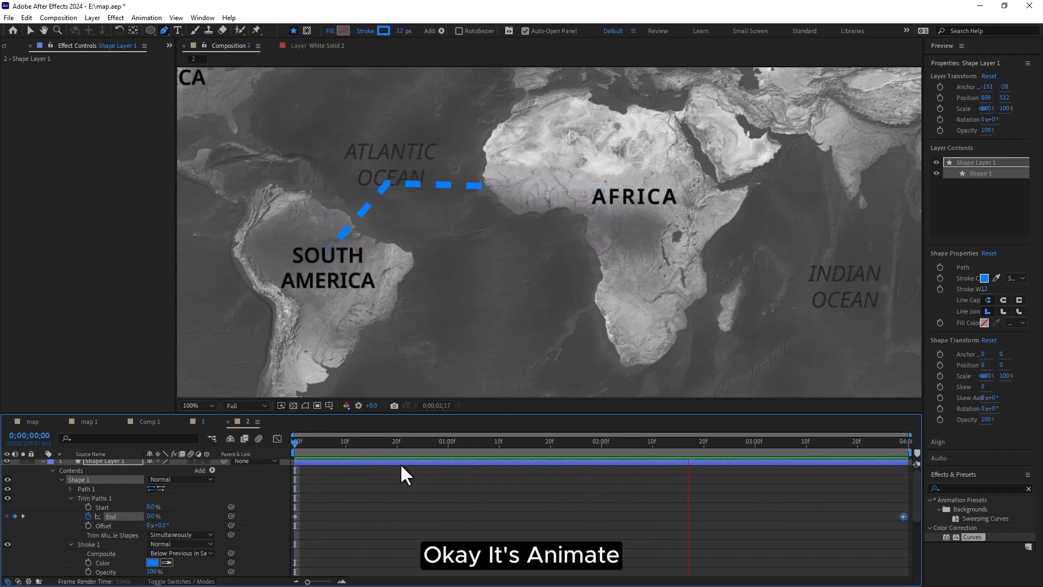
pyautogui.press('space')
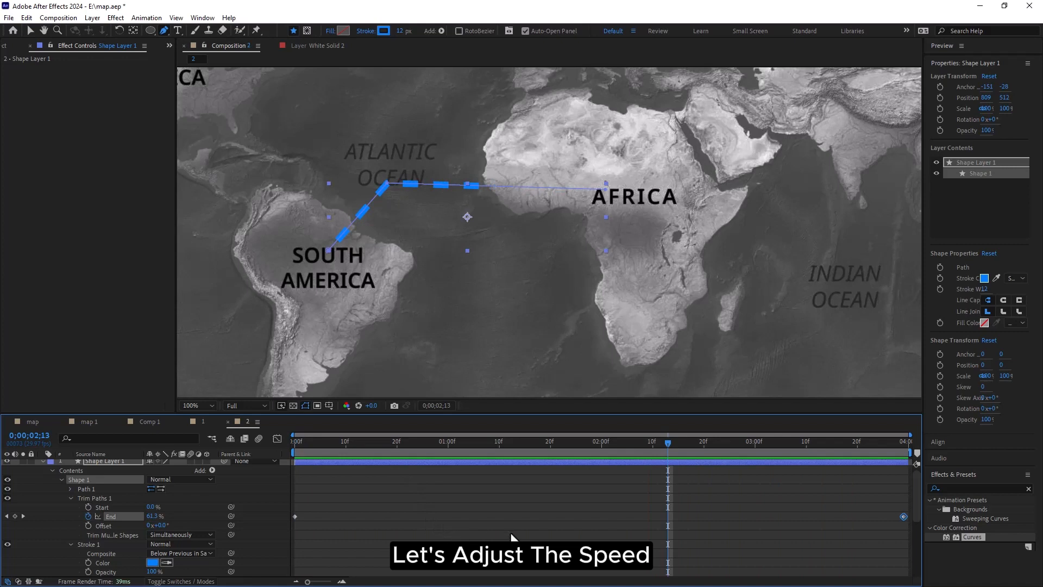
# Speed up the route animation by moving the 100% End keyframe to about frame 24, and return to the first frame
pyautogui.moveTo(904, 517); pyautogui.dragTo(581, 516)
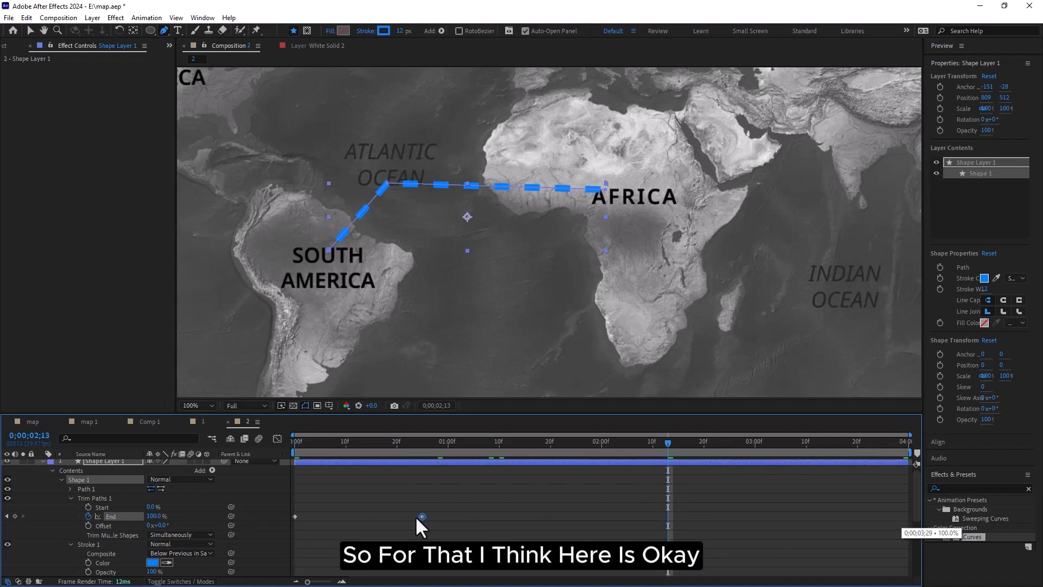
pyautogui.click(295, 440)
pyautogui.moveTo(351, 440); pyautogui.dragTo(288, 458)
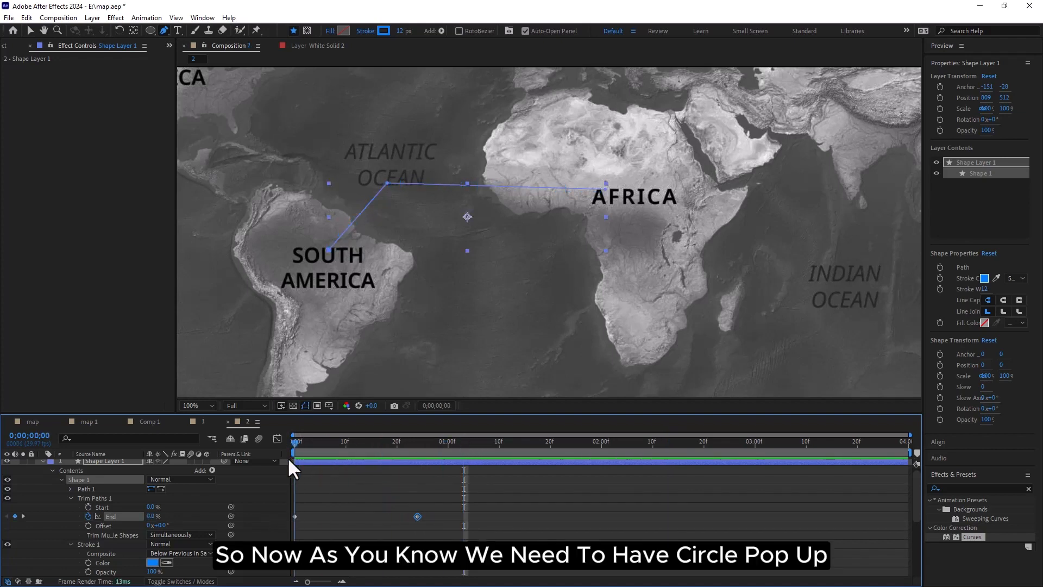
# With Shape Layer 1 collapsed and deselected, draw a small perfect circle over the South America label with the Ellipse tool
pyautogui.click(42, 461)
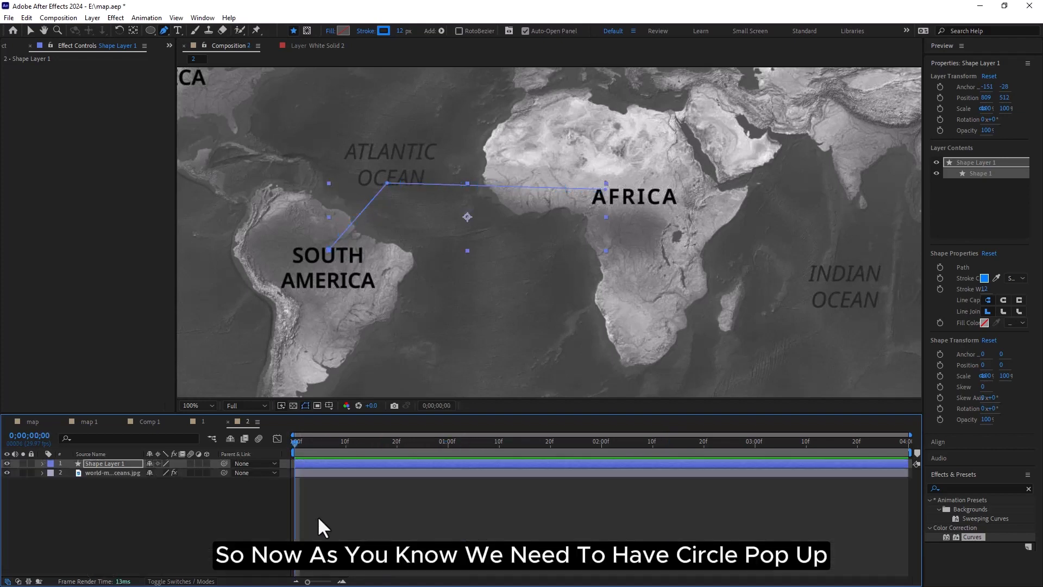
pyautogui.click(22, 537)
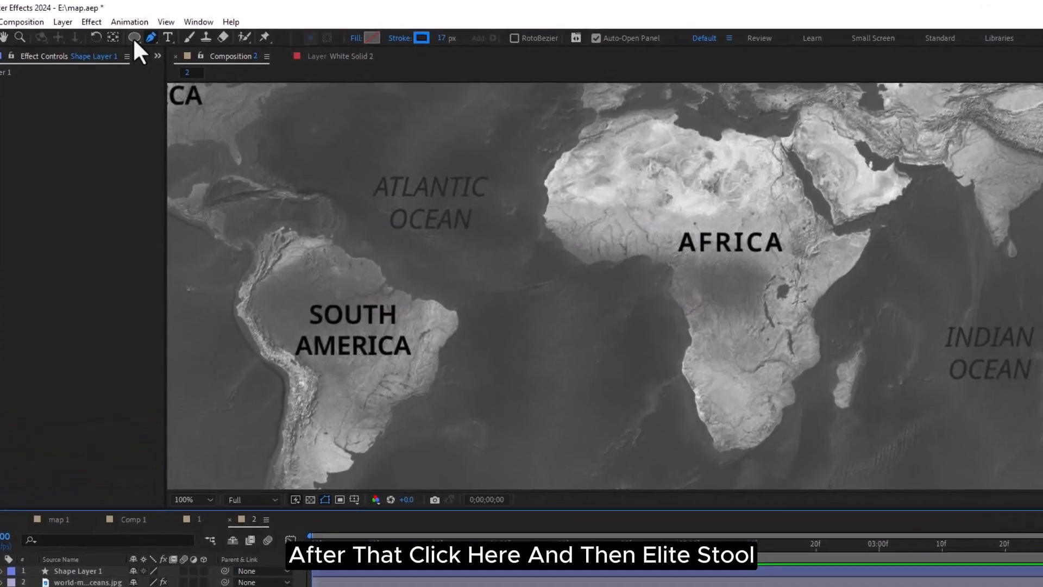
pyautogui.click(151, 31)
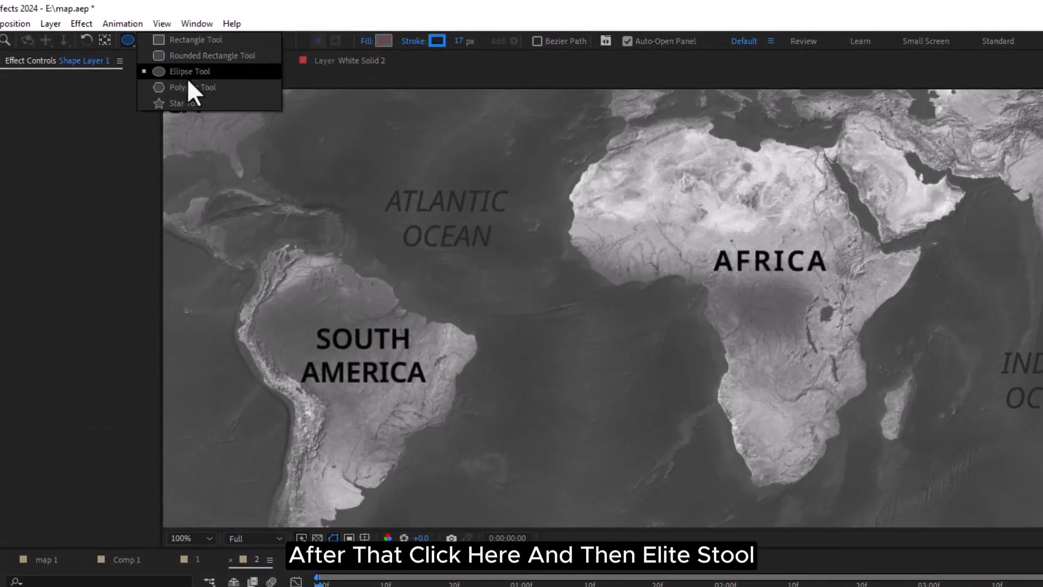
pyautogui.click(185, 72)
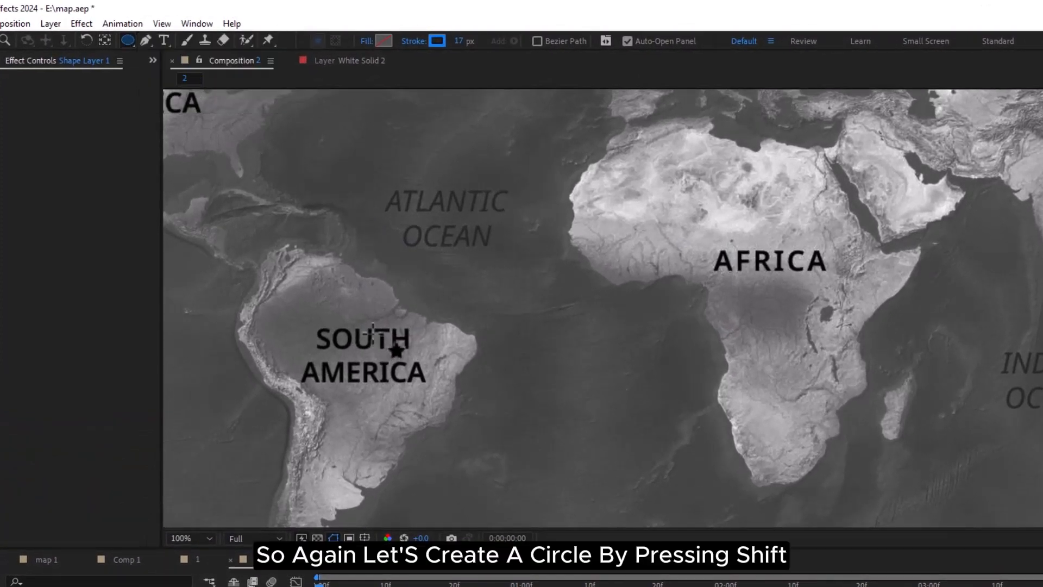
pyautogui.moveTo(352, 318); pyautogui.dragTo(386, 350)
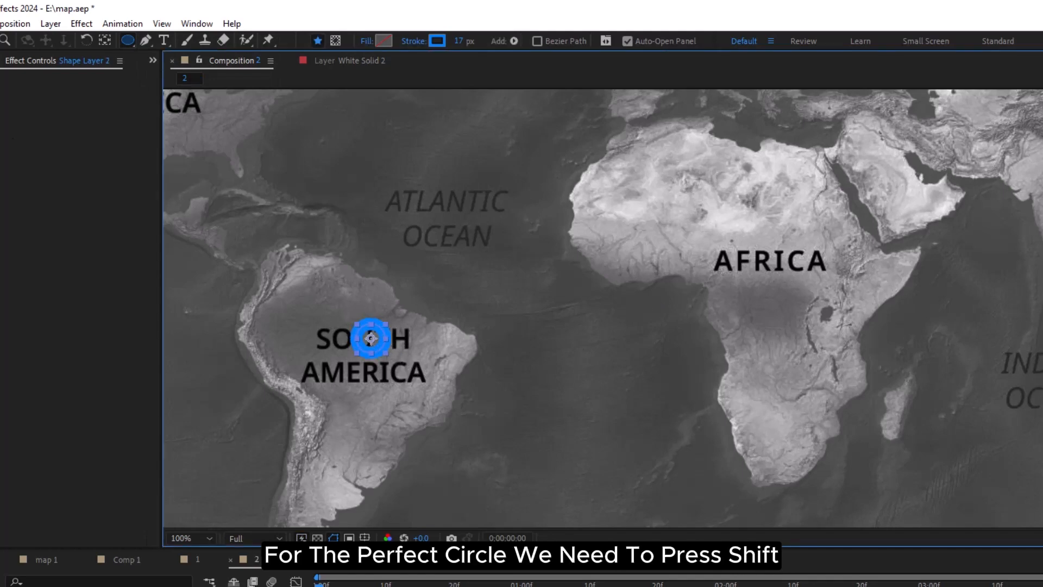
pyautogui.press('v')
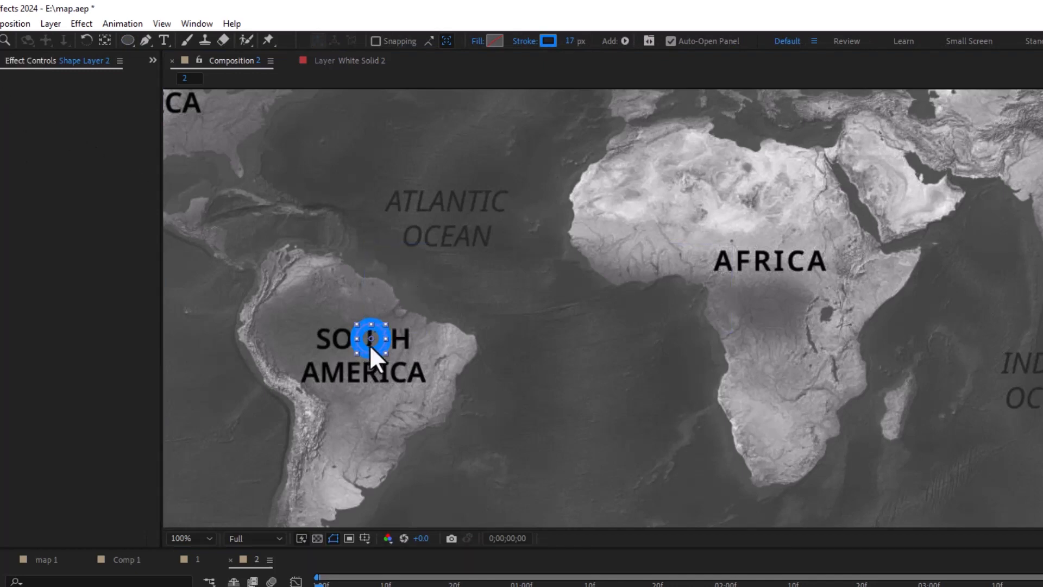
# Set the circle's fill color to white, ffffff
pyautogui.click(494, 41)
pyautogui.write('ffffff')
pyautogui.click(823, 274)
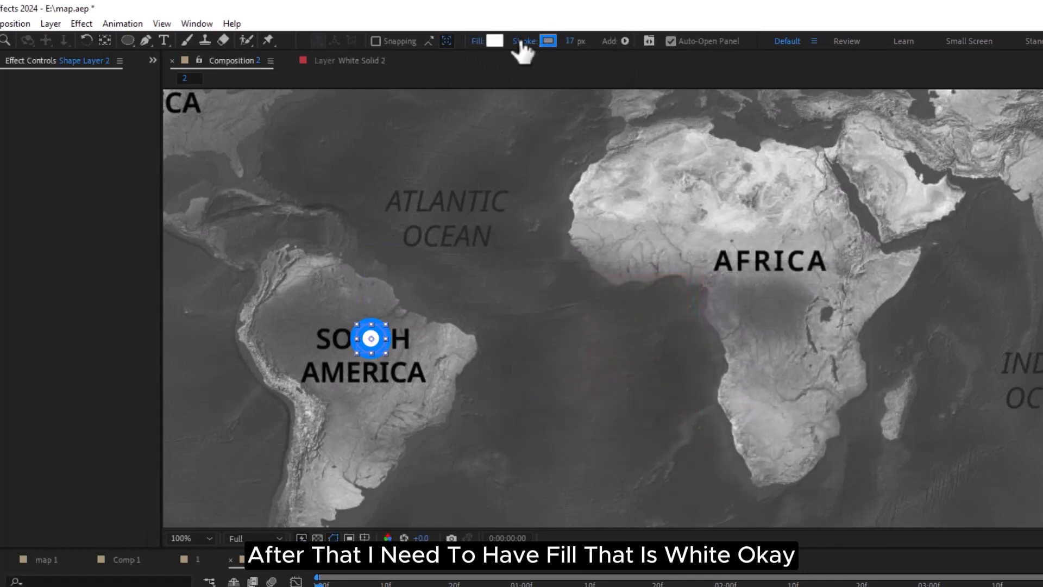
# Set the circle's stroke to None
pyautogui.click(525, 41)
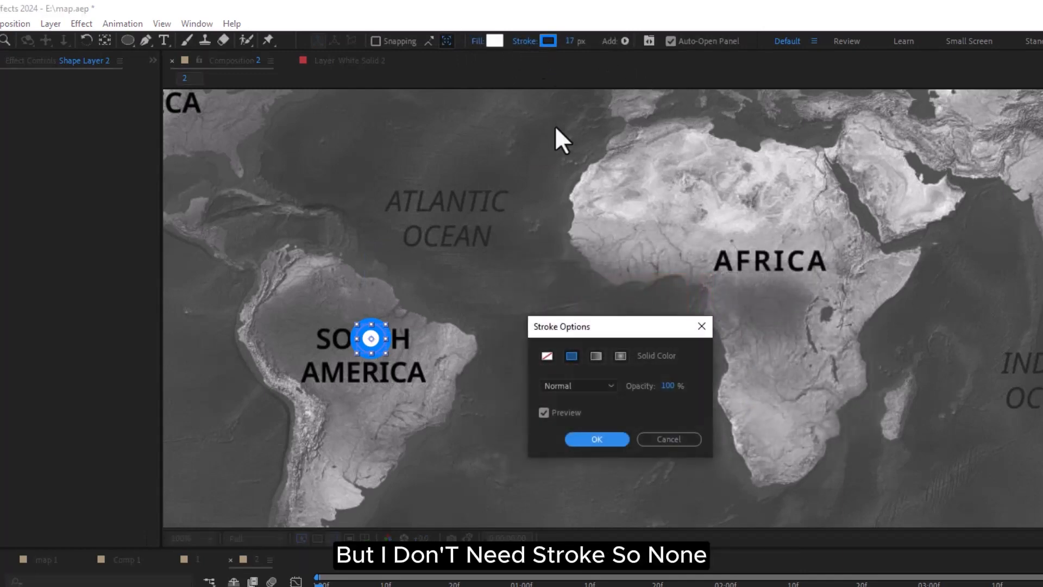
pyautogui.click(547, 357)
pyautogui.click(584, 440)
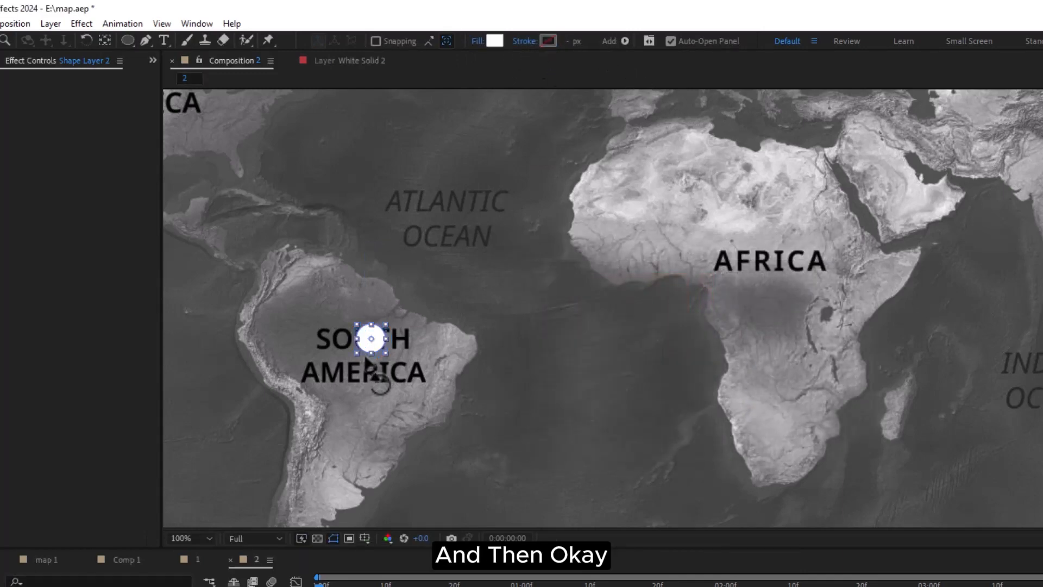
# Preview the route and move the white circle onto its starting point in South America, and return to the first frame
pyautogui.press('space')
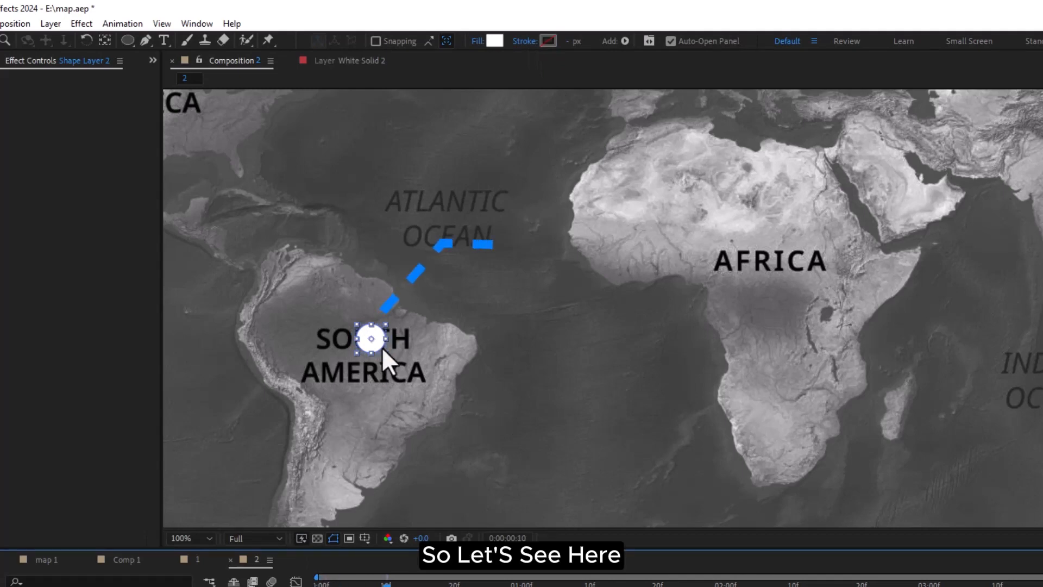
pyautogui.moveTo(372, 337)
pyautogui.mouseDown()
pyautogui.moveTo(328, 307)
pyautogui.moveTo(371, 332)
pyautogui.mouseUp()
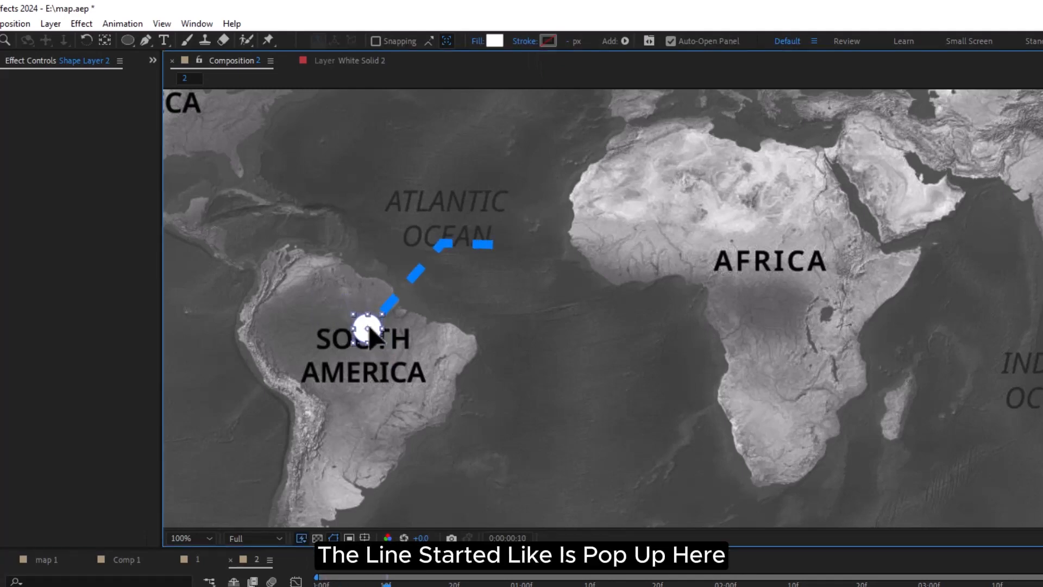
pyautogui.moveTo(386, 584); pyautogui.dragTo(274, 586)
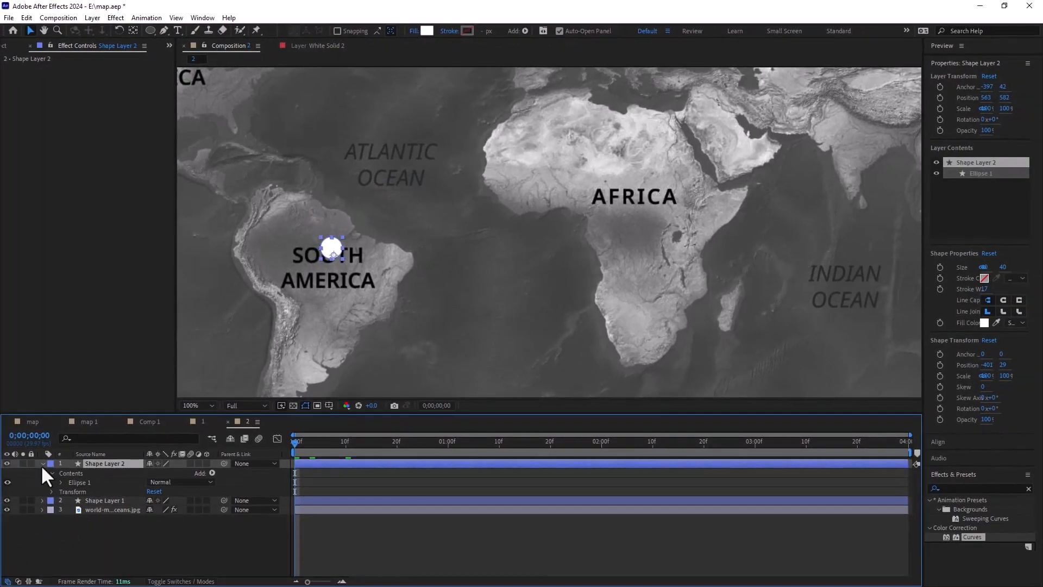
# Collapse Shape Layer 2 and center its anchor point on the circle
pyautogui.click(7, 556)
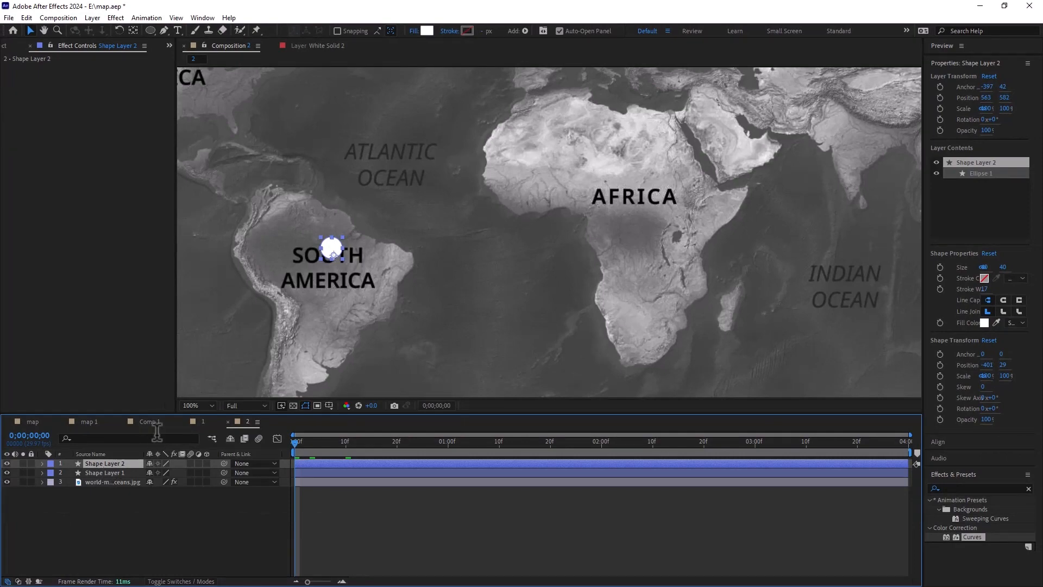
pyautogui.press('.')
pyautogui.press(',')
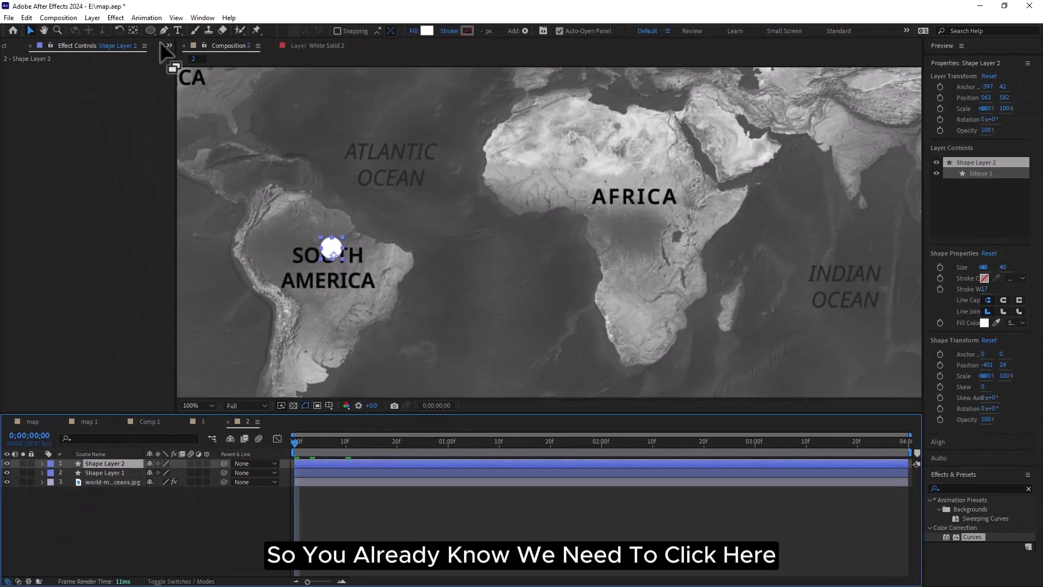
pyautogui.keyDown('ctrl'); pyautogui.doubleClick(133, 30); pyautogui.keyUp('ctrl')
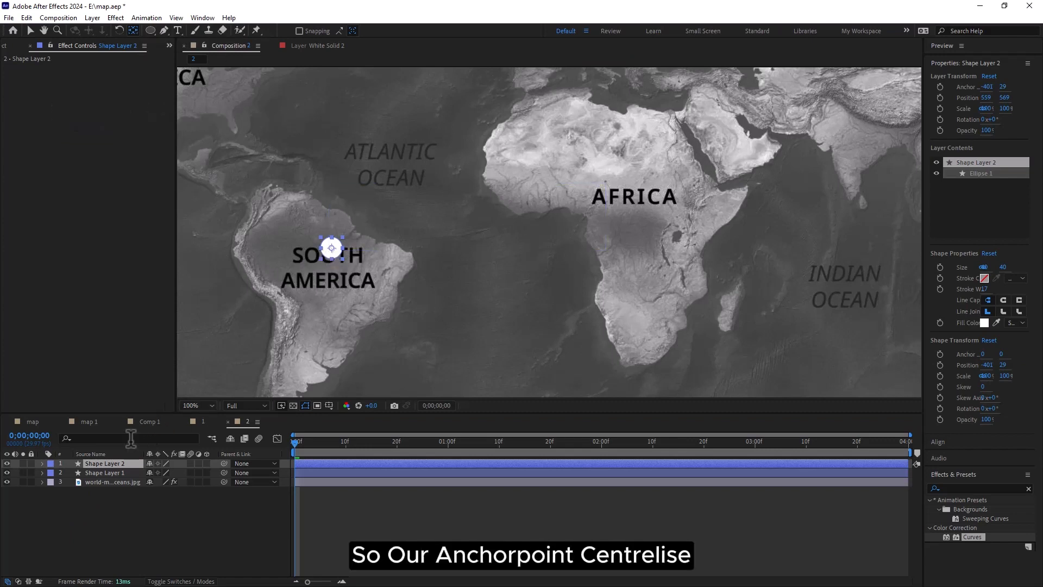
# Keyframe Shape Layer 2's Scale from 0% at the first frame to 100% at 0;00;00;03, and preview the pop-up
pyautogui.click(115, 461)
pyautogui.press('s')
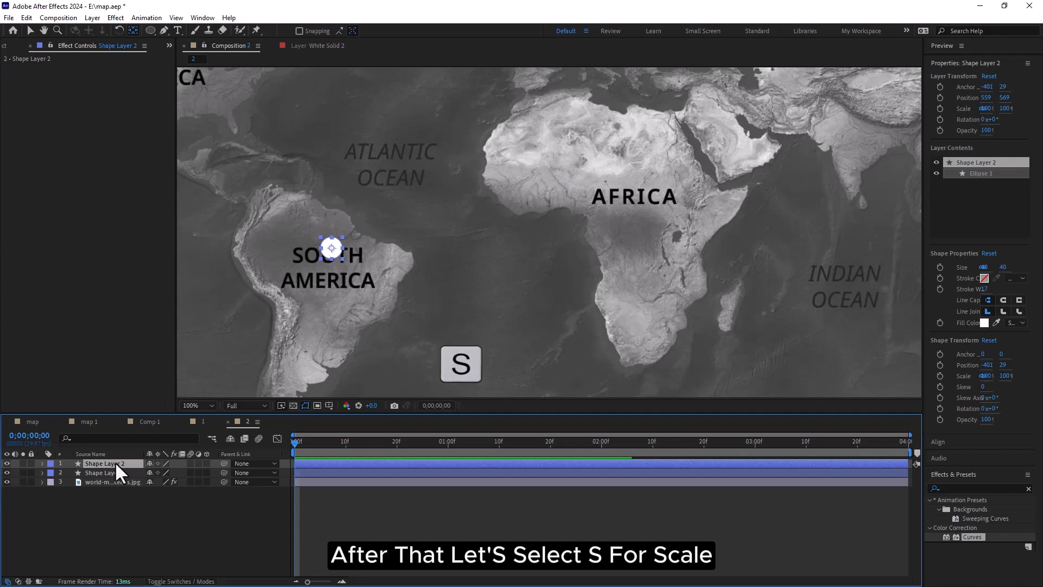
pyautogui.press('s')
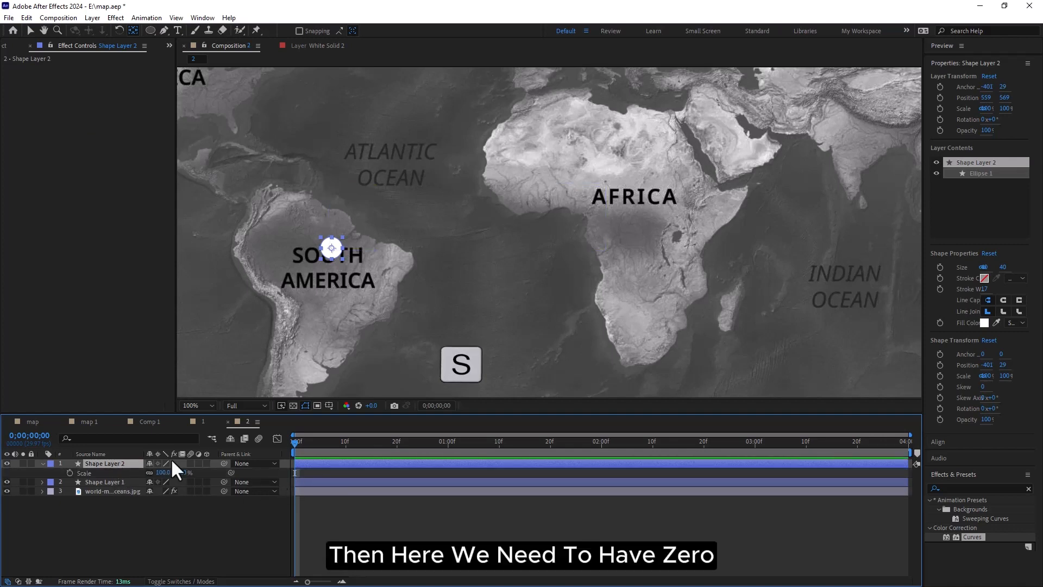
pyautogui.moveTo(165, 473); pyautogui.dragTo(111, 473)
pyautogui.click(70, 472)
pyautogui.moveTo(291, 442); pyautogui.dragTo(310, 444)
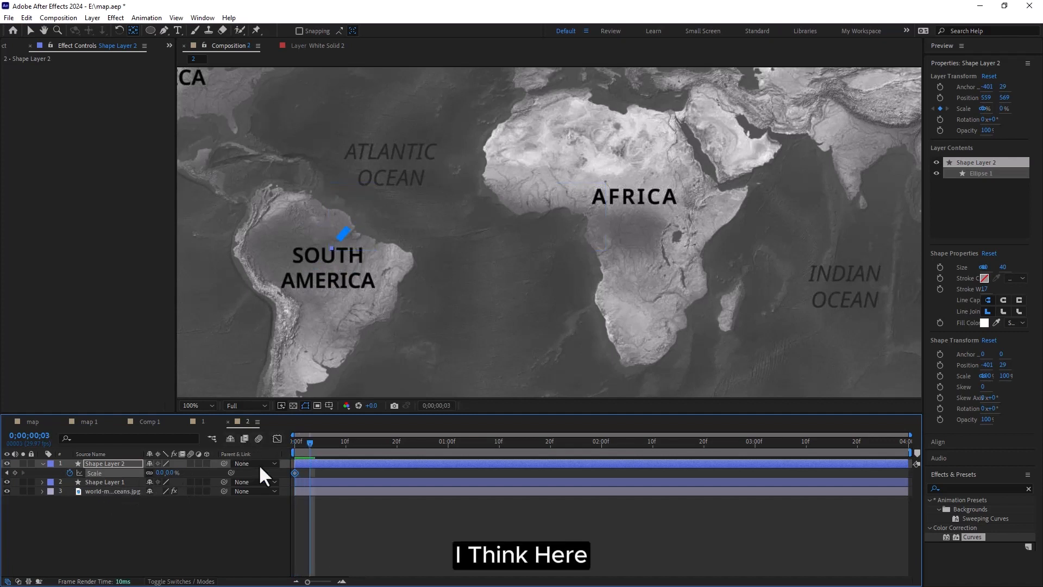
pyautogui.click(160, 472)
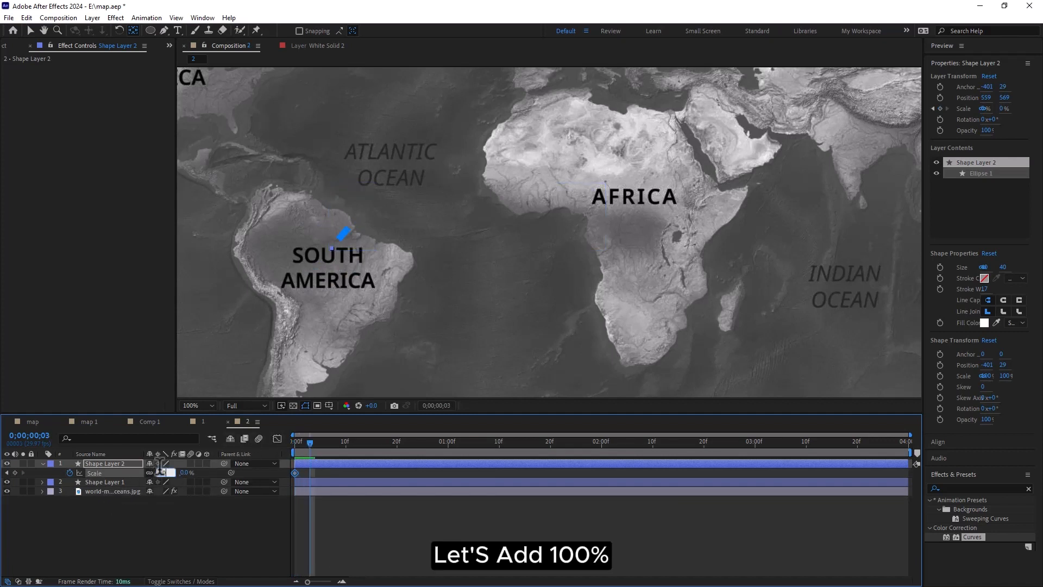
pyautogui.write('100')
pyautogui.press('Return')
pyautogui.moveTo(309, 442); pyautogui.dragTo(278, 450)
pyautogui.press('space')
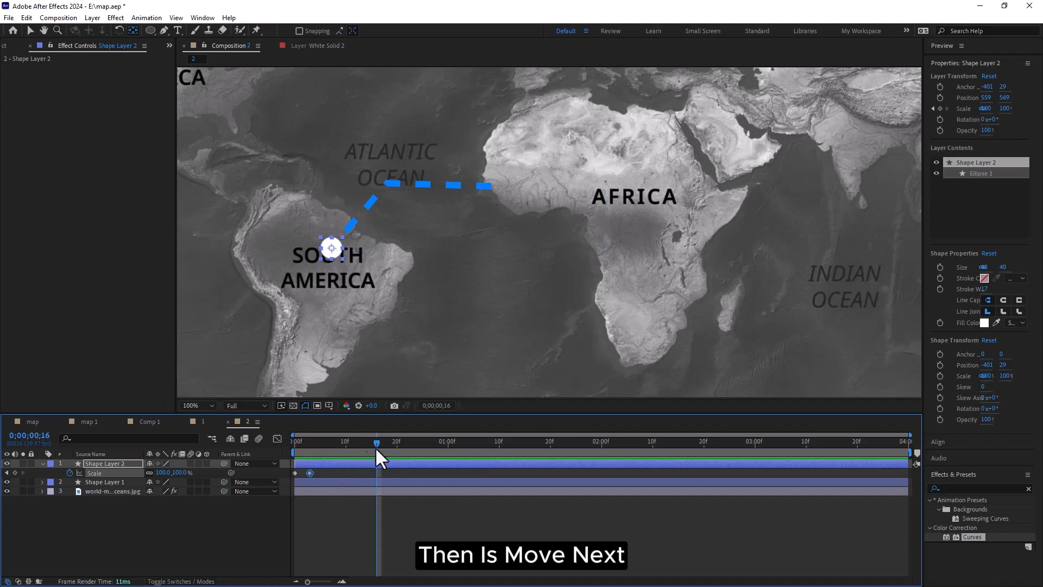
# Apply Easy Ease to both Scale keyframes of Shape Layer 2 and preview the eased pop-up
pyautogui.moveTo(376, 444); pyautogui.dragTo(281, 471)
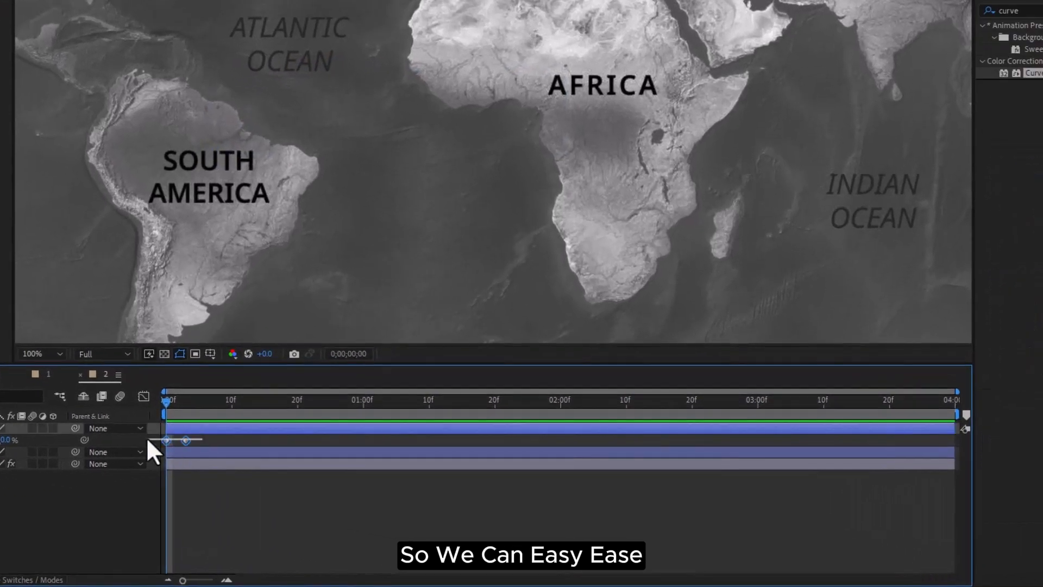
pyautogui.moveTo(145, 437); pyautogui.dragTo(146, 437)
pyautogui.rightClick(185, 440)
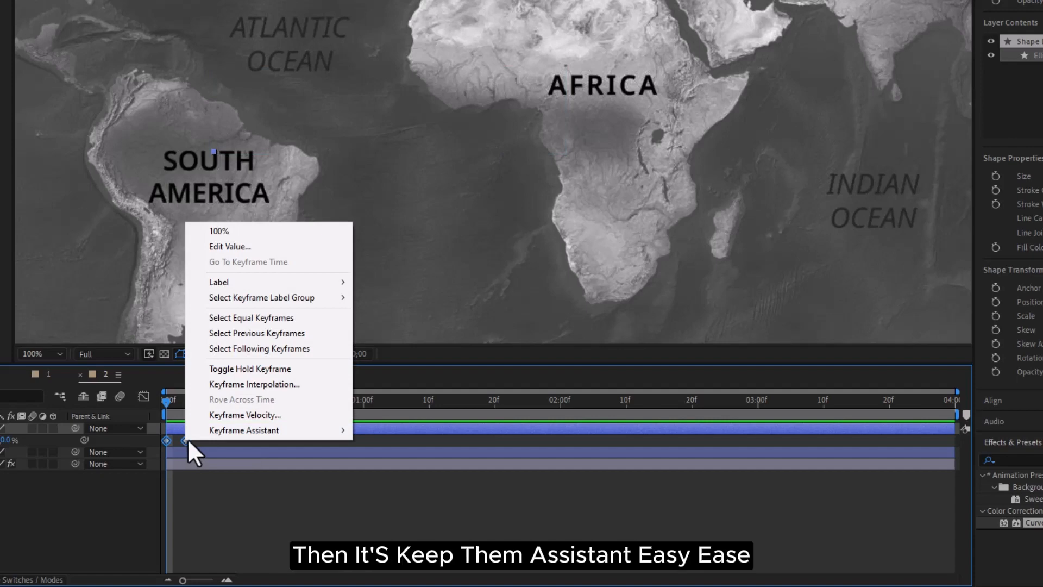
pyautogui.moveTo(264, 430)
pyautogui.click(410, 474)
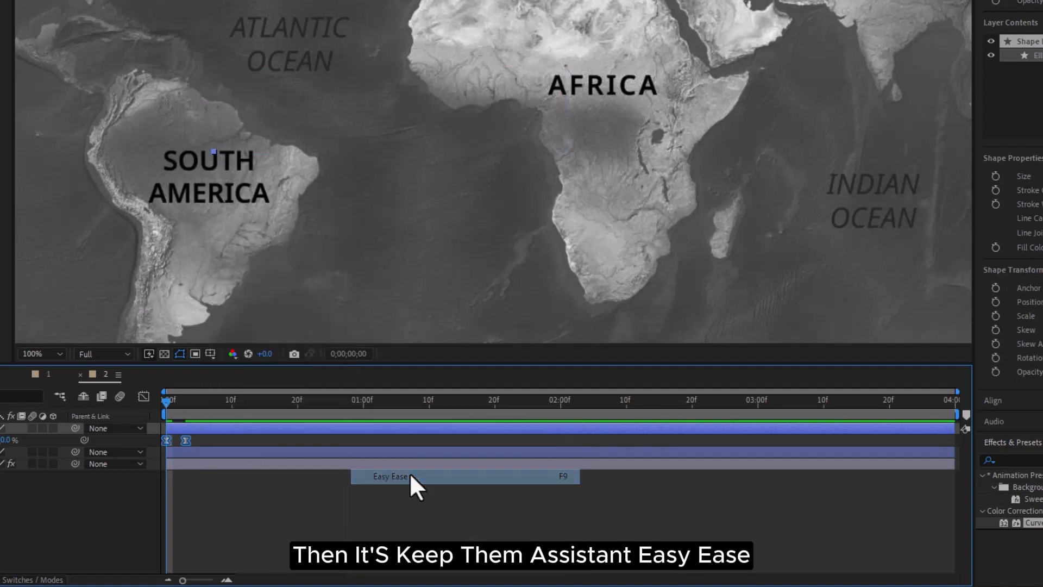
pyautogui.press('space')
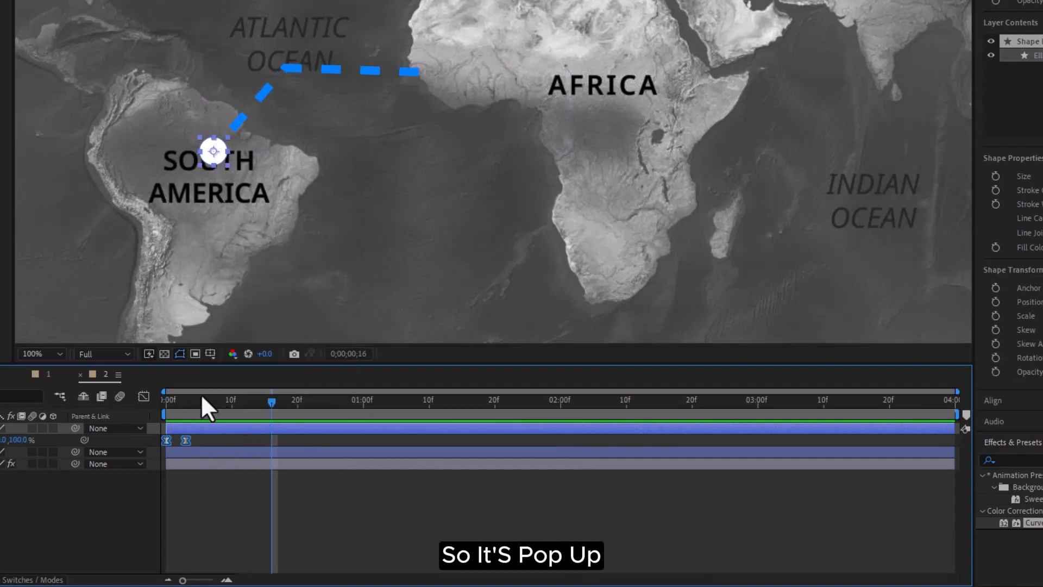
# At frame 7, duplicate Shape Layer 2 and shift the copy's Scale keyframes to start at frame 6
pyautogui.moveTo(273, 404); pyautogui.dragTo(227, 435)
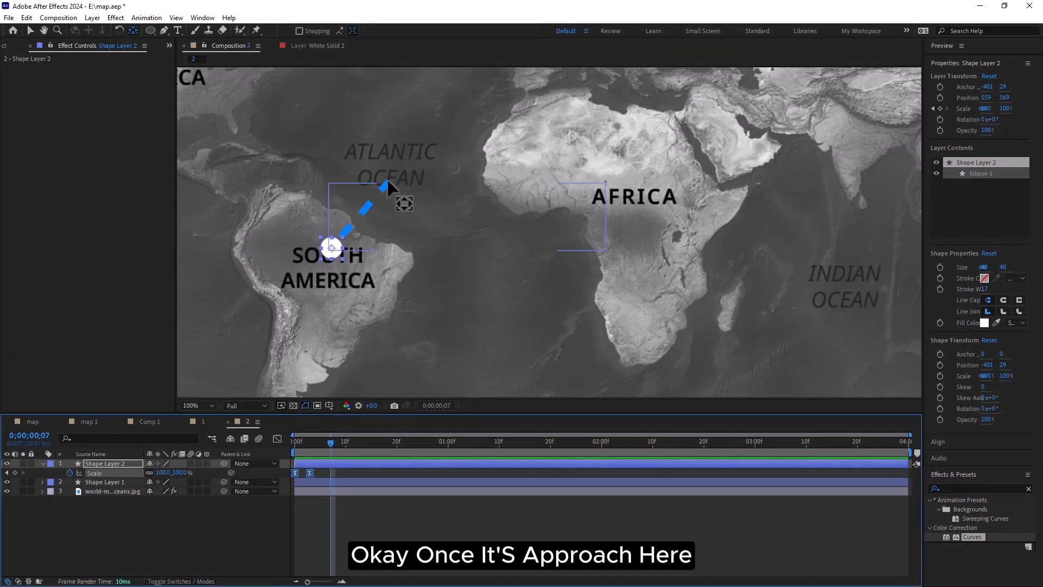
pyautogui.click(28, 30)
pyautogui.click(106, 465)
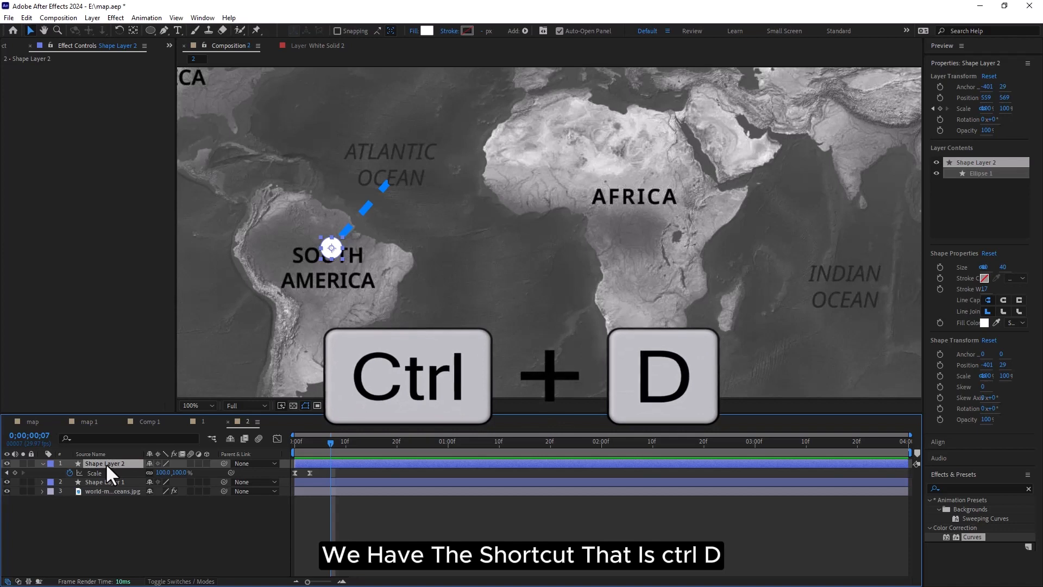
pyautogui.hotkey('ctrl', 'd')
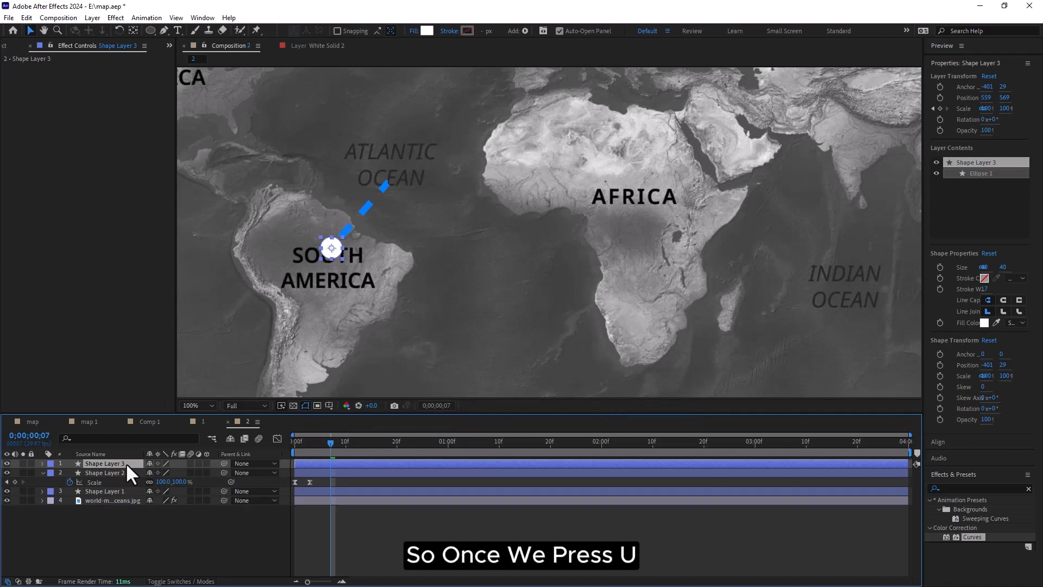
pyautogui.press('u')
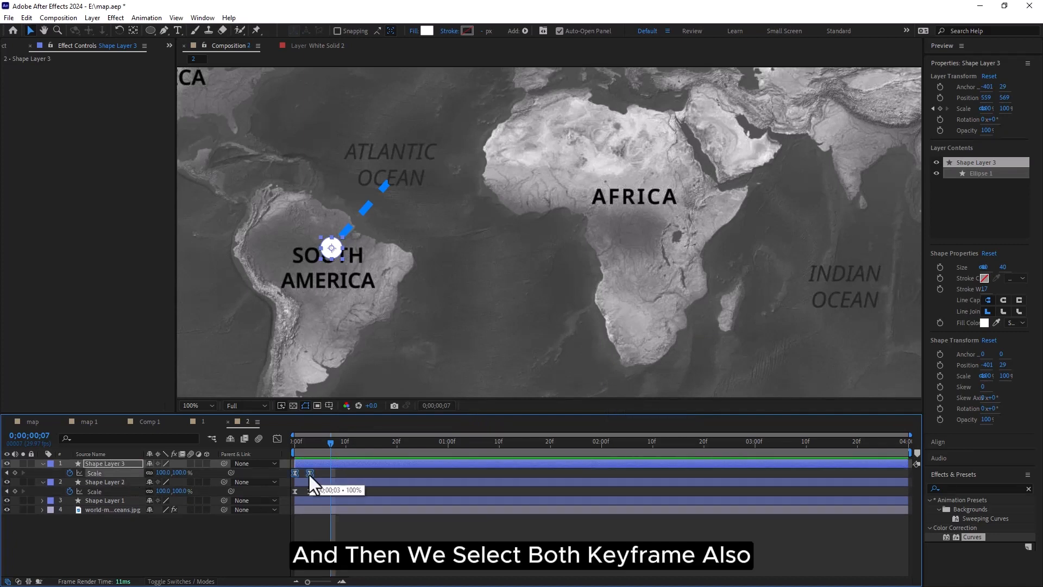
pyautogui.moveTo(308, 475); pyautogui.dragTo(336, 477)
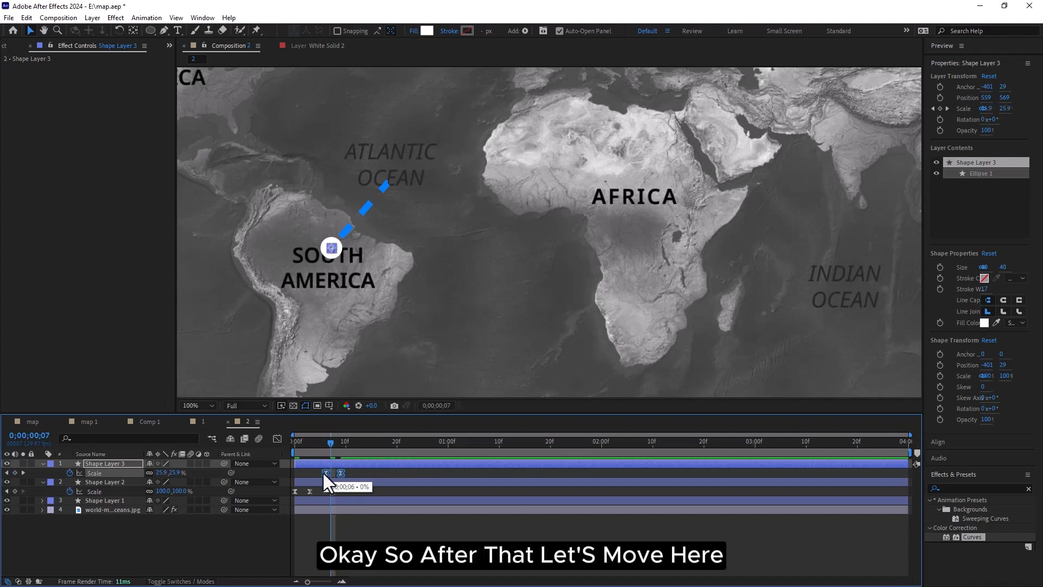
# Move the duplicated circle to the route's bend in the Atlantic Ocean and adjust its position after a preview
pyautogui.moveTo(338, 251)
pyautogui.mouseDown()
pyautogui.moveTo(358, 207)
pyautogui.moveTo(393, 179)
pyautogui.mouseUp()
pyautogui.moveTo(331, 443); pyautogui.dragTo(341, 442)
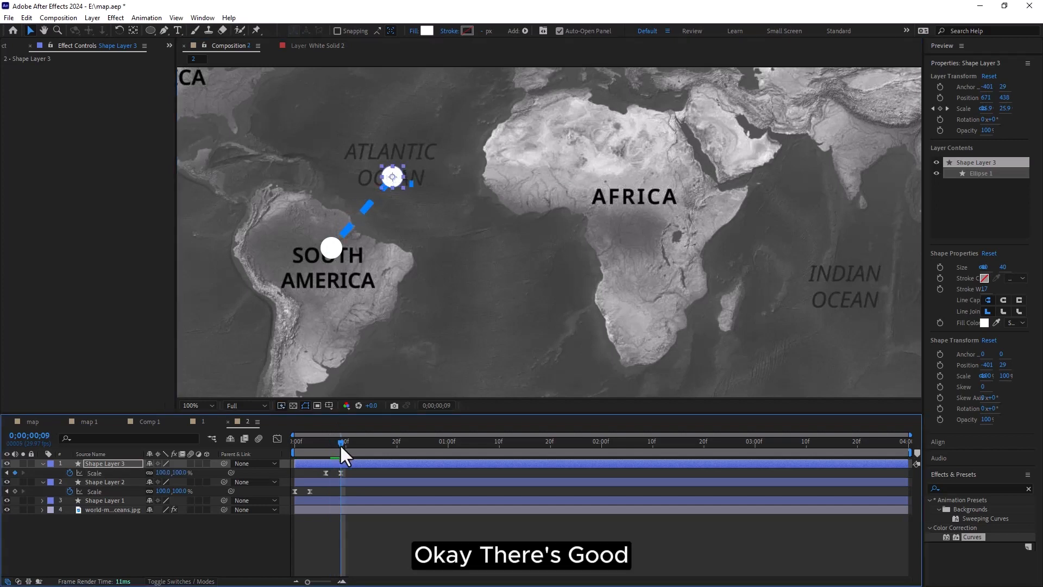
pyautogui.click(311, 443)
pyautogui.press('space')
pyautogui.click(396, 171)
pyautogui.moveTo(396, 170); pyautogui.dragTo(395, 175)
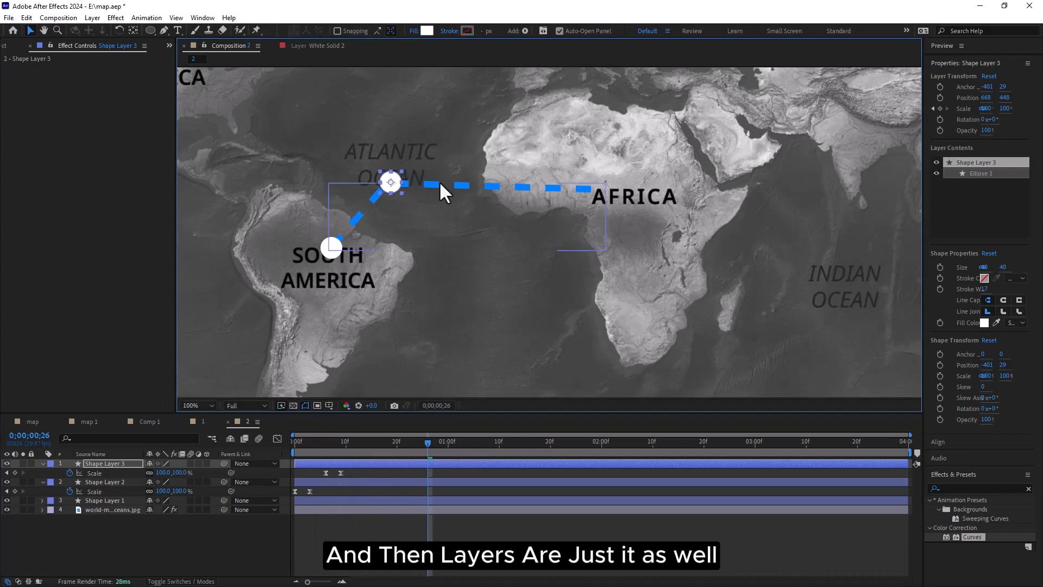
# Preview from the start, nudge the Atlantic circle down onto the dashed line's corner, and replay the animation
pyautogui.press(',')
pyautogui.moveTo(427, 443); pyautogui.dragTo(305, 444)
pyautogui.press('space')
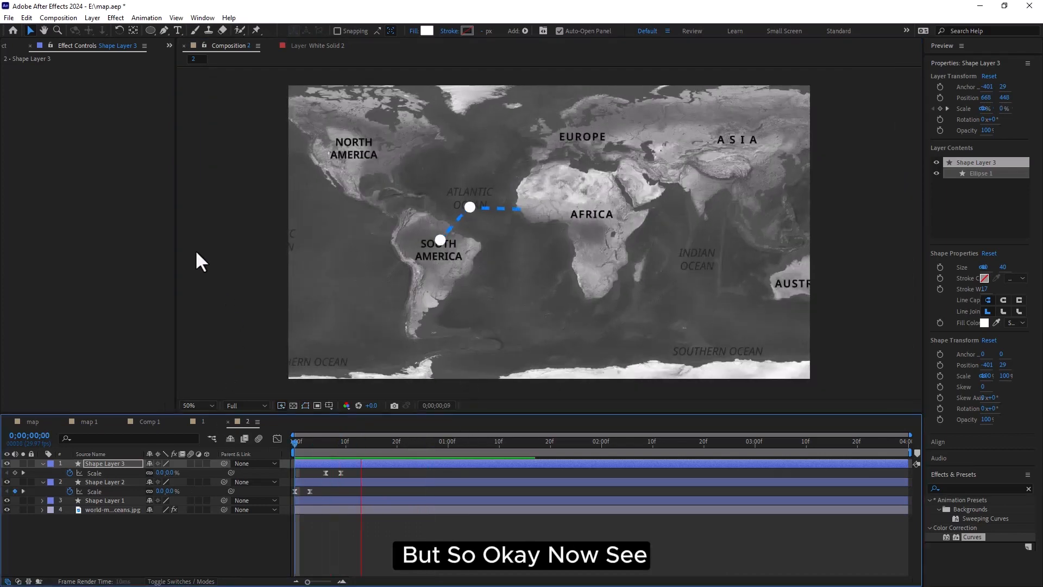
pyautogui.press('space')
pyautogui.moveTo(412, 446); pyautogui.dragTo(338, 461)
pyautogui.click(470, 201)
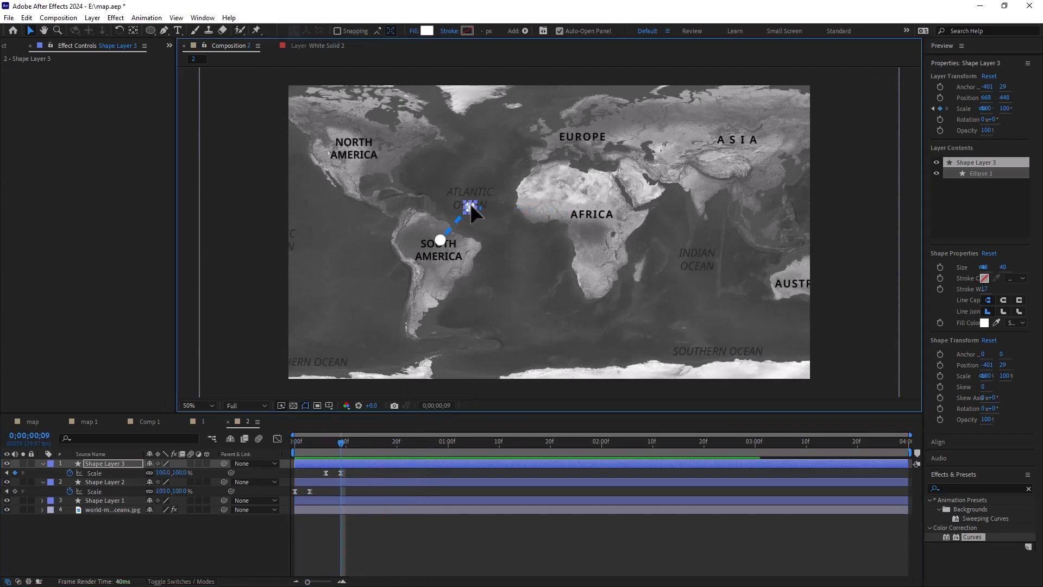
pyautogui.scroll(2, 497, 212)
pyautogui.moveTo(394, 187); pyautogui.dragTo(393, 184)
pyautogui.moveTo(338, 445); pyautogui.dragTo(286, 435)
pyautogui.press('space')
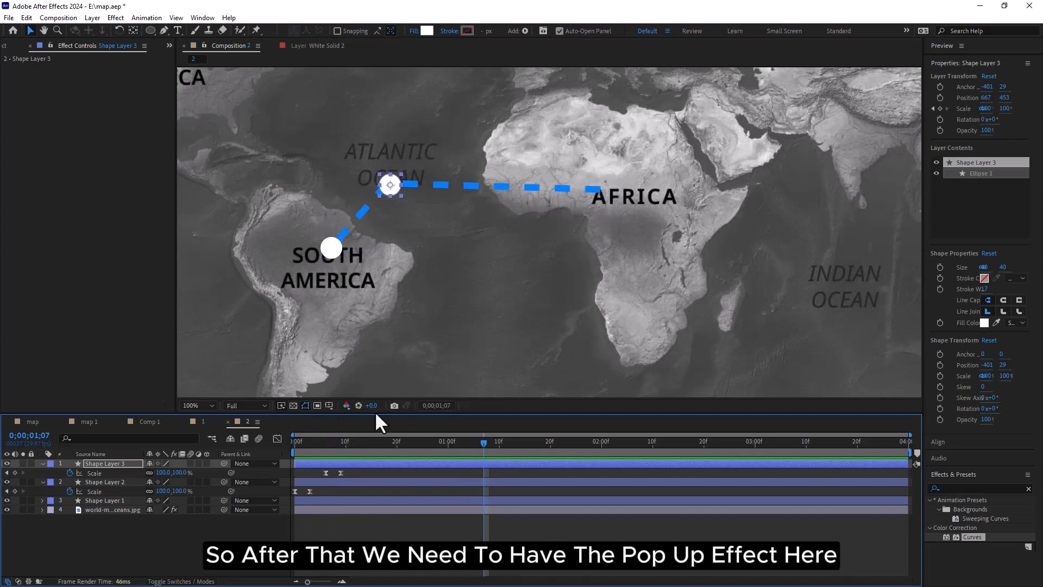
# Duplicate Shape Layer 3 and shift the copy's Scale keyframes to around the 1-second mark
pyautogui.click(453, 442)
pyautogui.click(107, 464)
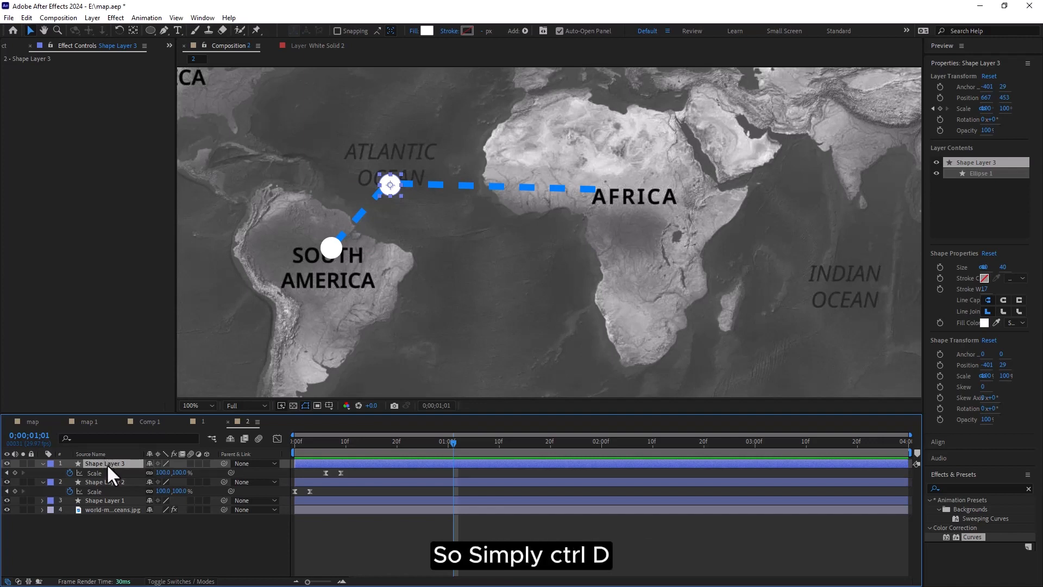
pyautogui.hotkey('ctrl', 'd')
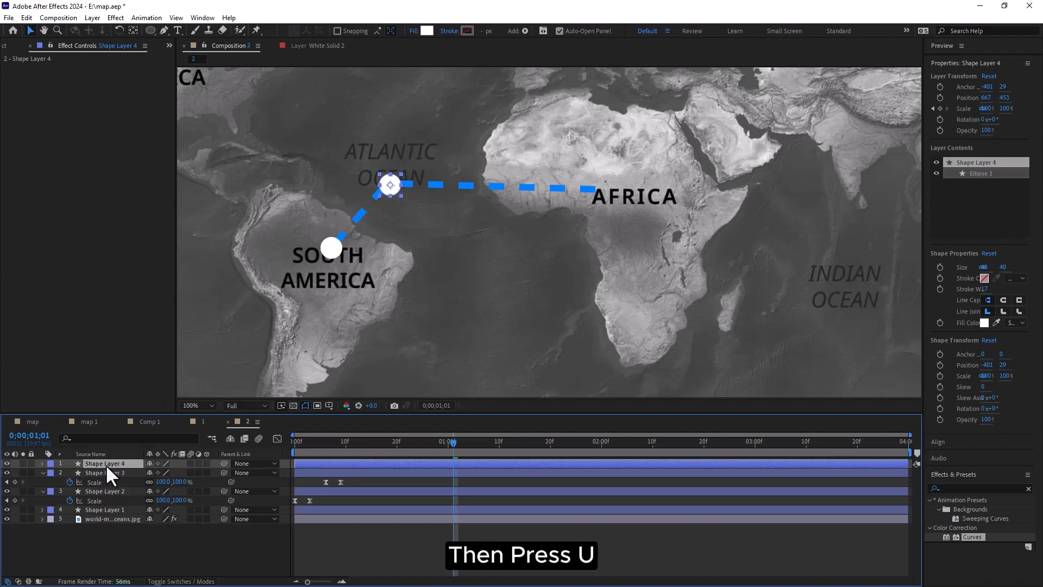
pyautogui.press('u')
pyautogui.moveTo(356, 477); pyautogui.dragTo(458, 445)
# Move the Shape Layer 4 circle to the end of the route beside the Africa label
pyautogui.moveTo(393, 188); pyautogui.dragTo(595, 185)
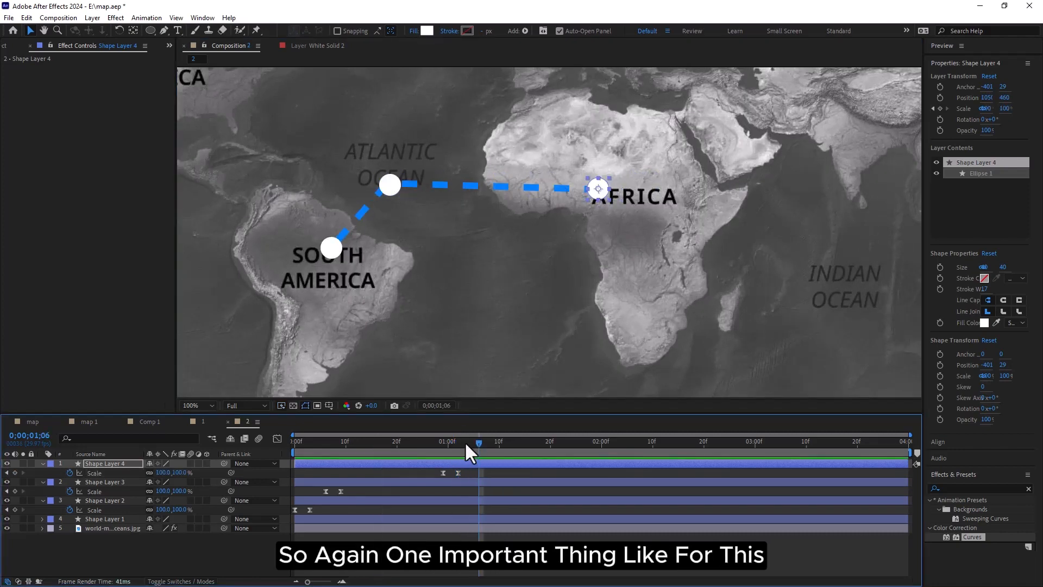
pyautogui.click(464, 442)
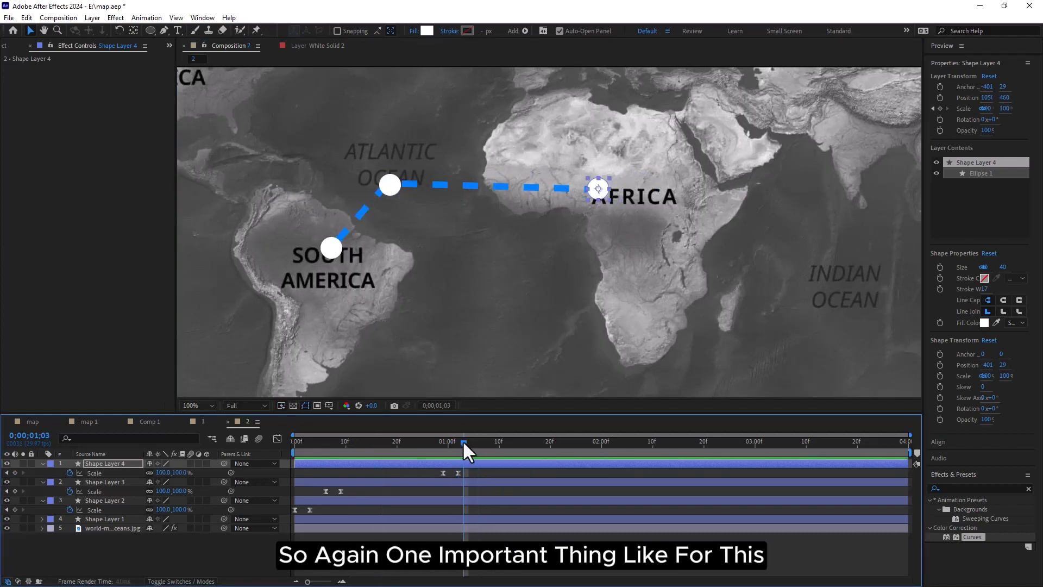
# Apply Easy Ease to the Trim Paths End keyframes of Shape Layer 1 and return to the first frame
pyautogui.click(102, 519)
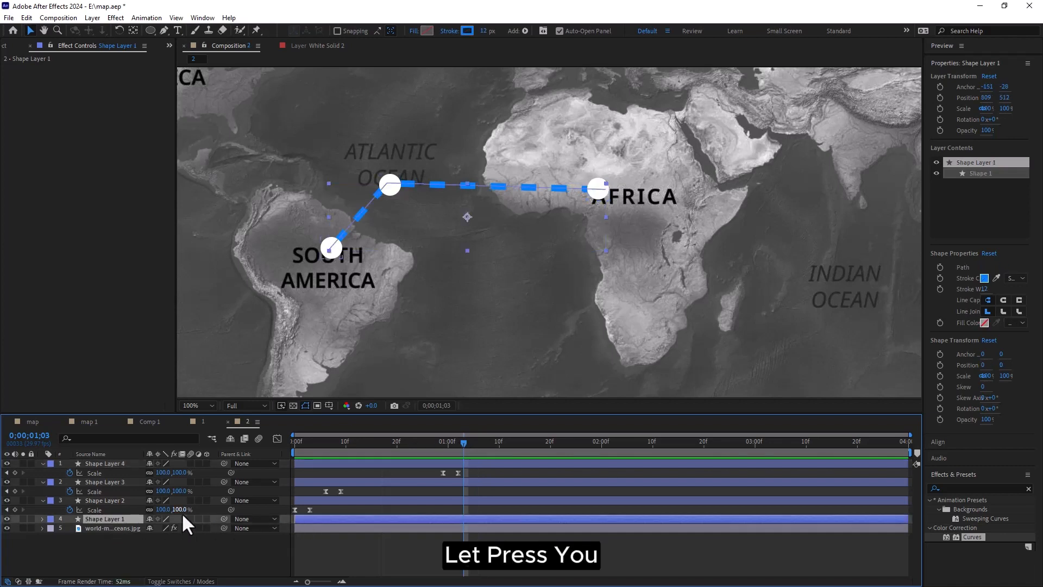
pyautogui.press('u')
pyautogui.moveTo(435, 532); pyautogui.dragTo(262, 529)
pyautogui.rightClick(417, 529)
pyautogui.moveTo(583, 508)
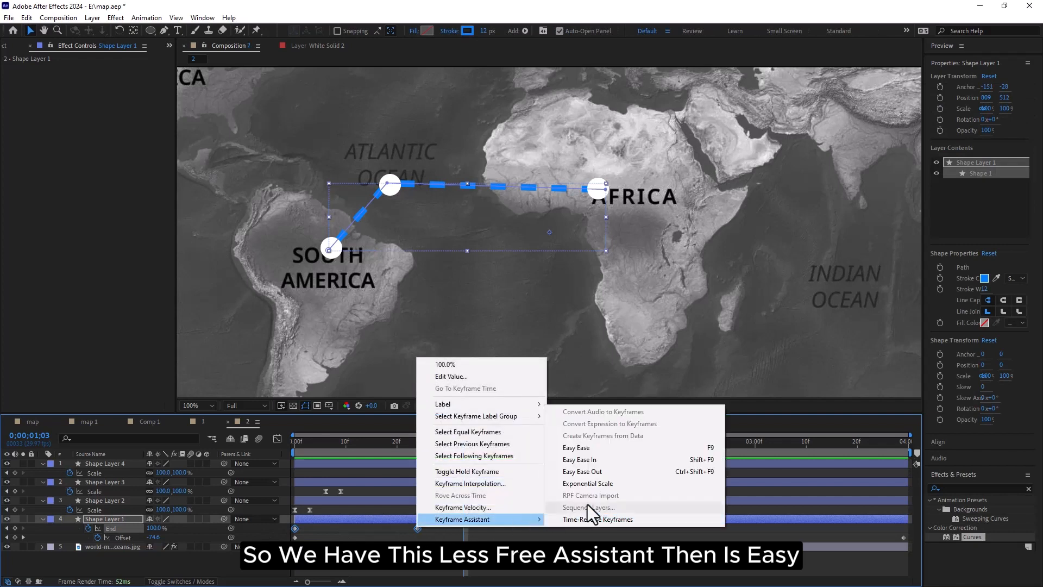
pyautogui.click(594, 445)
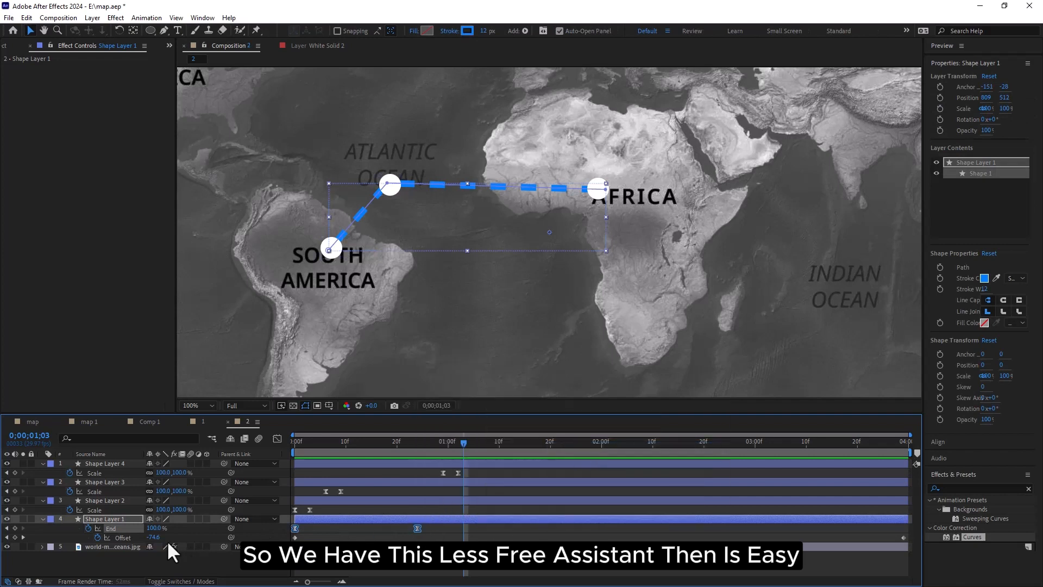
pyautogui.moveTo(461, 445); pyautogui.dragTo(285, 467)
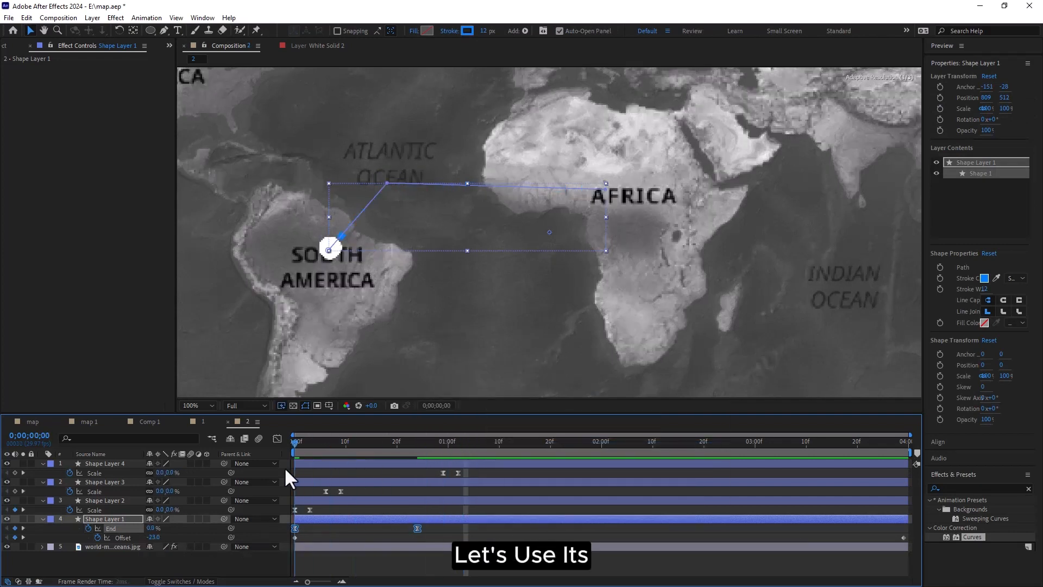
# Reshape the speed graph of Shape Layer 1's Trim Paths End keyframes by extending the first keyframe's influence, and preview the route
pyautogui.press('space')
pyautogui.press('space')
pyautogui.moveTo(431, 535); pyautogui.dragTo(276, 527)
pyautogui.moveTo(441, 529); pyautogui.dragTo(289, 526)
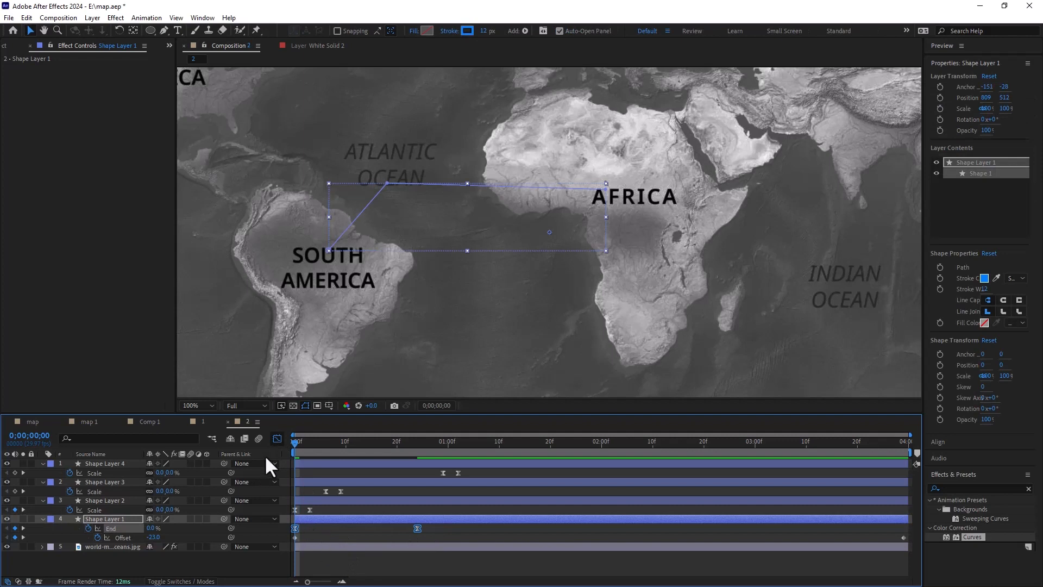
pyautogui.click(276, 440)
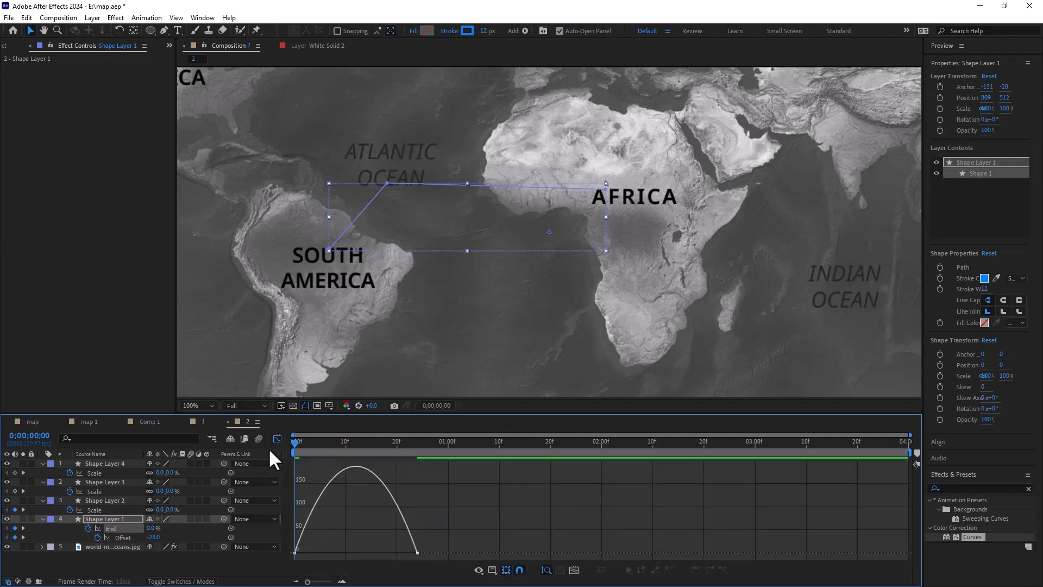
pyautogui.click(295, 553)
pyautogui.moveTo(315, 553); pyautogui.dragTo(359, 553)
pyautogui.press('space')
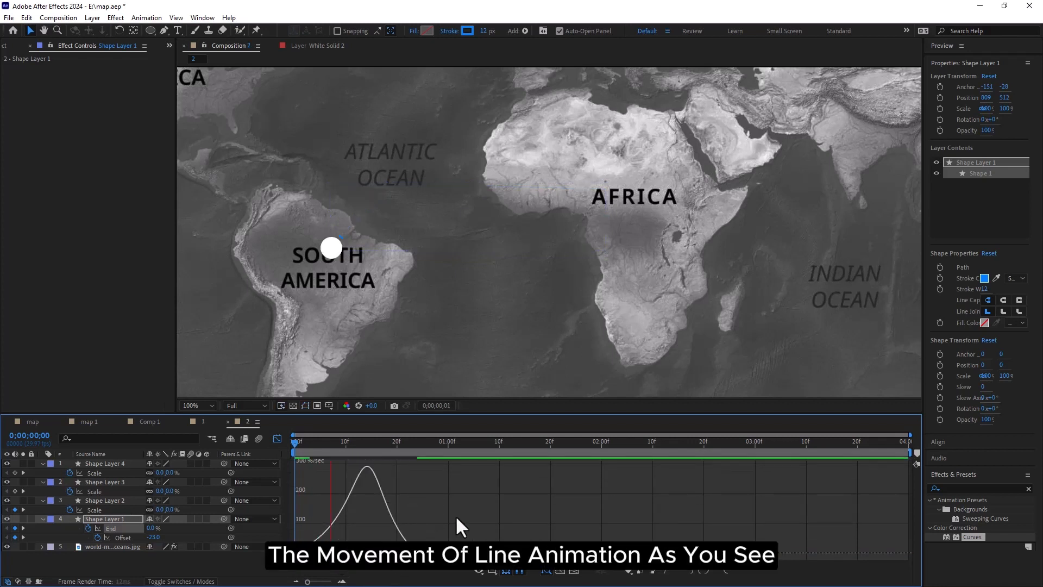
pyautogui.press('space')
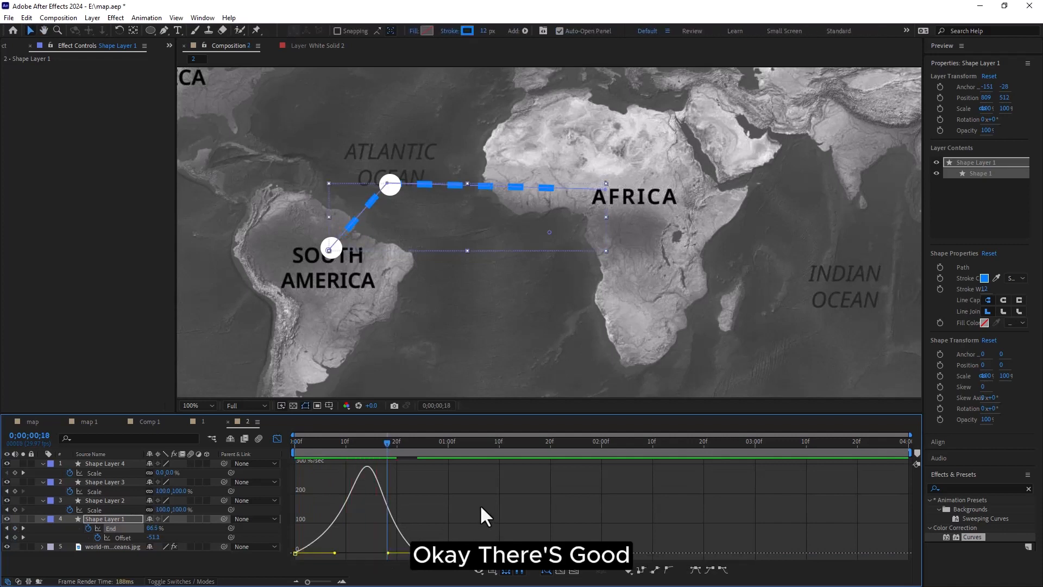
# Return to the keyframe view and shift Shape Layer 4's Scale keyframes earlier, to about frames 26 and 29
pyautogui.click(259, 439)
pyautogui.click(440, 455)
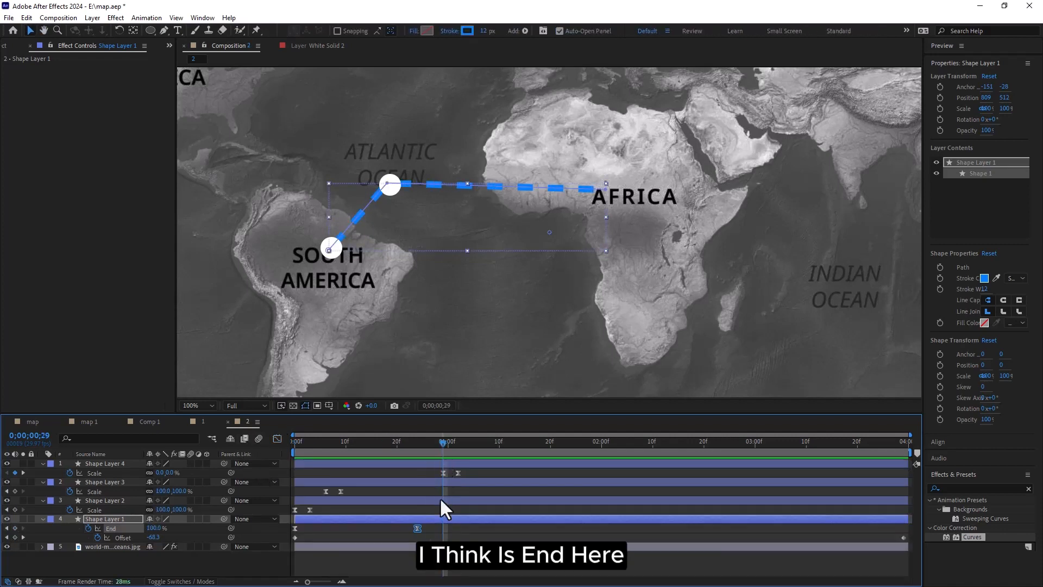
# End the work area at 0;00;01;00 and trim the composition to it
pyautogui.click(448, 442)
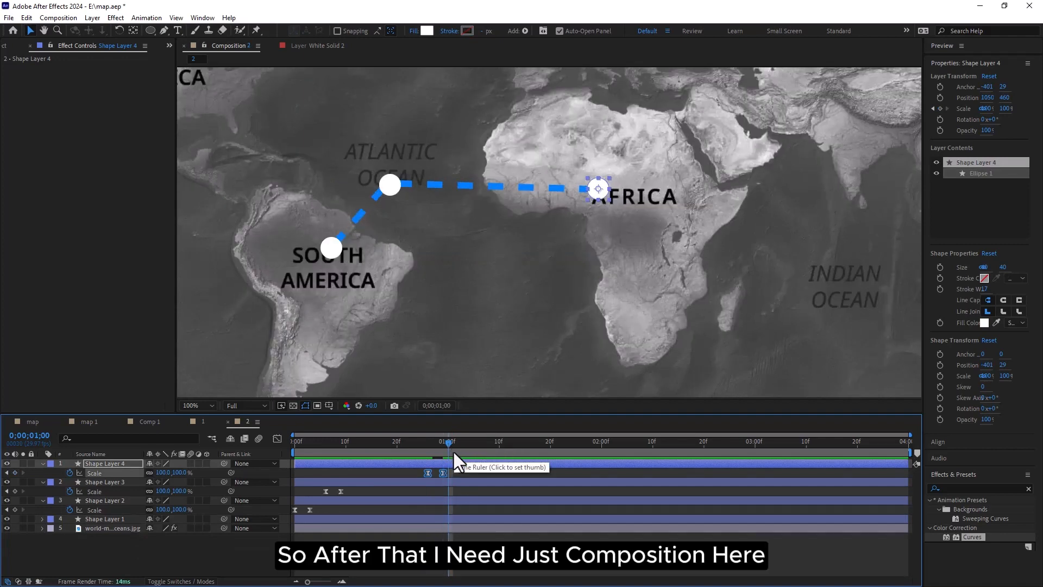
pyautogui.press('n')
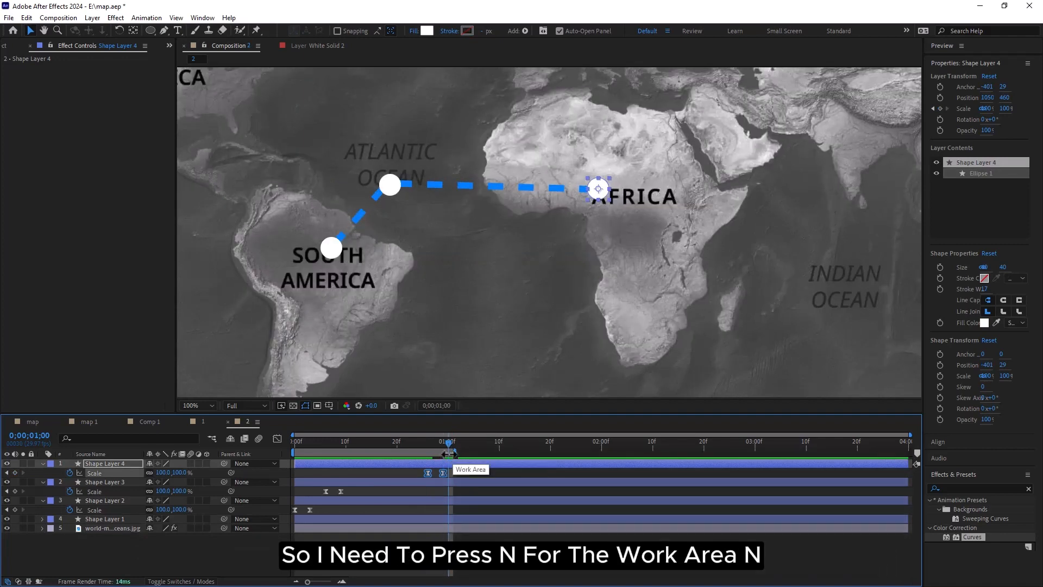
pyautogui.rightClick(447, 455)
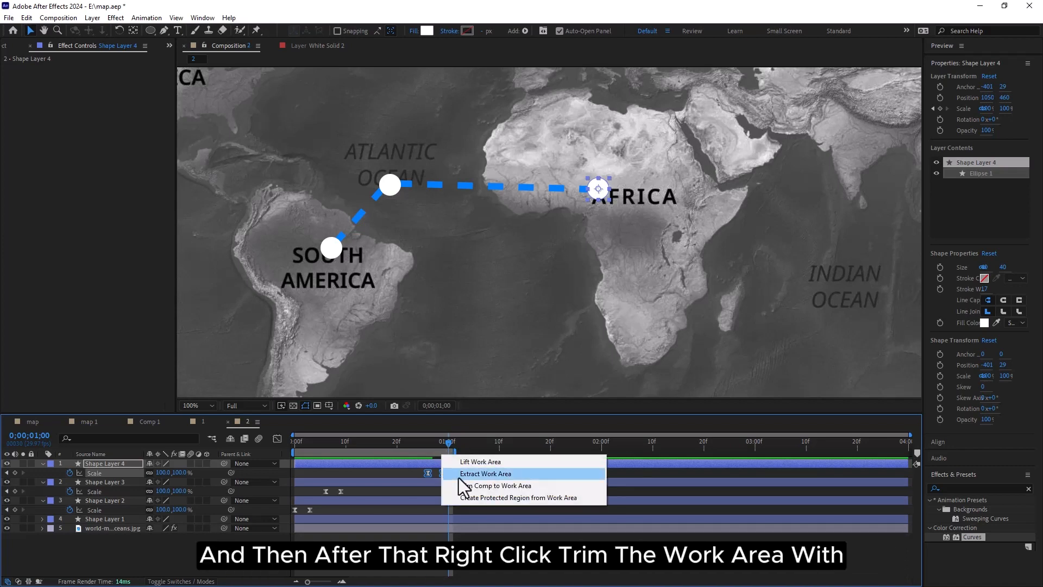
pyautogui.click(468, 491)
# Retime the Scale keyframes of Shape Layer 3, move Shape Layer 4's earlier to start around frame 21, and preview the animation
pyautogui.moveTo(888, 443); pyautogui.dragTo(525, 465)
pyautogui.click(414, 491)
pyautogui.keyDown('shift'); pyautogui.click(473, 491); pyautogui.keyUp('shift')
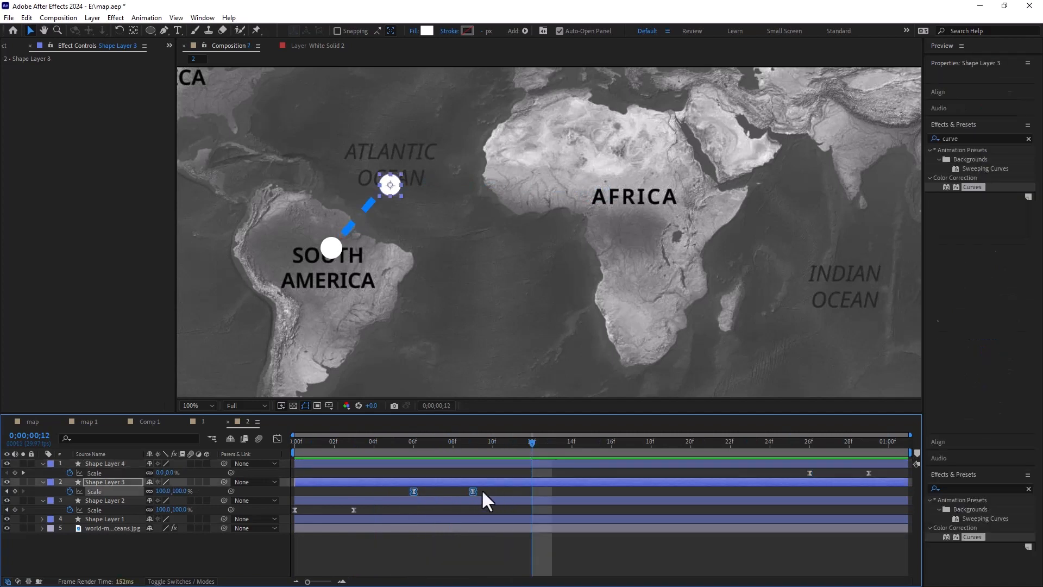
pyautogui.moveTo(505, 492); pyautogui.dragTo(554, 489)
pyautogui.moveTo(530, 442); pyautogui.dragTo(885, 476)
pyautogui.moveTo(809, 472); pyautogui.dragTo(710, 473)
pyautogui.press('space')
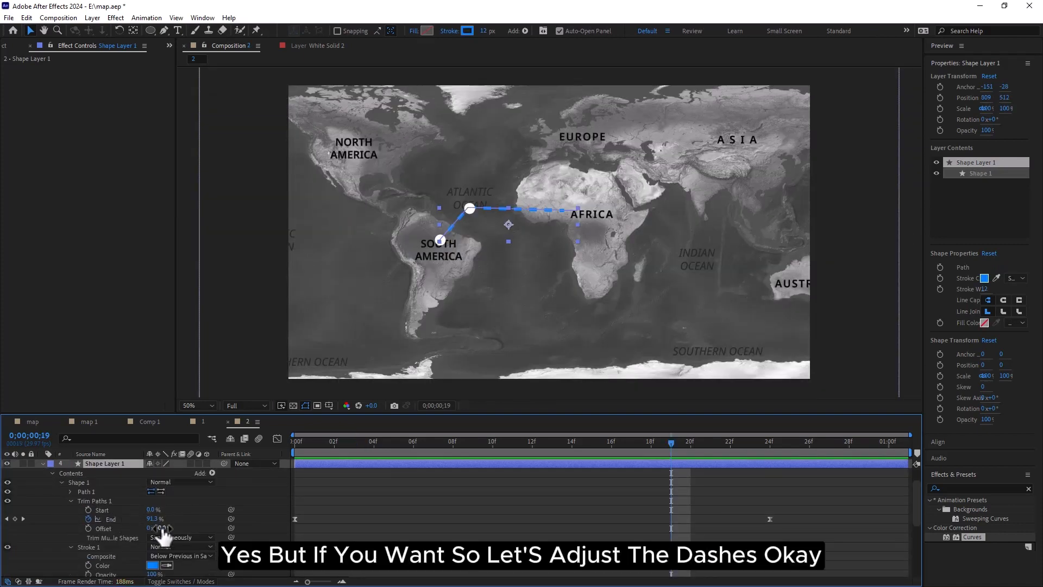
# Set the Dash length of Shape Layer 1's stroke to 14
pyautogui.click(70, 500)
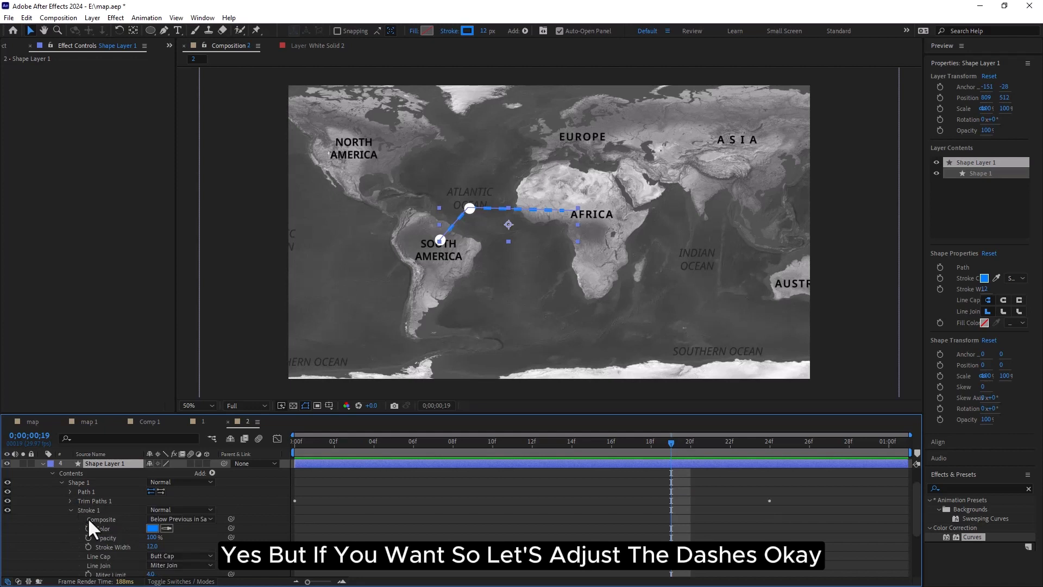
pyautogui.scroll(-2, 154, 549)
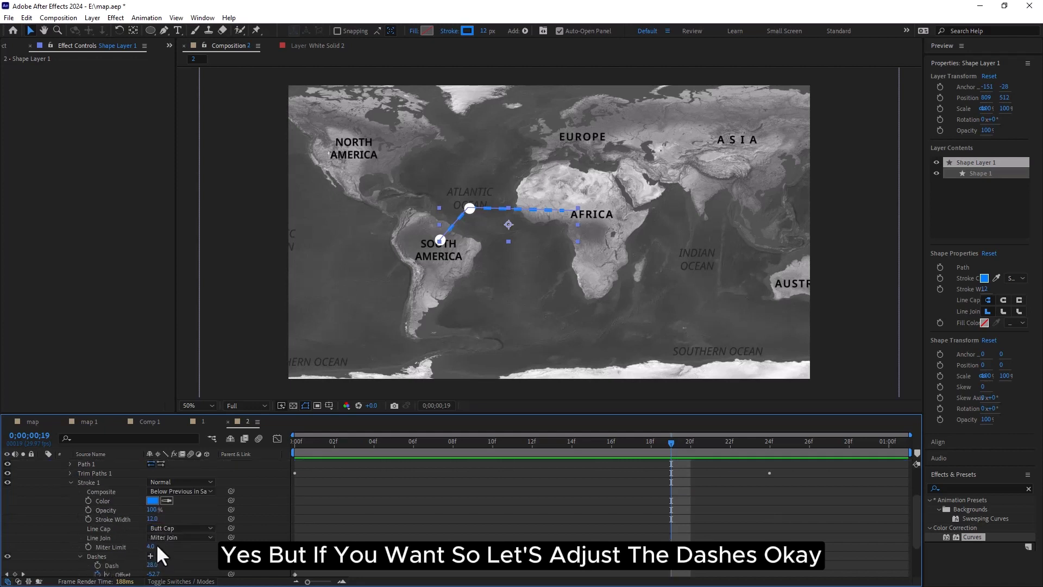
pyautogui.scroll(-1, 156, 550)
pyautogui.moveTo(149, 538); pyautogui.dragTo(144, 540)
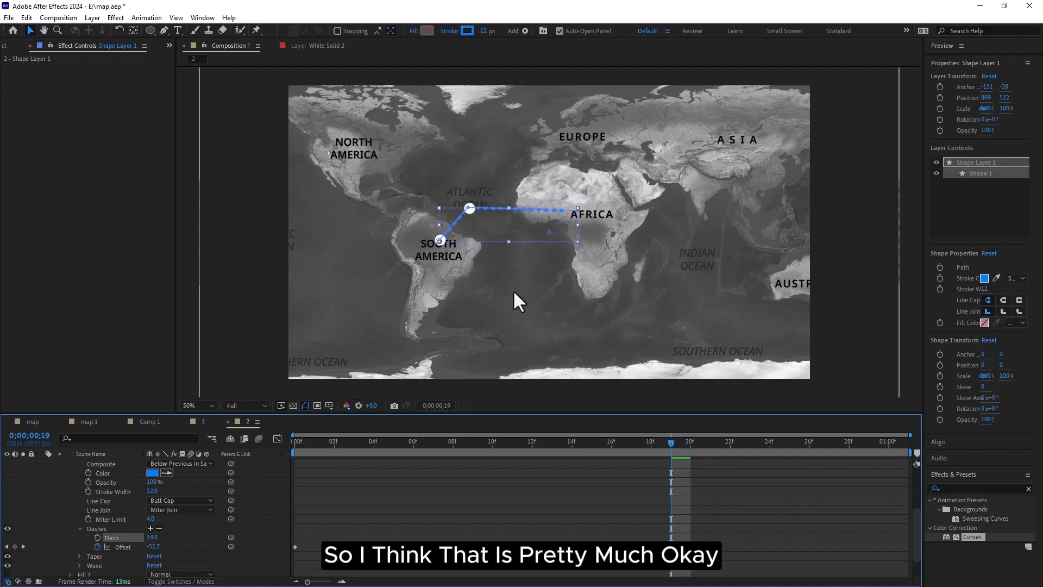
# Remove the dashes from Shape Layer 1's stroke for a solid line and preview from the first frame
pyautogui.click(159, 528)
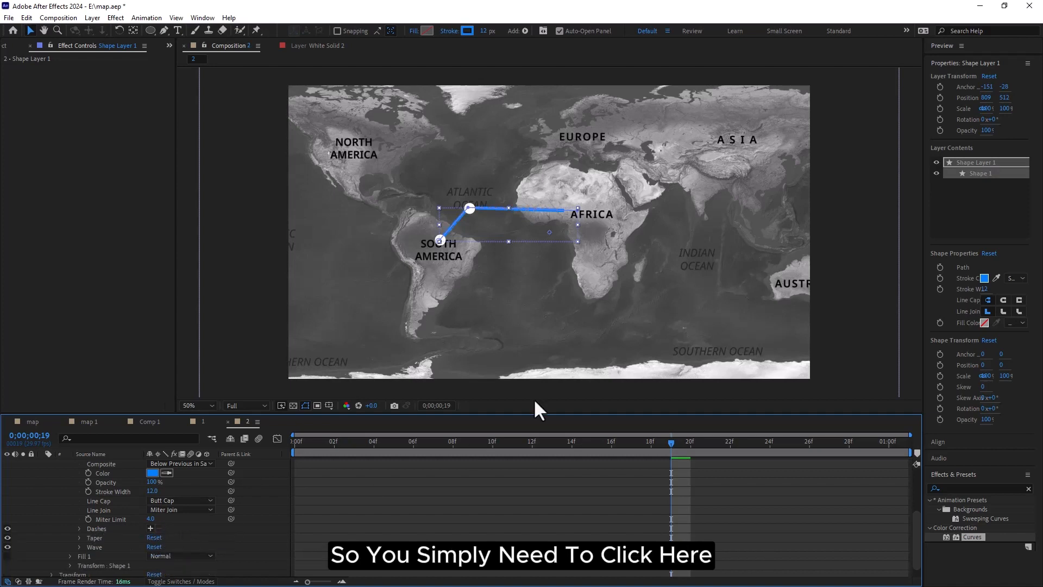
pyautogui.press('Home')
pyautogui.press('space')
pyautogui.press('space')
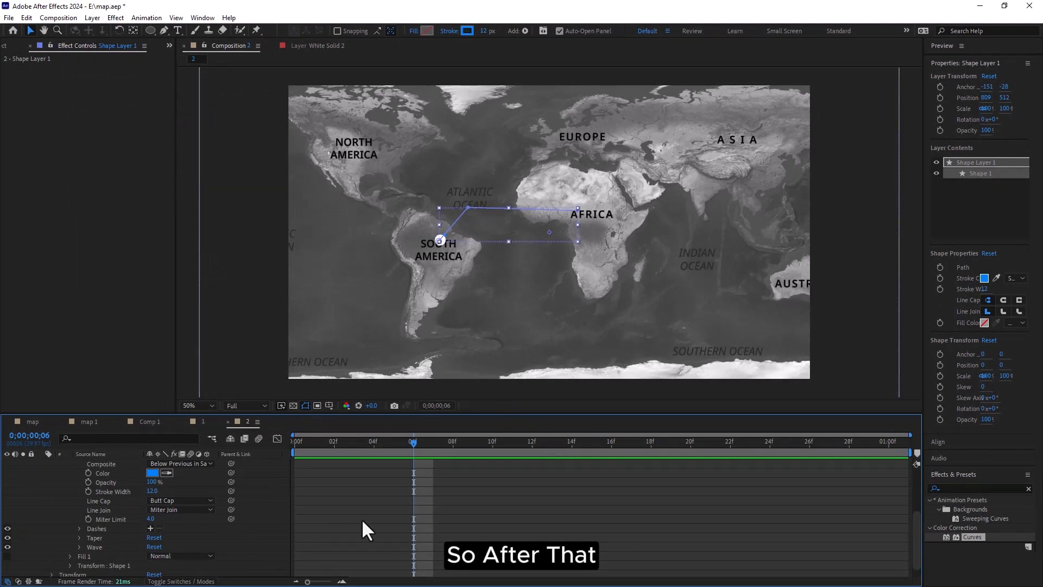
# Apply the Glow effect to Shape Layer 1 with Glow Threshold 36.1% and Glow Radius 50
pyautogui.moveTo(411, 441); pyautogui.dragTo(595, 461)
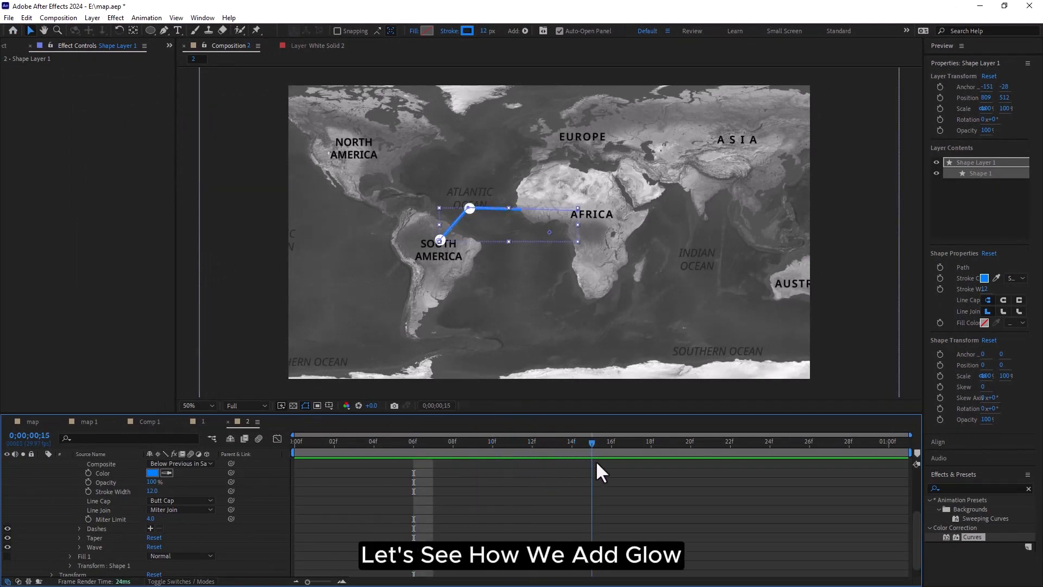
pyautogui.scroll(3, 538, 484)
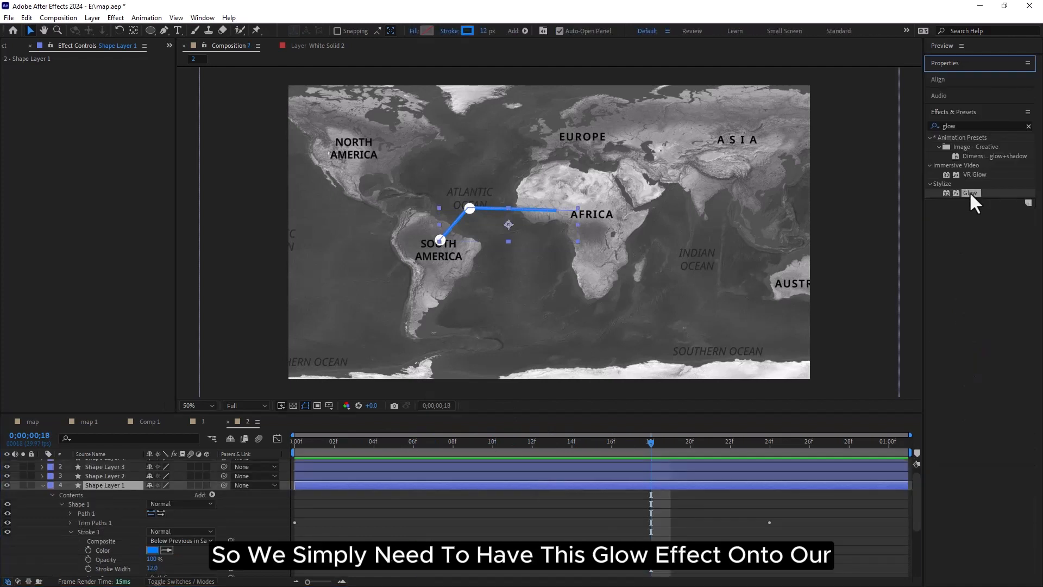
pyautogui.moveTo(969, 191); pyautogui.dragTo(583, 488)
pyautogui.click(643, 446)
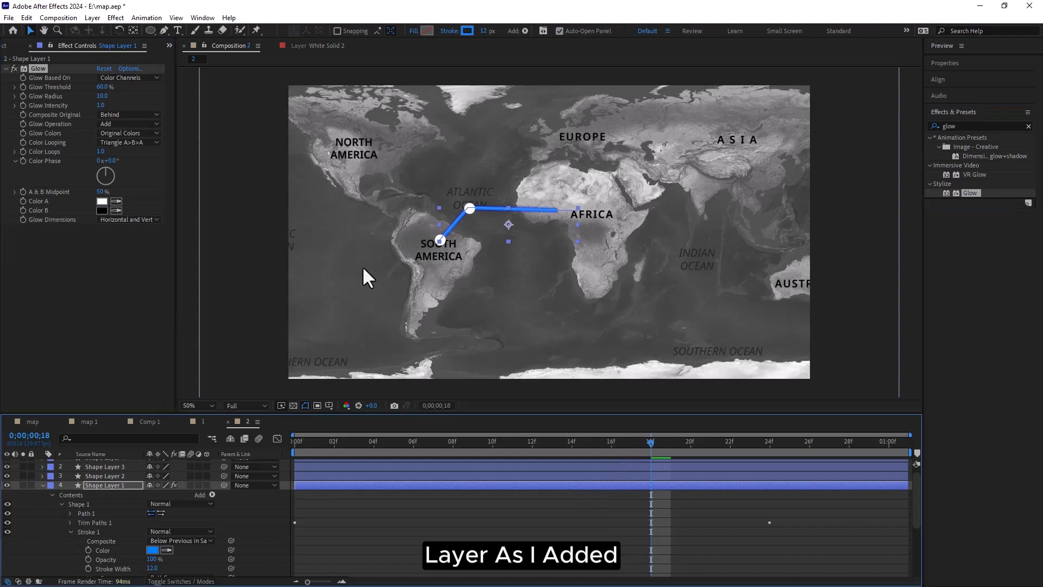
pyautogui.moveTo(102, 87); pyautogui.dragTo(122, 96)
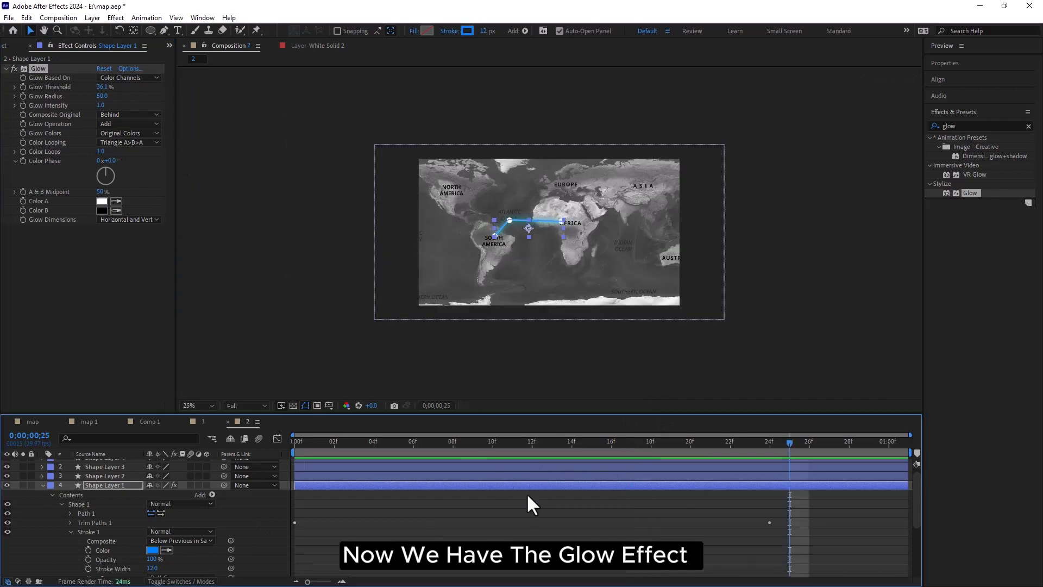
# Copy Shape Layer 1's Glow effect onto Shape Layers 2, 3 and 4, and preview from the first frame
pyautogui.click(43, 485)
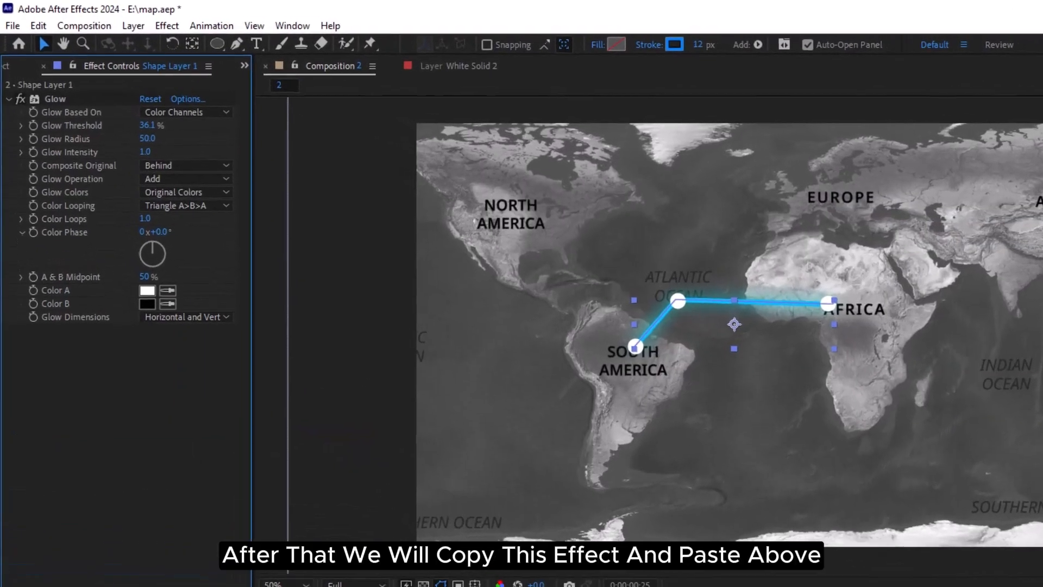
pyautogui.click(55, 99)
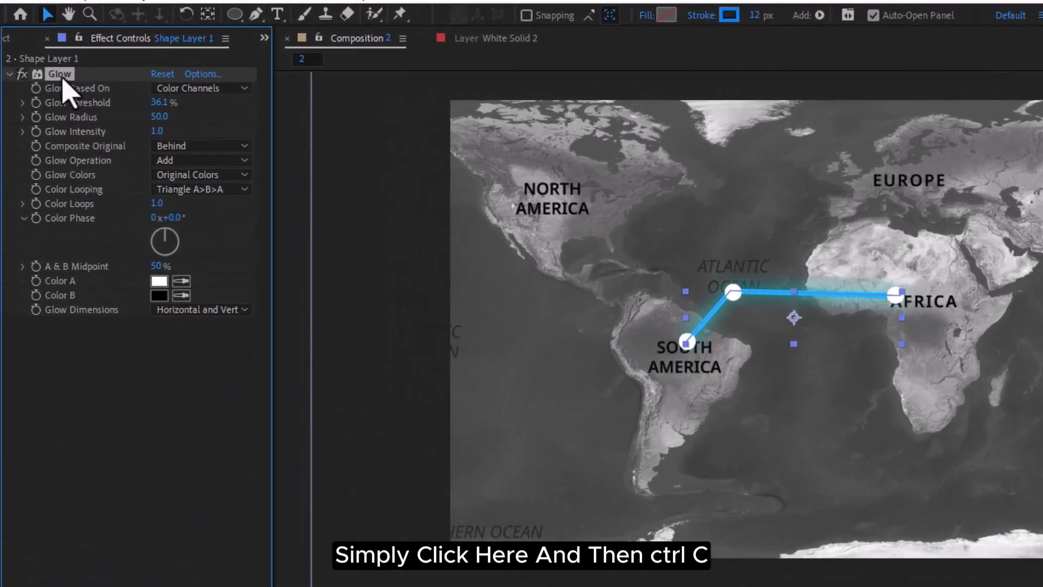
pyautogui.click(129, 559)
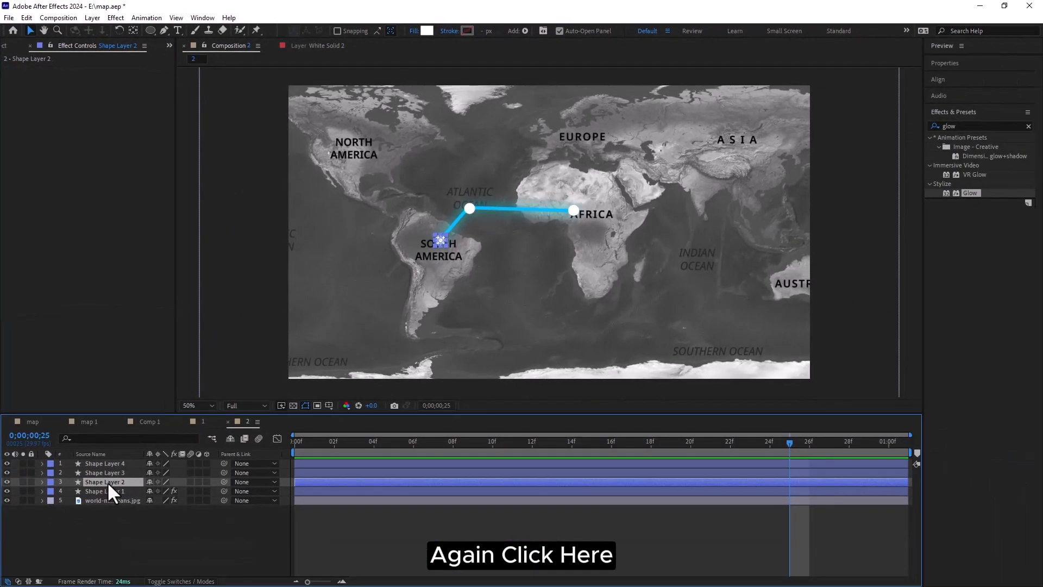
pyautogui.hotkey('ctrl', 'v')
pyautogui.click(126, 547)
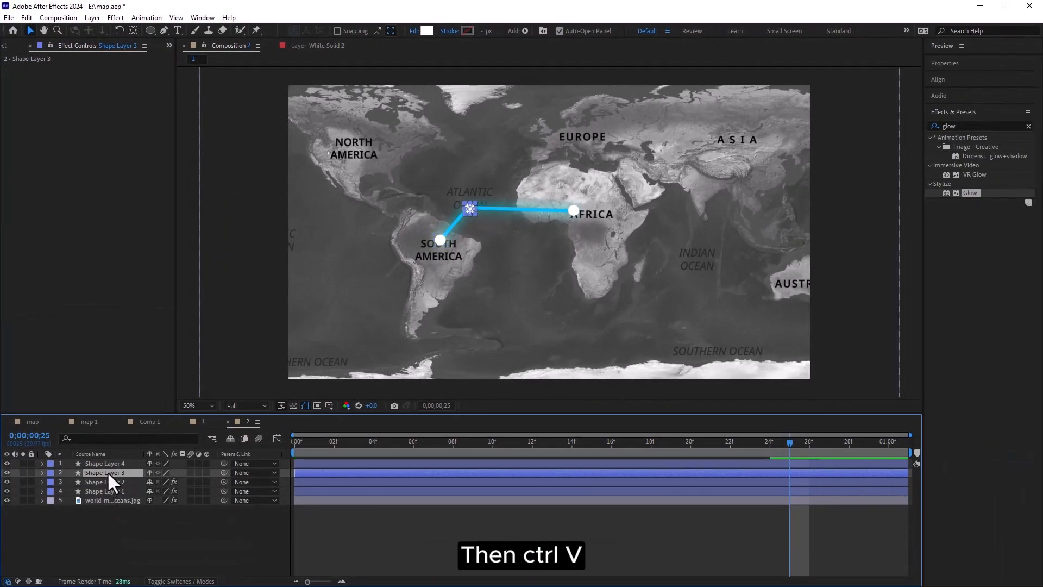
pyautogui.hotkey('ctrl', 'v')
pyautogui.click(111, 465)
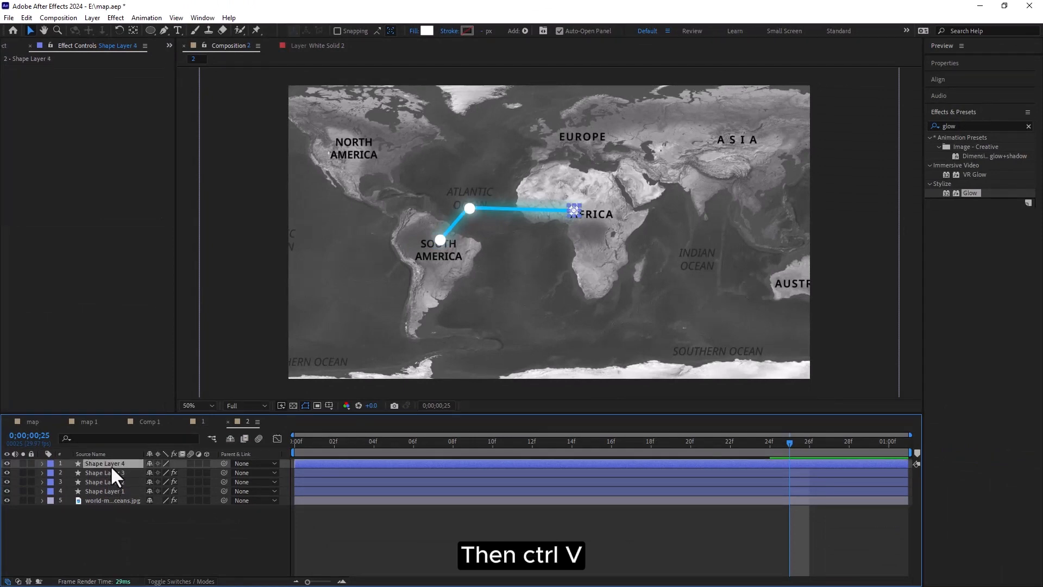
pyautogui.hotkey('ctrl', 'v')
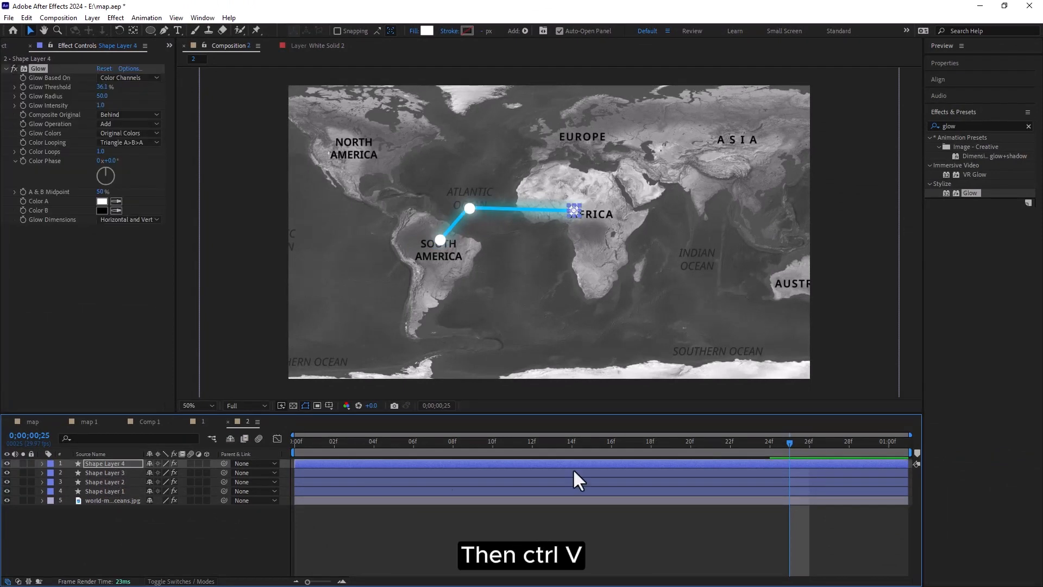
pyautogui.press('space')
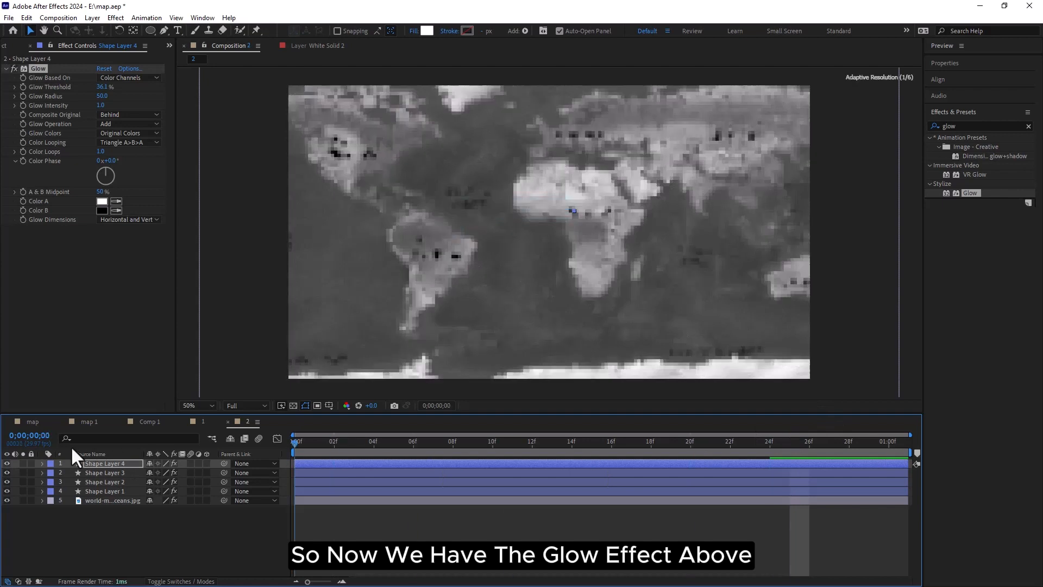
pyautogui.press('space')
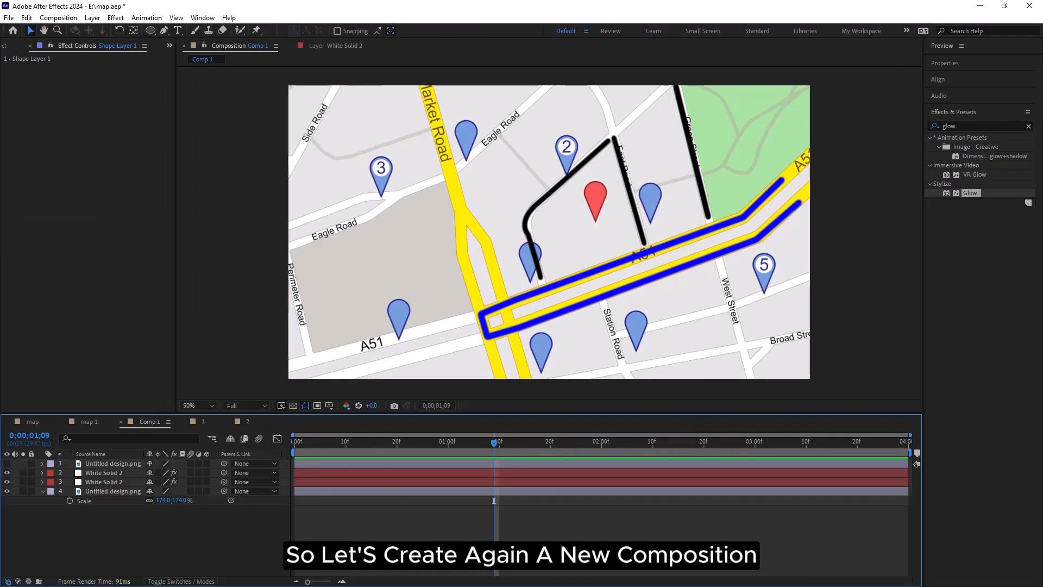
# Create a new 1920x1080 composition named 3 with a duration of 4 seconds
pyautogui.click(6, 48)
pyautogui.click(5, 195)
pyautogui.rightClick(49, 300)
pyautogui.click(97, 308)
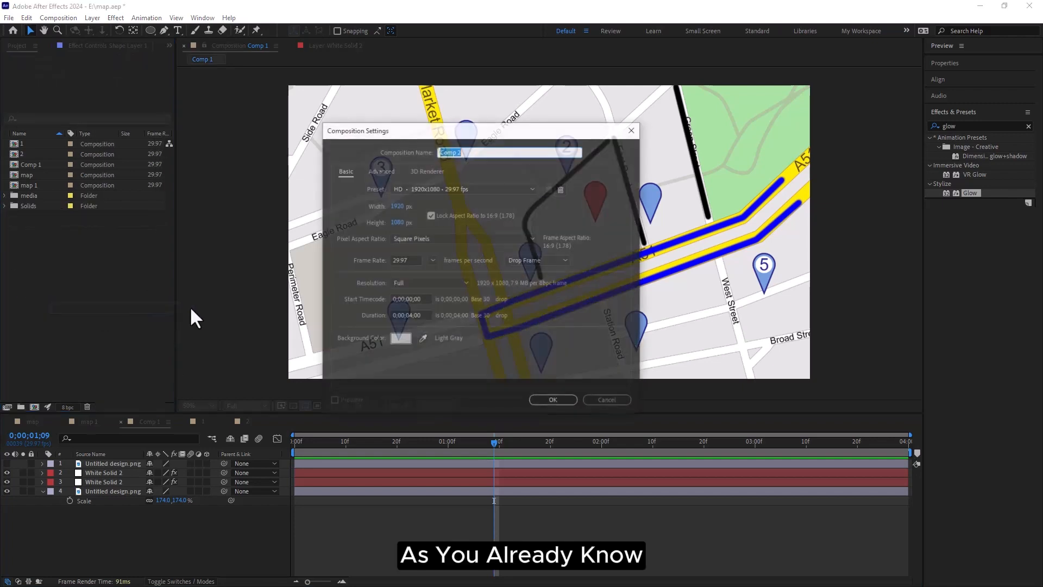
pyautogui.click(466, 151)
pyautogui.doubleClick(466, 151)
pyautogui.write('3')
pyautogui.press('Return')
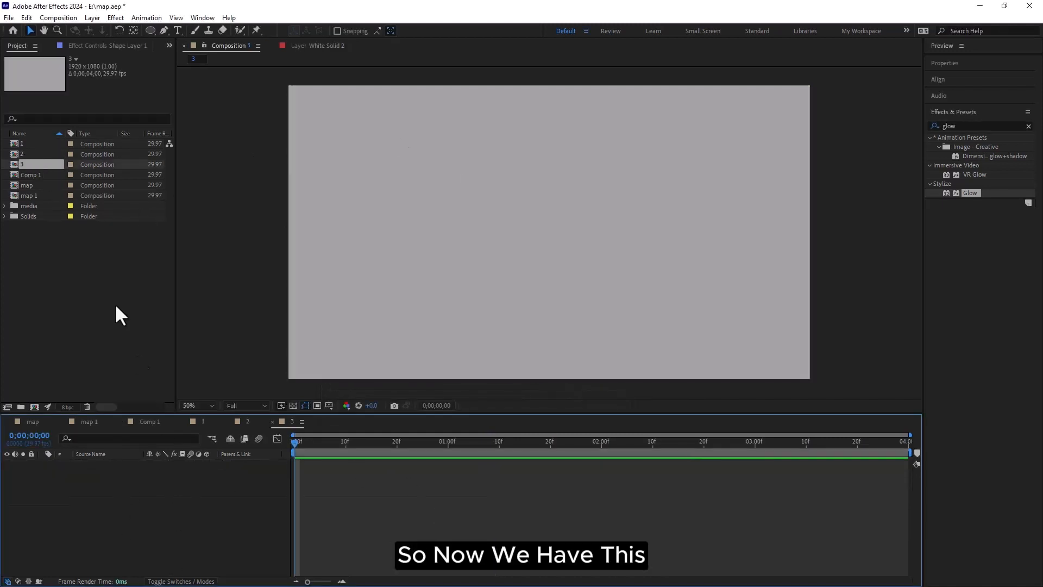
# Place Untitled design.png from the media folder in composition 3 and enlarge the street map to fill the frame
pyautogui.click(2, 206)
pyautogui.click(36, 226)
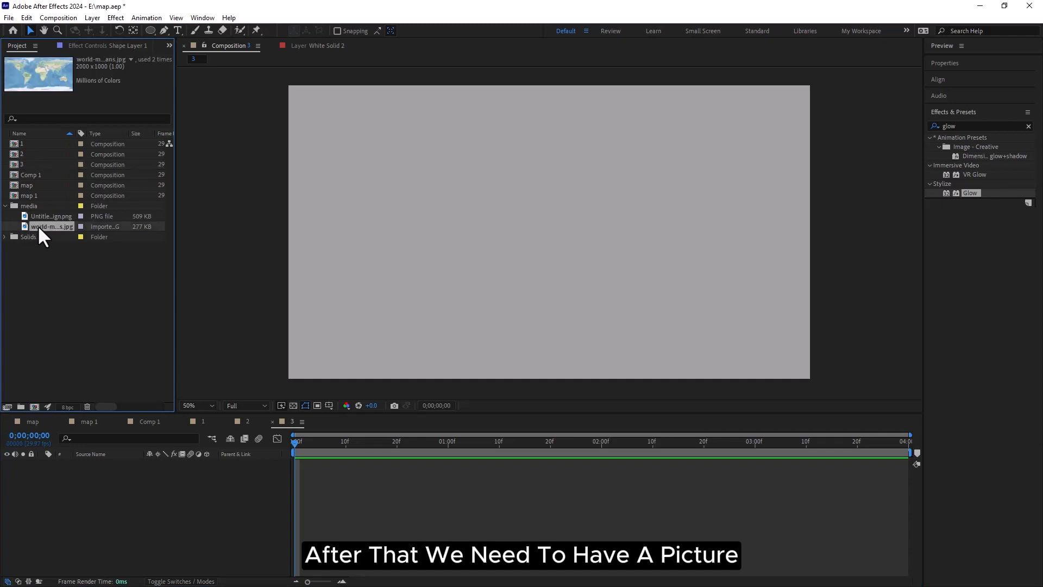
pyautogui.click(61, 216)
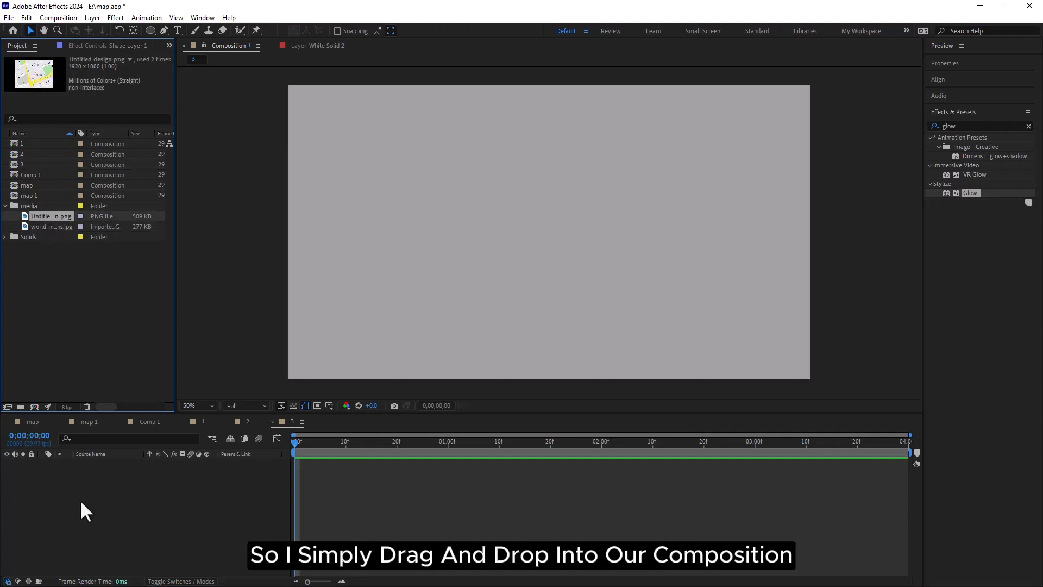
pyautogui.moveTo(54, 235); pyautogui.dragTo(81, 482)
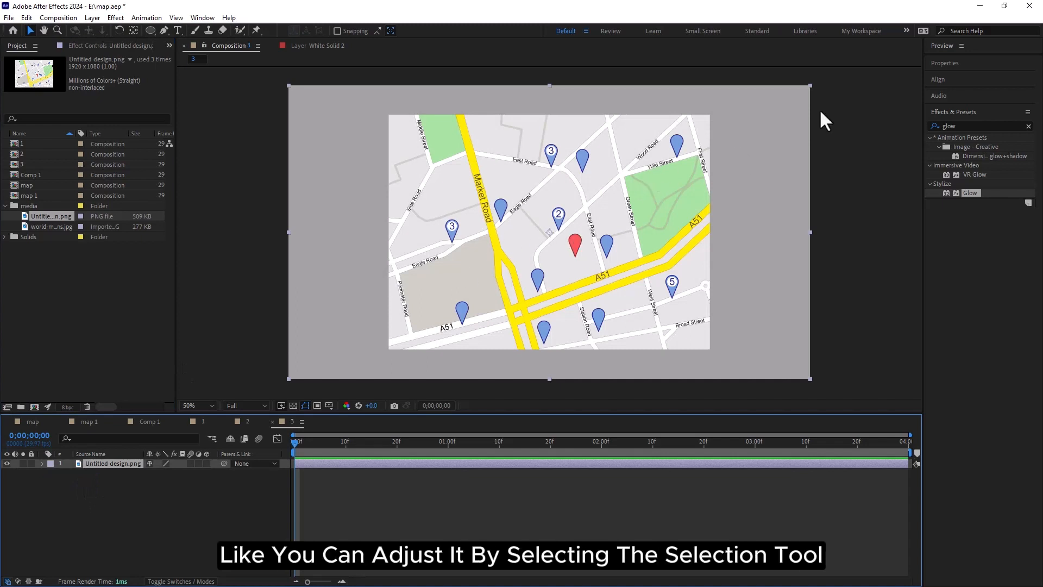
pyautogui.moveTo(288, 232); pyautogui.dragTo(100, 236)
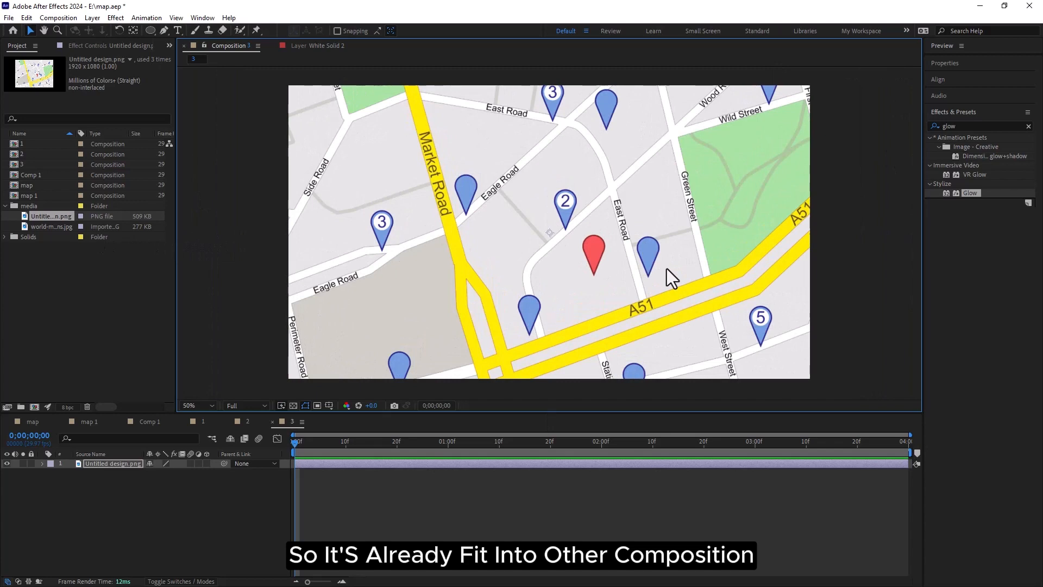
# Add a 1920x1080 white solid above the street map in composition 3 and hide the solid
pyautogui.click(158, 475)
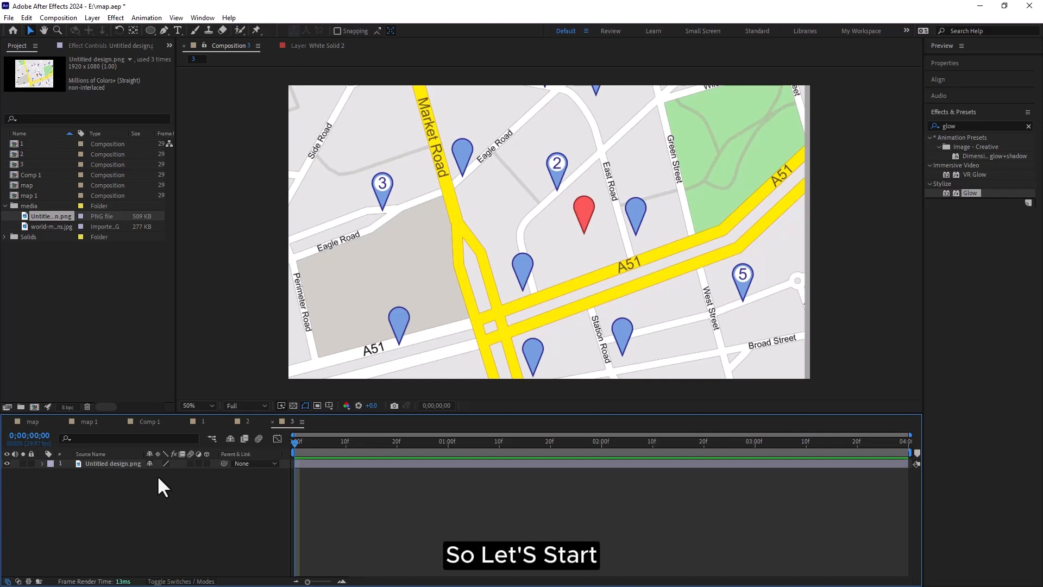
pyautogui.rightClick(156, 500)
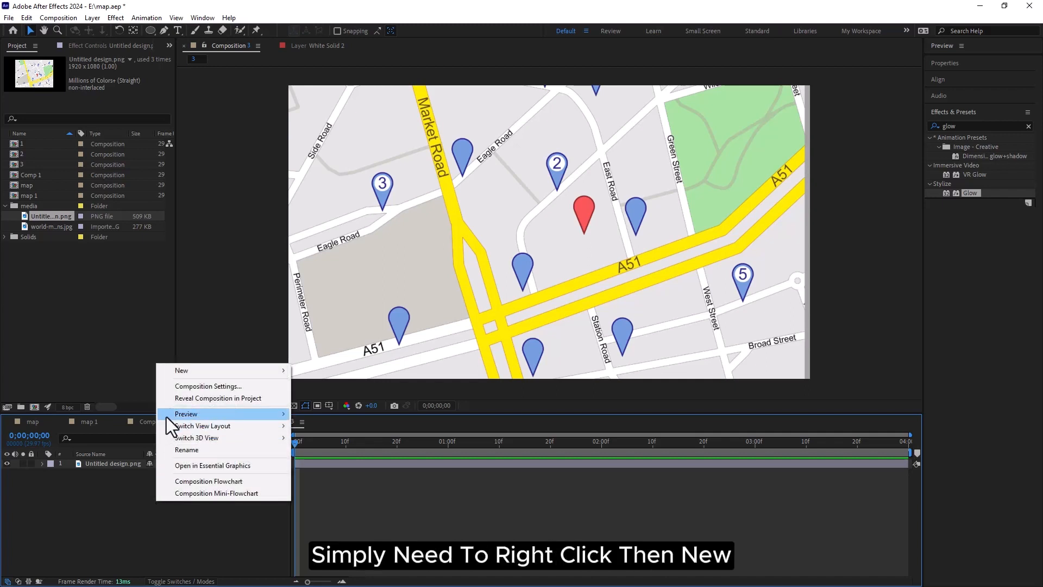
pyautogui.moveTo(182, 372)
pyautogui.click(326, 399)
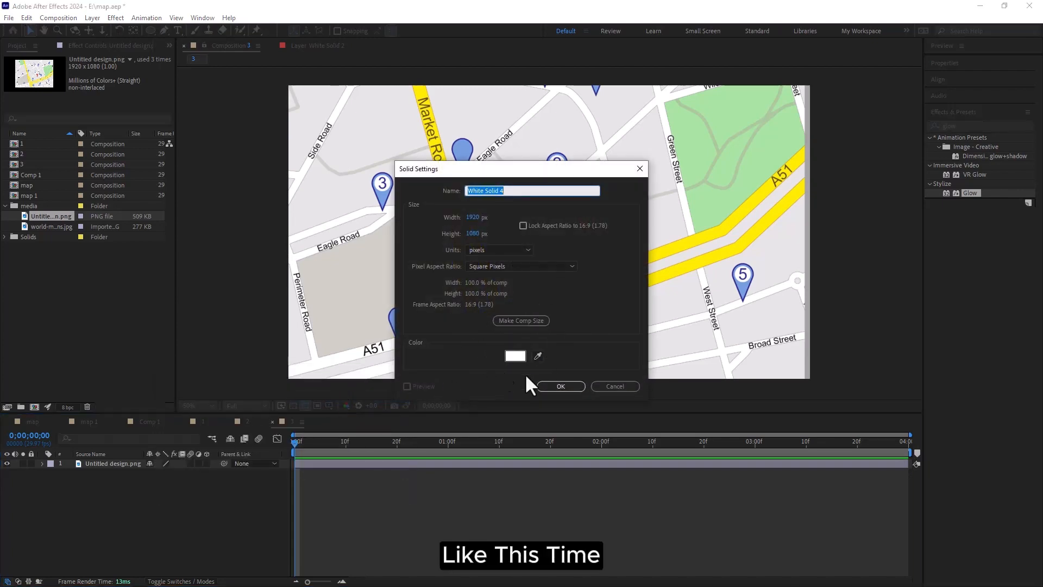
pyautogui.click(559, 385)
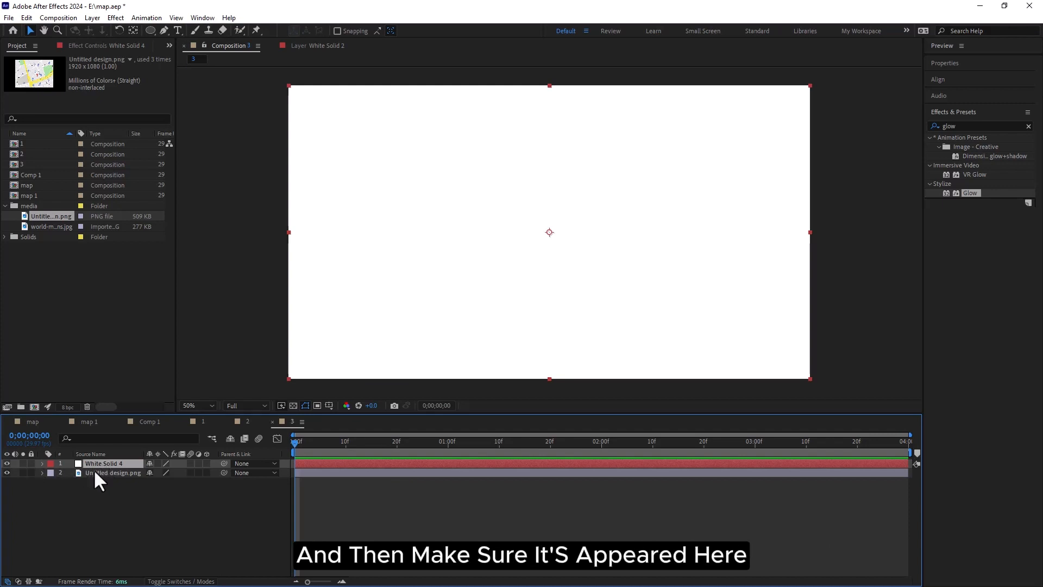
pyautogui.click(6, 463)
# Draw an open Pen mask on the solid along the lower A51 road to the Market Road junction and back along the upper road
pyautogui.press('g')
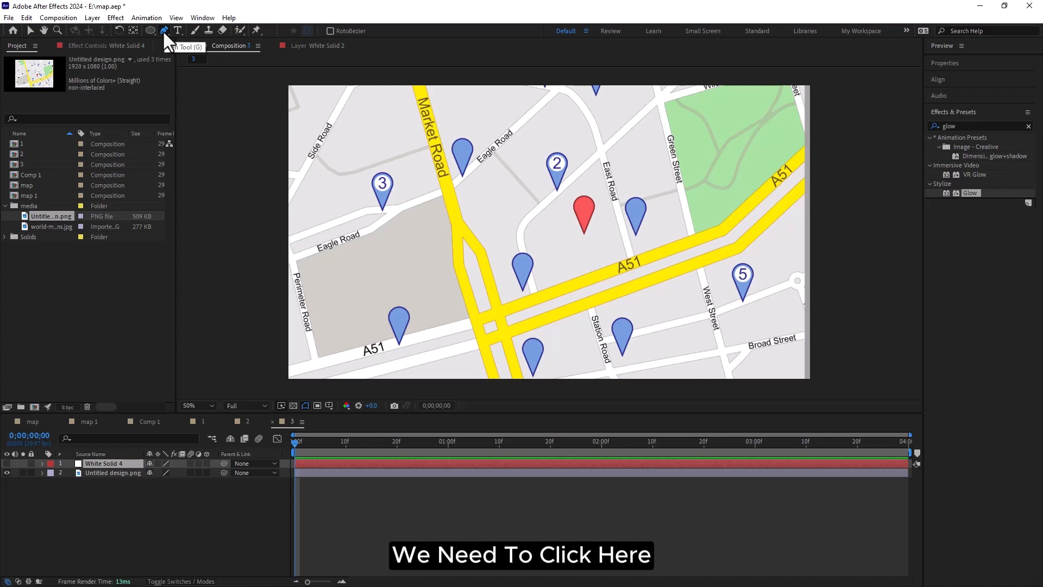
pyautogui.click(798, 189)
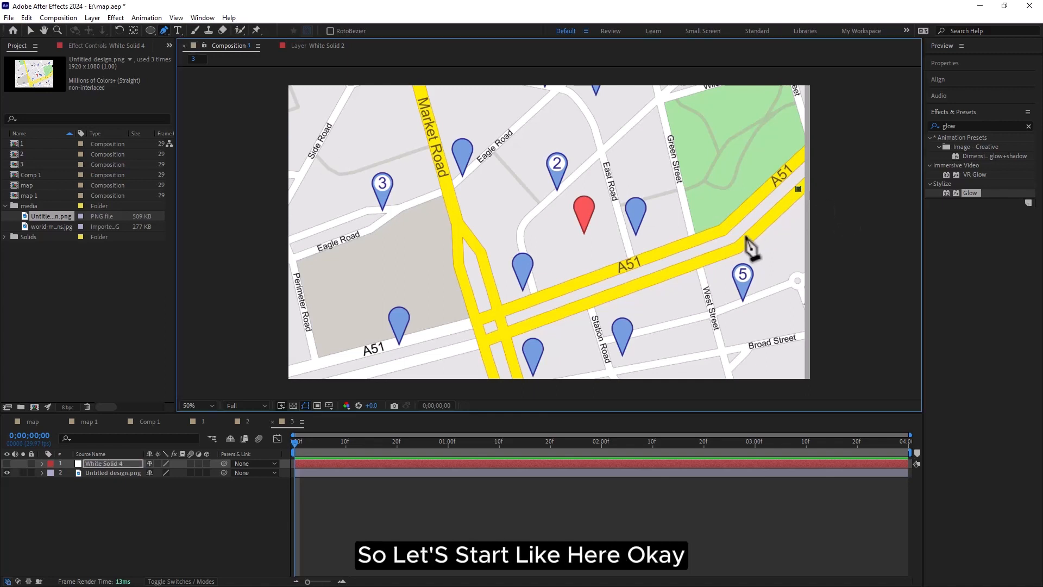
pyautogui.click(738, 246)
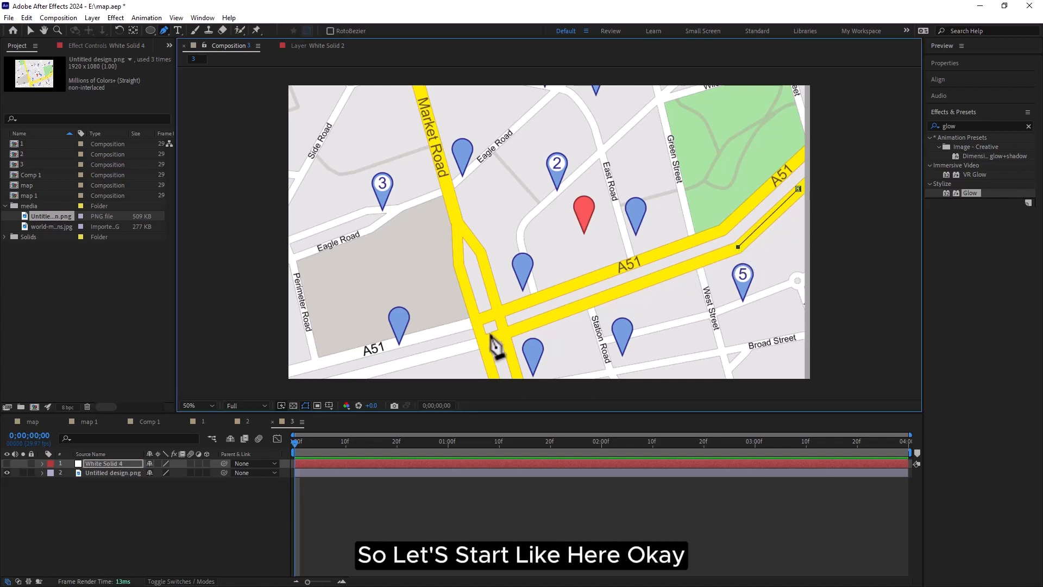
pyautogui.click(511, 330)
pyautogui.click(481, 343)
pyautogui.click(475, 321)
pyautogui.click(641, 261)
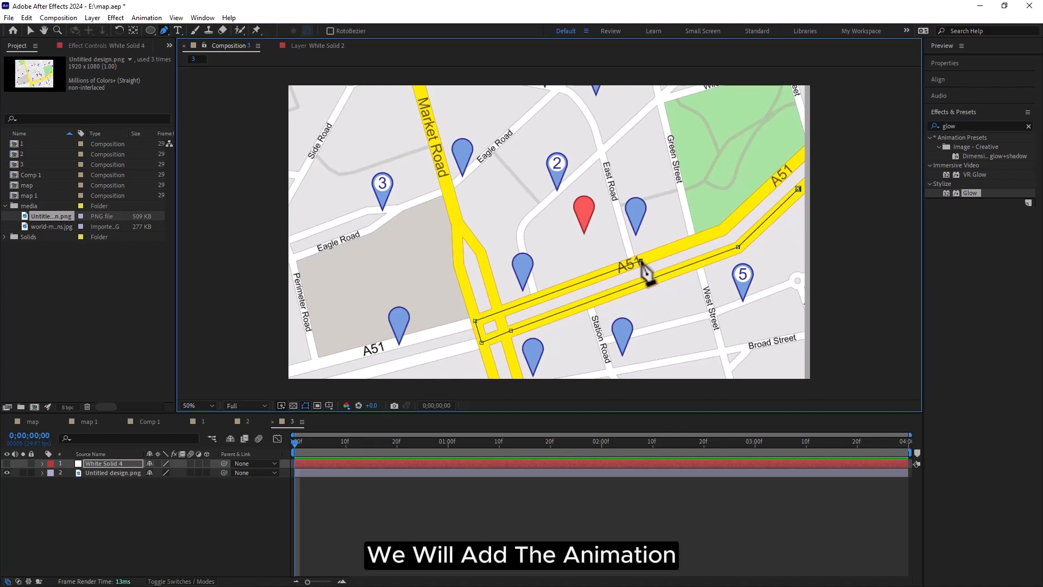
pyautogui.click(722, 230)
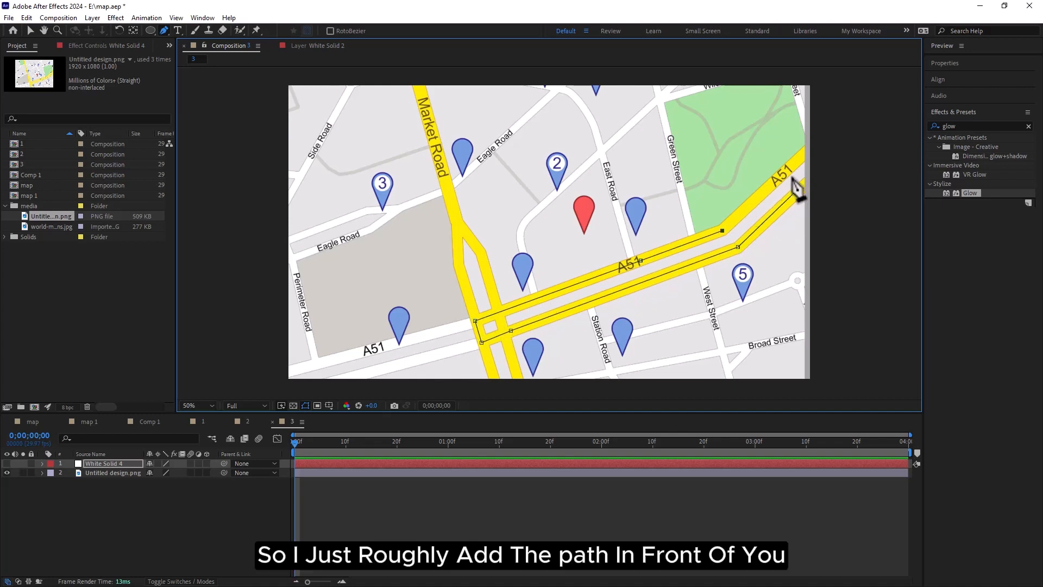
pyautogui.click(801, 157)
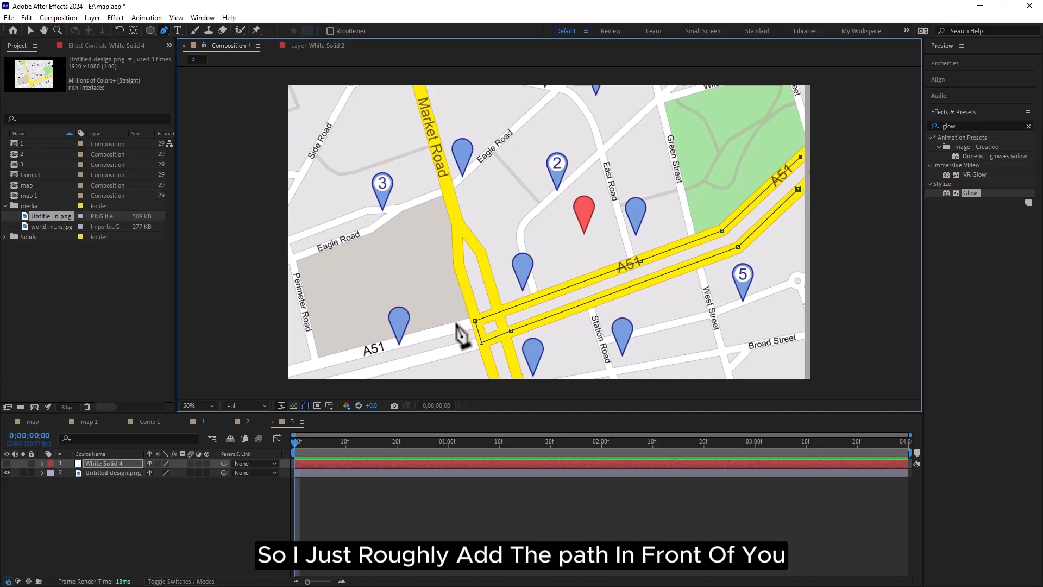
# Make White Solid 4 visible again and apply the Stroke effect to it, using only Mask 1
pyautogui.click(7, 464)
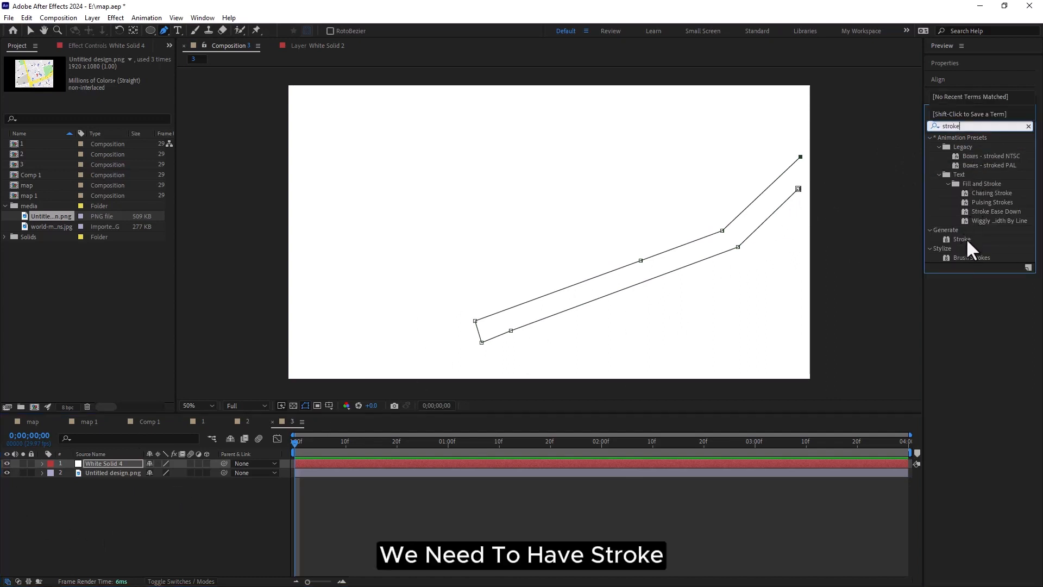
pyautogui.moveTo(966, 239); pyautogui.dragTo(462, 461)
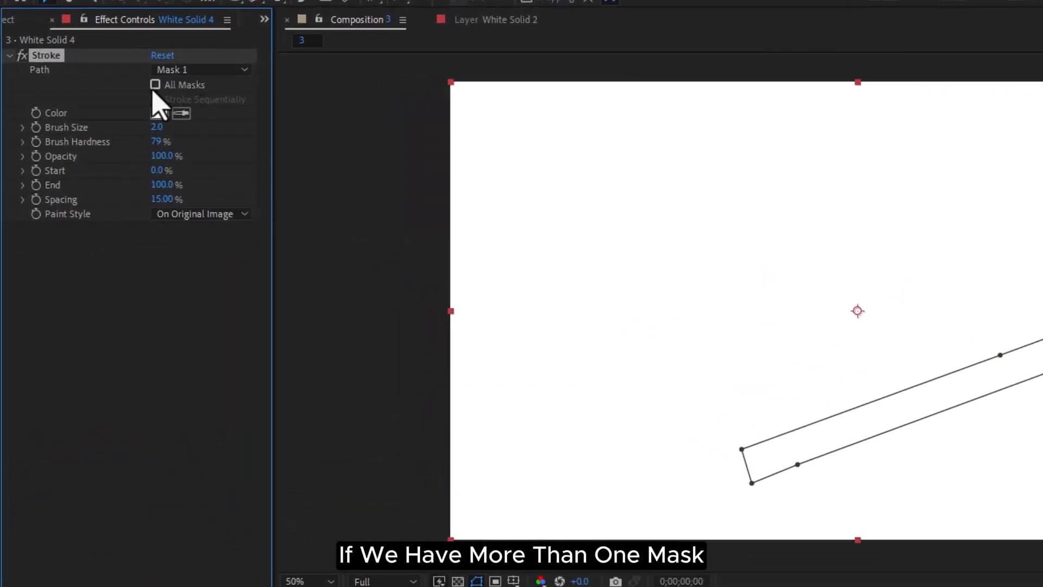
pyautogui.click(154, 87)
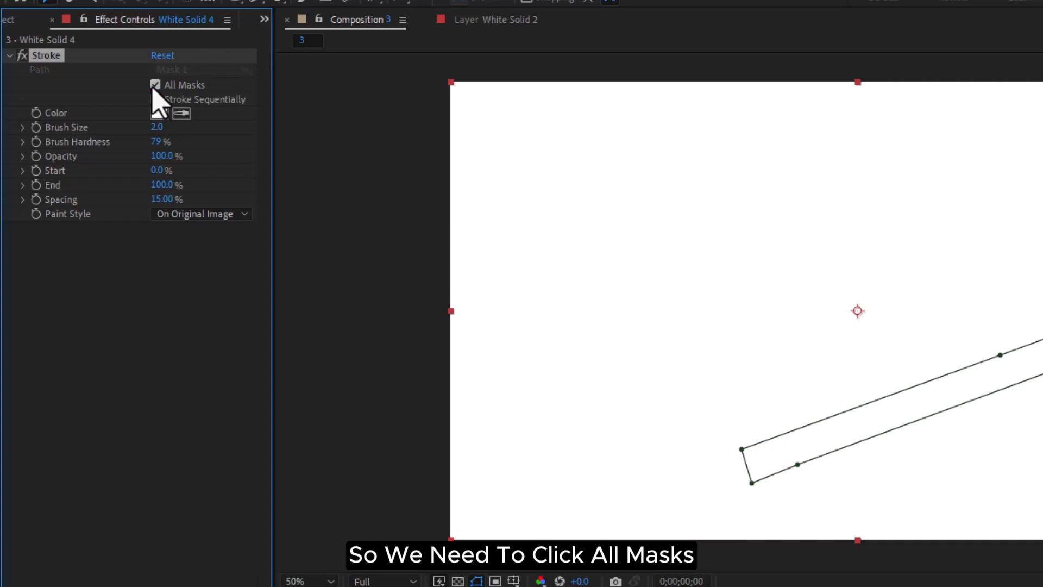
pyautogui.click(155, 85)
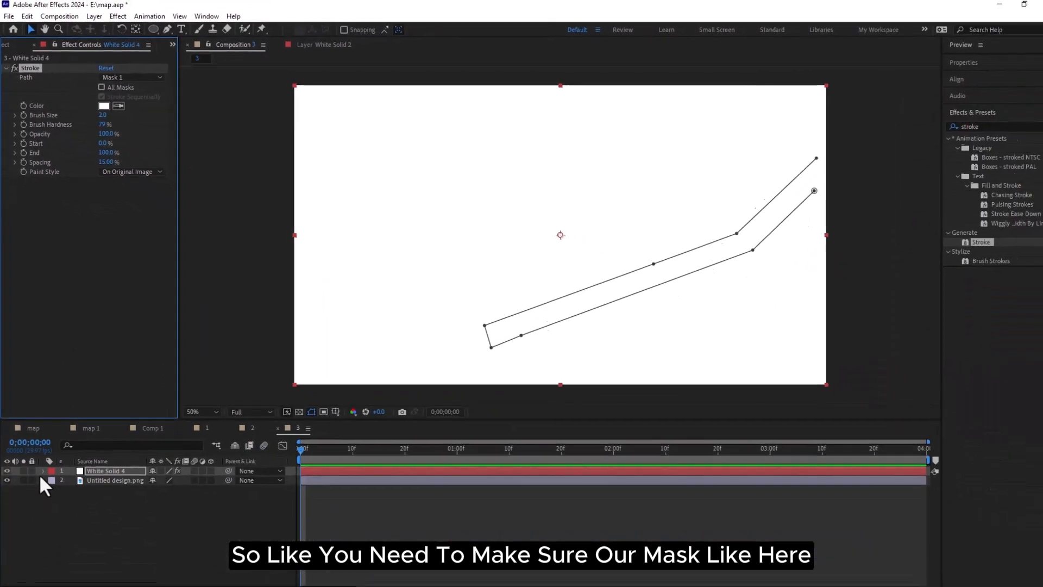
# Reveal Mask 1 under White Solid 4 and set the Stroke effect's Paint Style to On Transparent
pyautogui.click(43, 470)
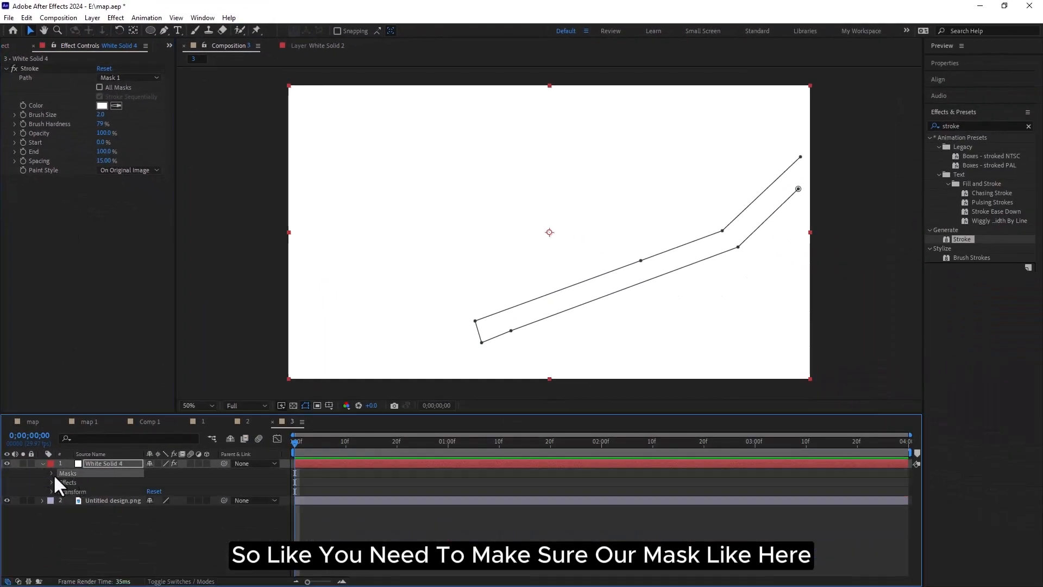
pyautogui.click(53, 480)
pyautogui.click(79, 482)
pyautogui.click(118, 77)
pyautogui.click(123, 105)
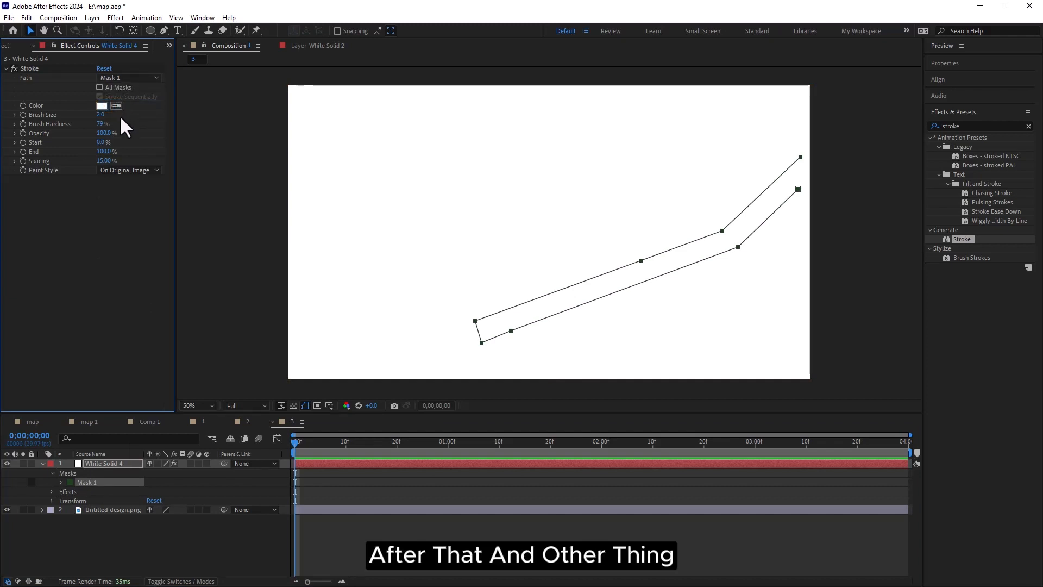
pyautogui.click(122, 170)
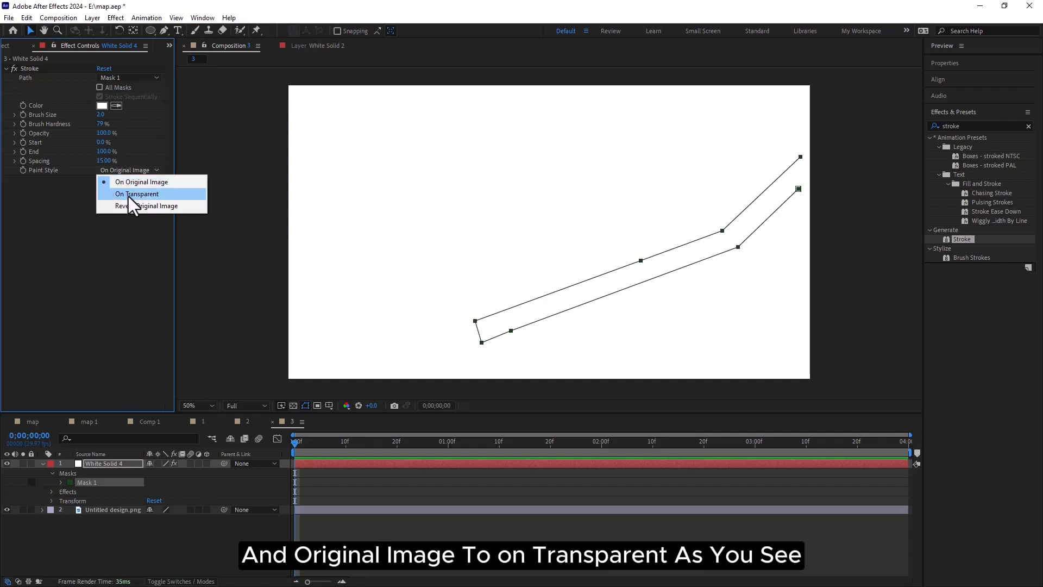
pyautogui.click(129, 195)
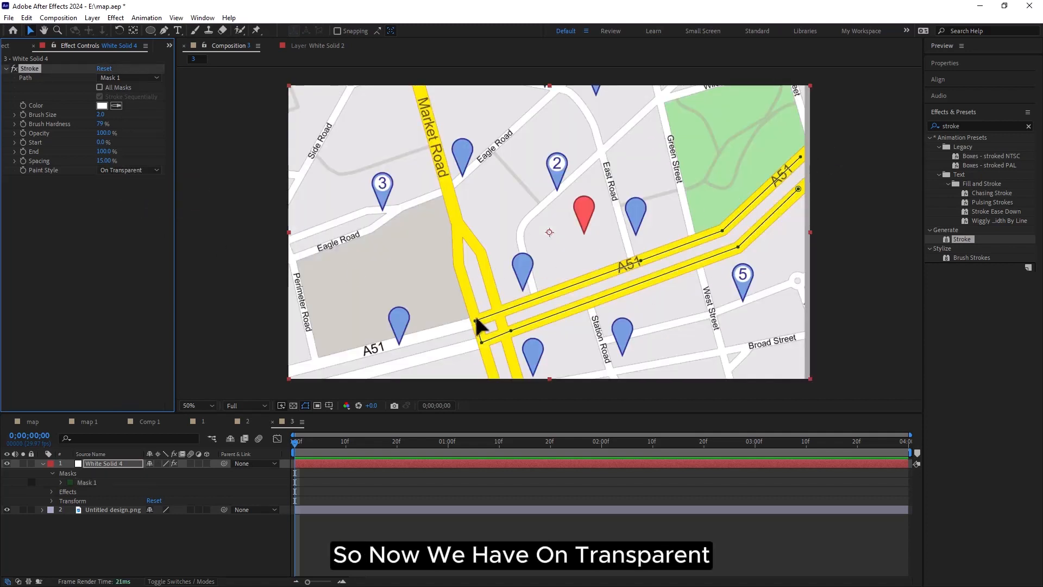
# Set the Stroke effect's Brush Size to 12 and its color to blue 1200FF
pyautogui.moveTo(100, 115)
pyautogui.mouseDown()
pyautogui.moveTo(136, 114)
pyautogui.moveTo(113, 111)
pyautogui.mouseUp()
pyautogui.click(96, 115)
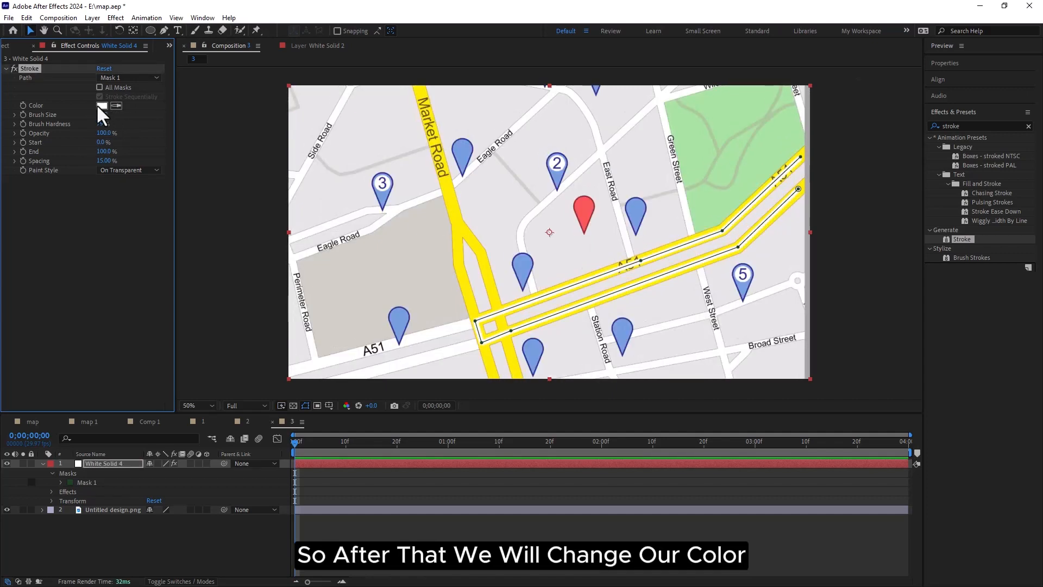
pyautogui.click(102, 106)
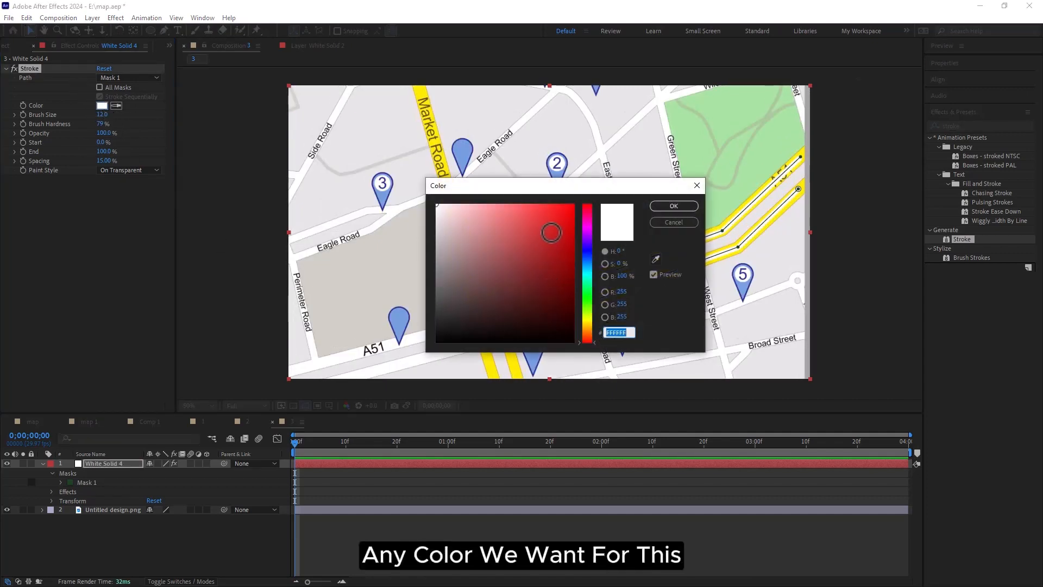
pyautogui.click(584, 249)
pyautogui.click(572, 208)
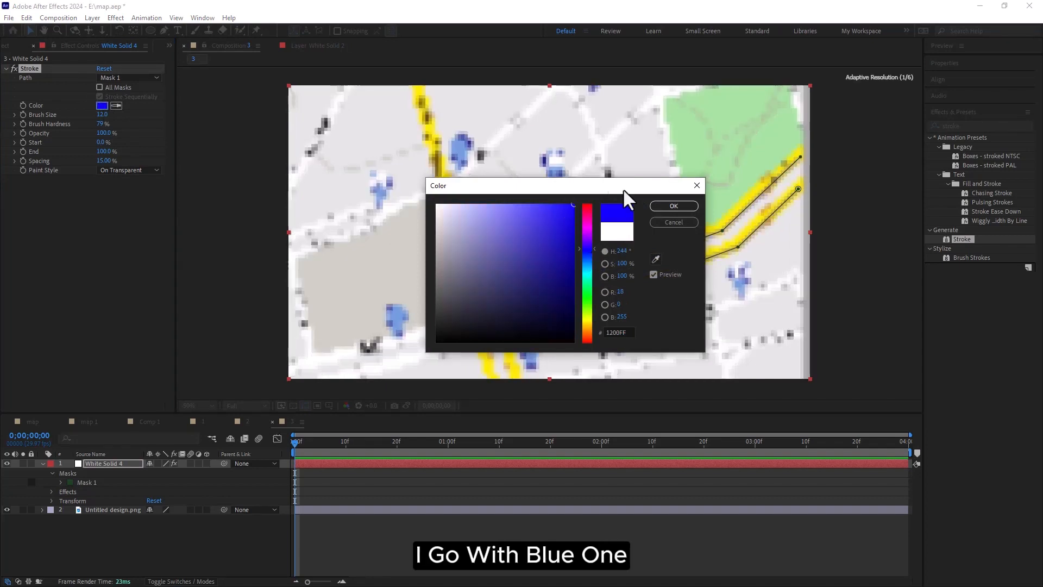
pyautogui.click(673, 206)
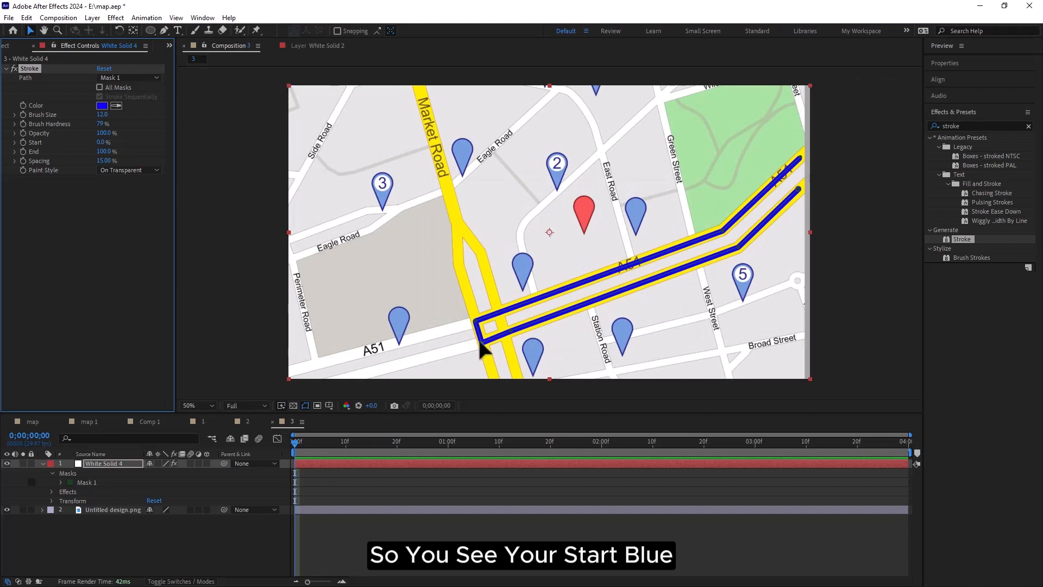
# Change the Stroke effect's color to a slightly darker, less saturated blue
pyautogui.click(103, 106)
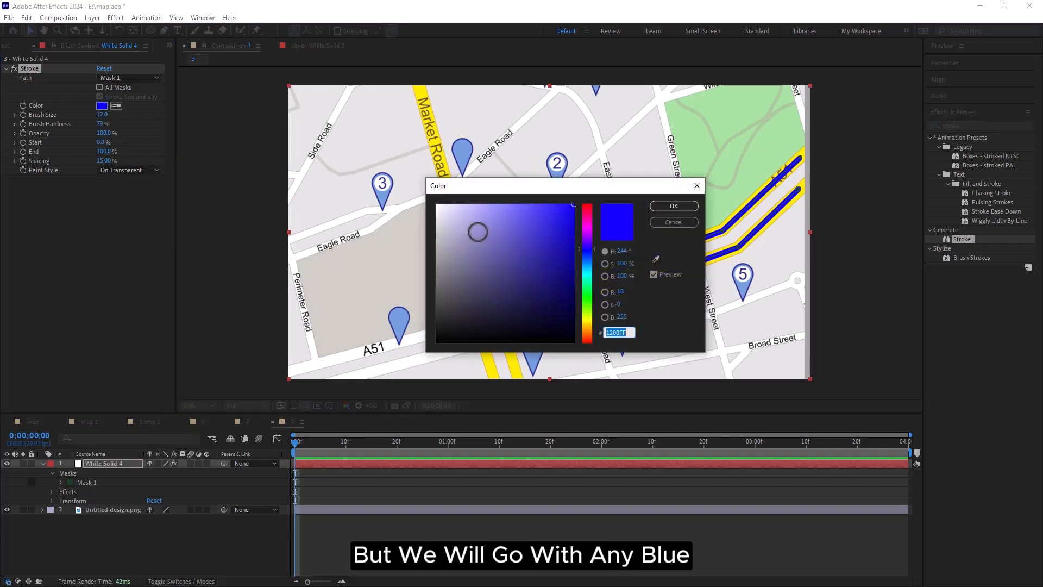
pyautogui.click(547, 228)
pyautogui.moveTo(550, 227); pyautogui.dragTo(566, 220)
pyautogui.click(673, 206)
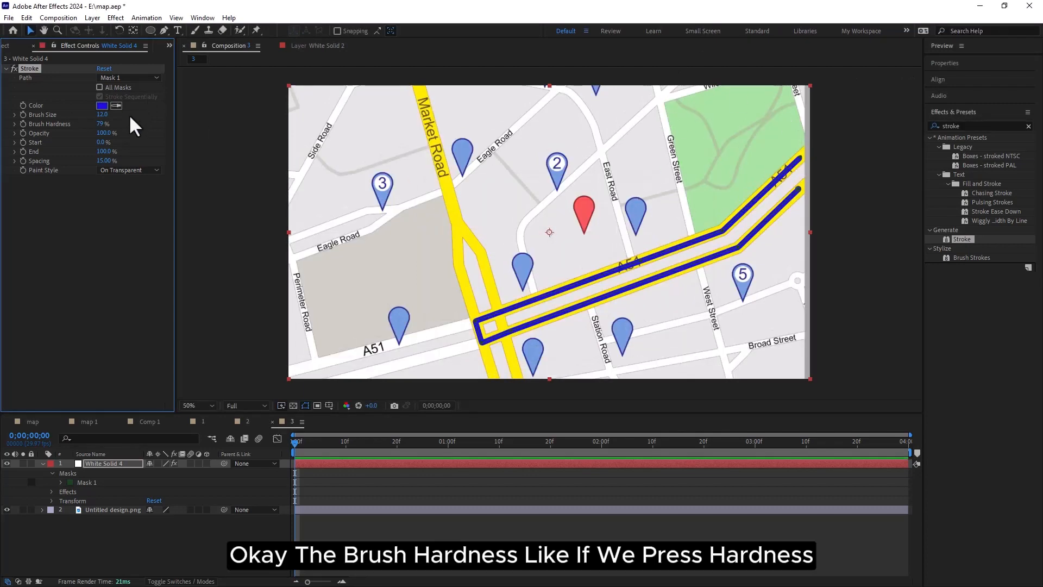
# Soften the route line by lowering the Stroke effect's Brush Hardness to 41%
pyautogui.moveTo(100, 124); pyautogui.dragTo(129, 122)
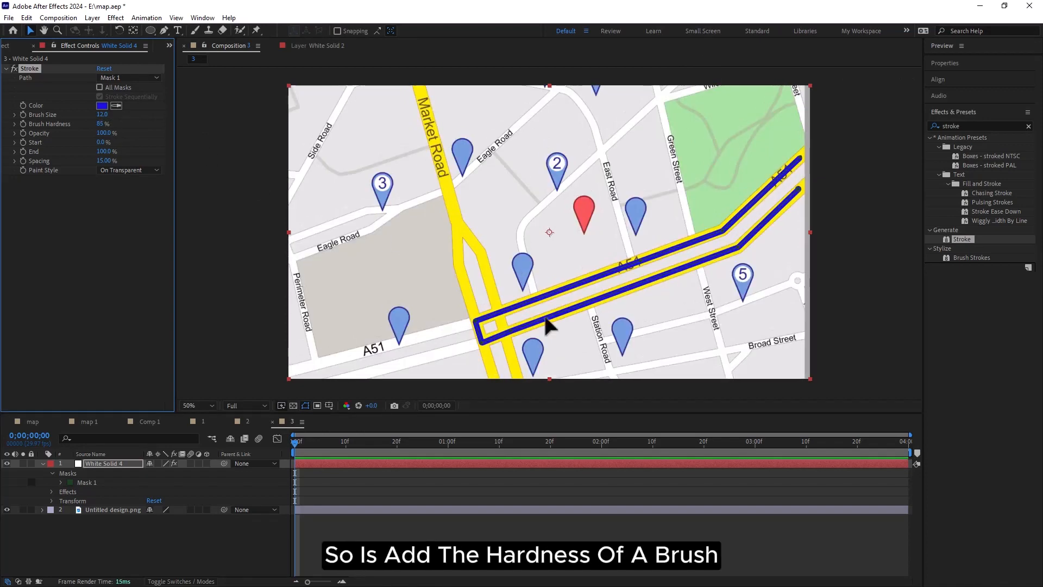
pyautogui.moveTo(102, 125)
pyautogui.mouseDown()
pyautogui.moveTo(71, 128)
pyautogui.moveTo(90, 141)
pyautogui.moveTo(81, 125)
pyautogui.moveTo(65, 126)
pyautogui.moveTo(83, 123)
pyautogui.mouseUp()
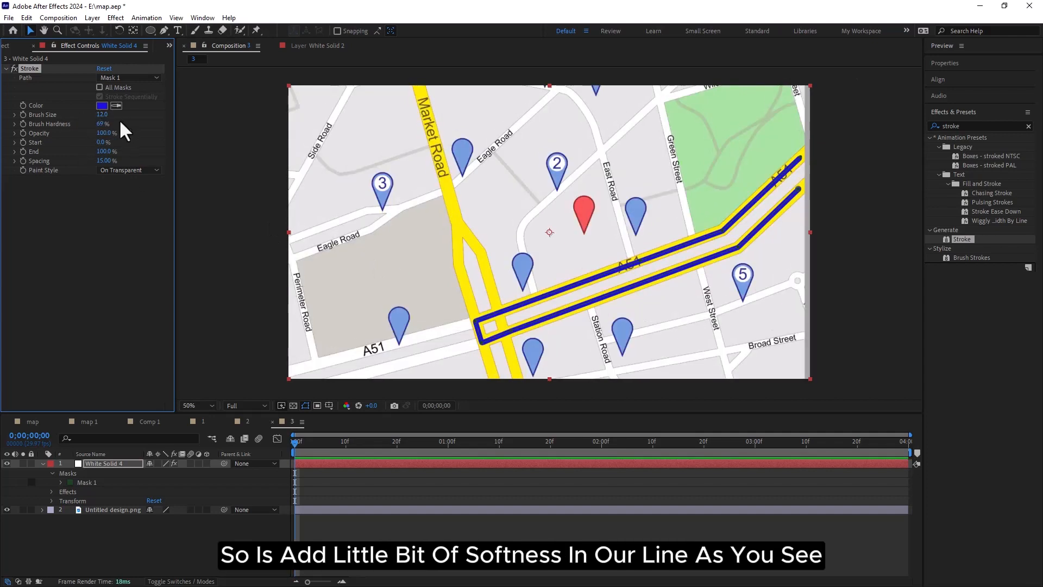
pyautogui.moveTo(101, 124); pyautogui.dragTo(16, 122)
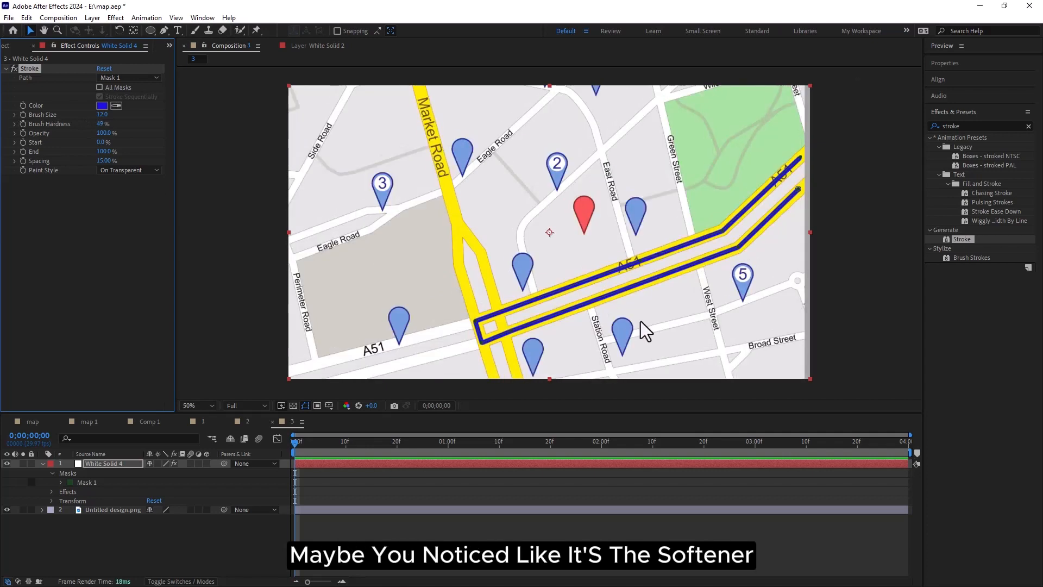
pyautogui.scroll(2, 442, 272)
pyautogui.scroll(-1, 377, 239)
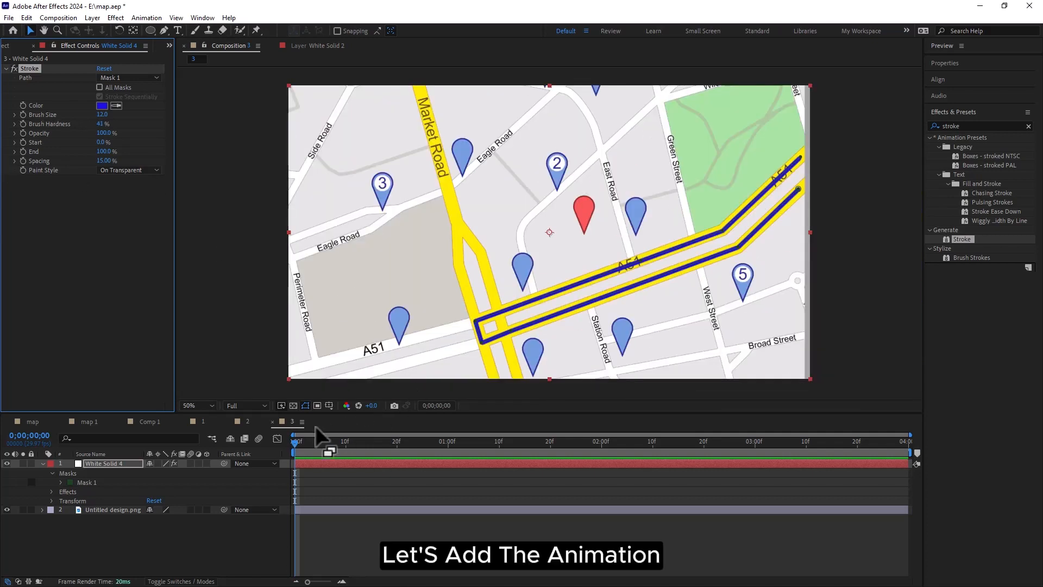
# Keyframe the Stroke effect's End from 0% at the first frame to 100% at 0;00;00;29, and preview the line
pyautogui.moveTo(295, 441); pyautogui.dragTo(272, 455)
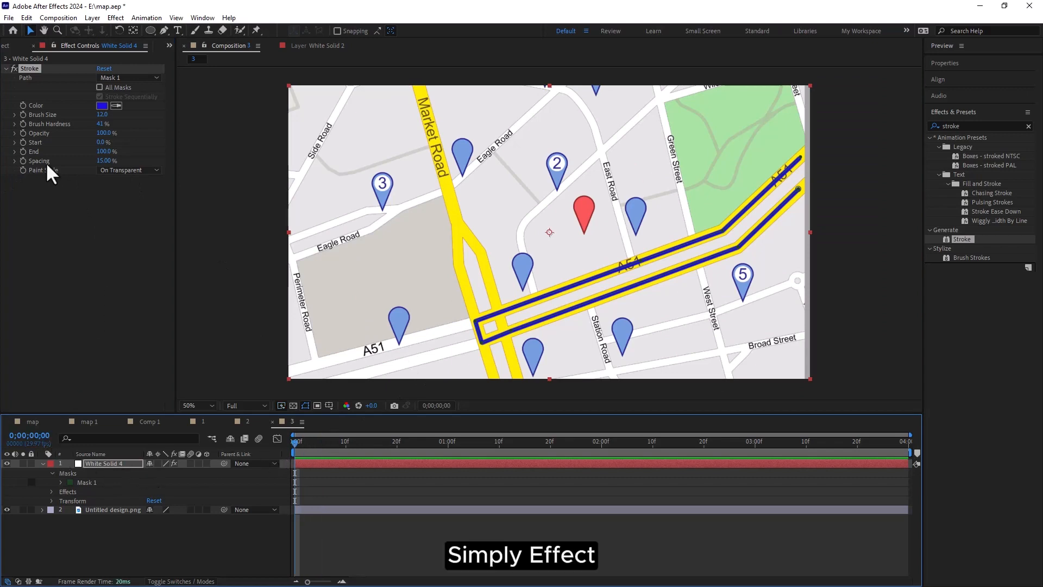
pyautogui.click(22, 151)
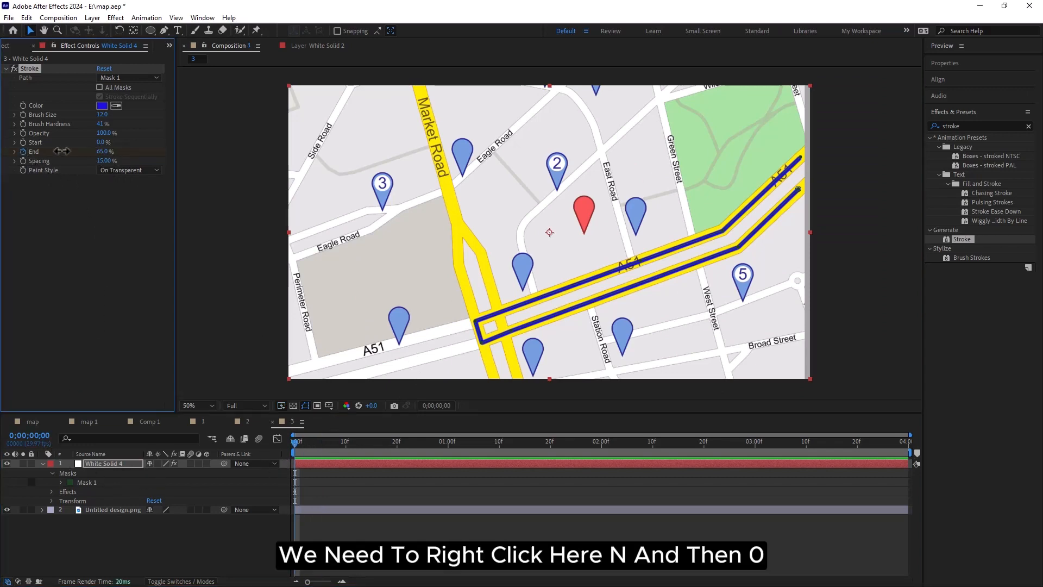
pyautogui.moveTo(79, 150); pyautogui.dragTo(33, 152)
pyautogui.moveTo(295, 439); pyautogui.dragTo(445, 461)
pyautogui.click(139, 154)
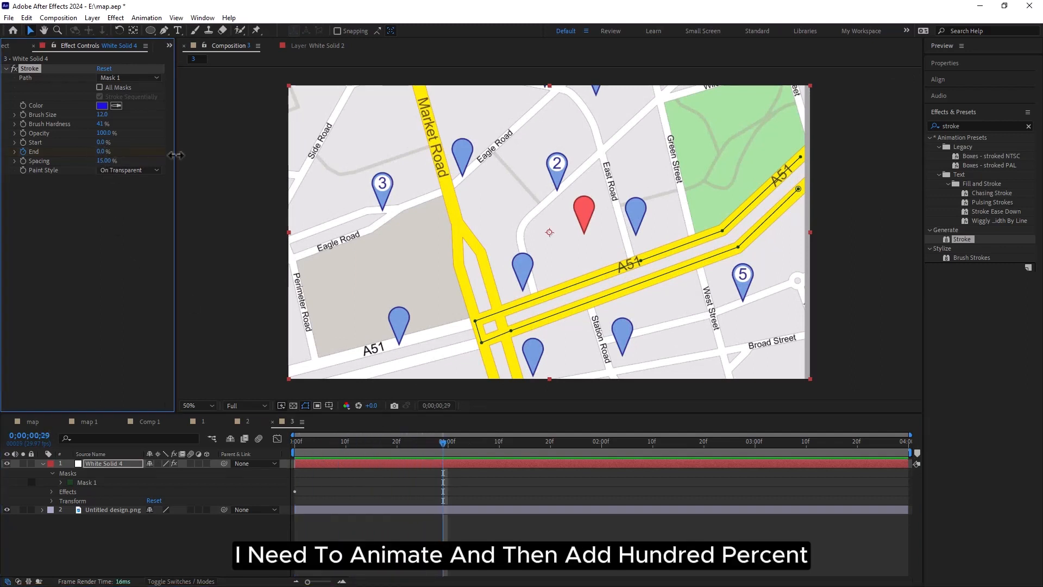
pyautogui.moveTo(140, 154); pyautogui.dragTo(206, 154)
pyautogui.moveTo(441, 442); pyautogui.dragTo(169, 442)
pyautogui.press('space')
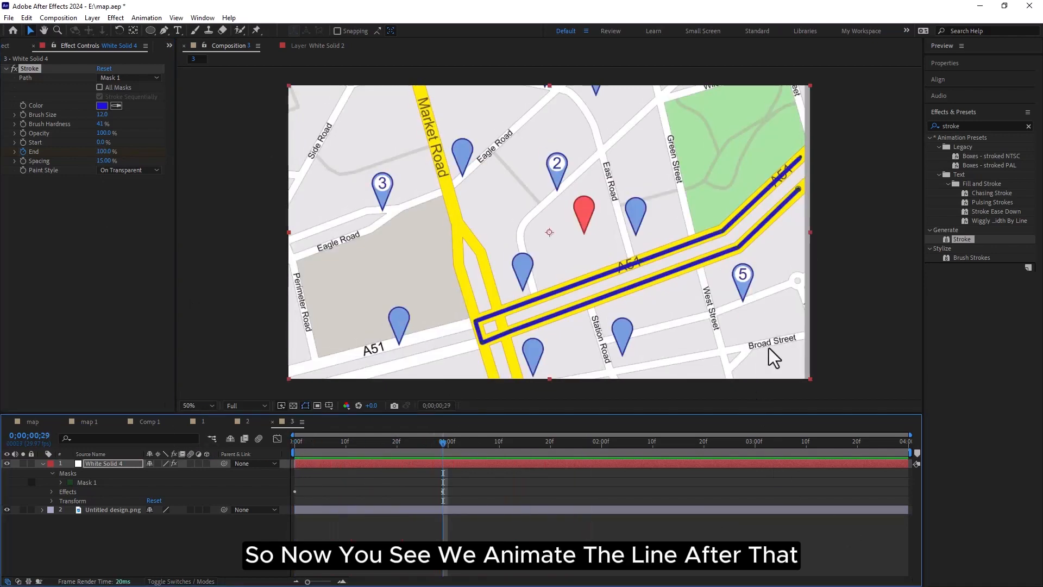
# Duplicate the White Solid 4 layer and delete Mask 1 from the upper copy
pyautogui.click(43, 463)
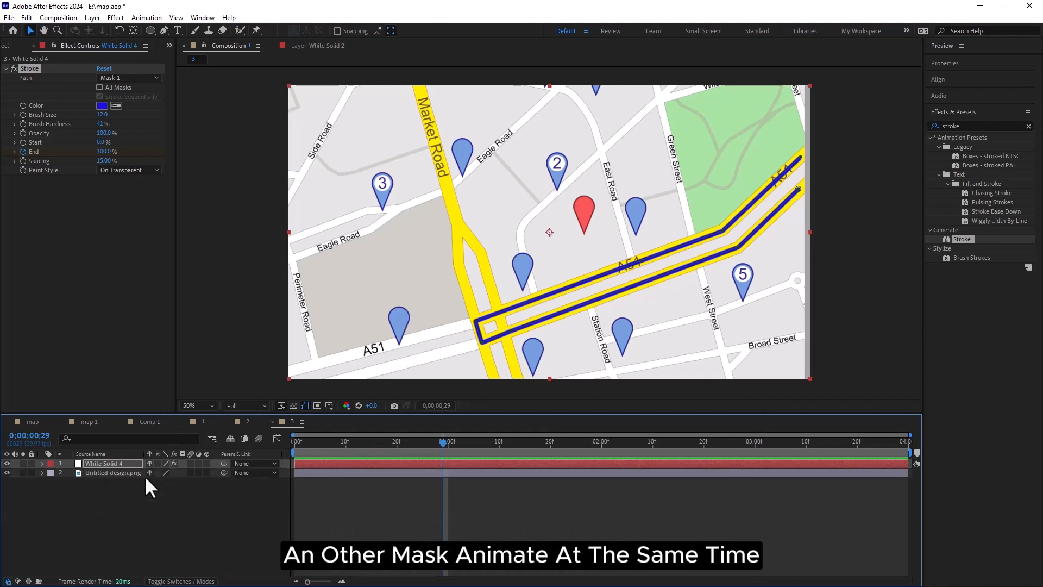
pyautogui.click(114, 479)
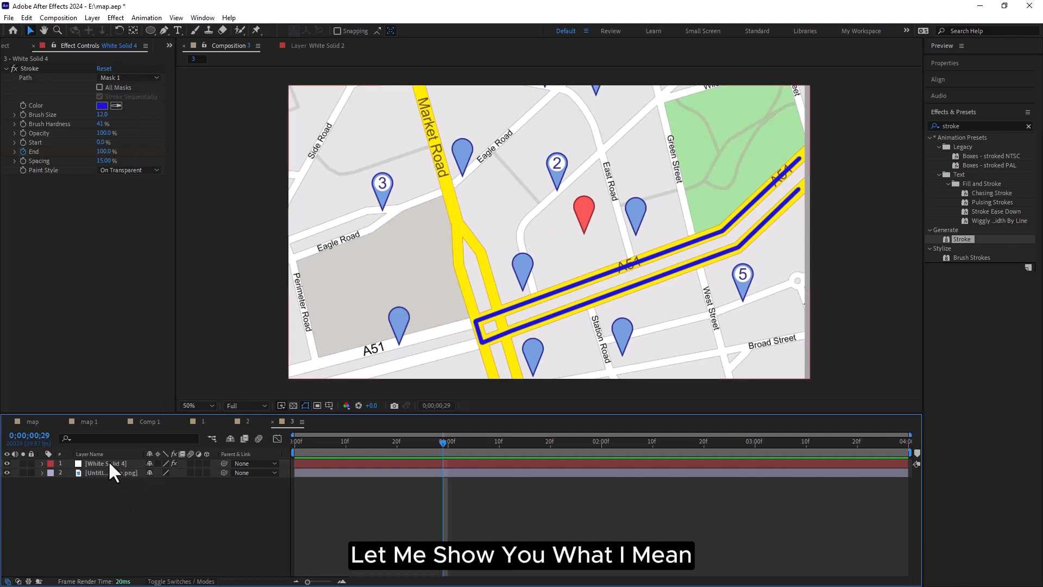
pyautogui.click(109, 462)
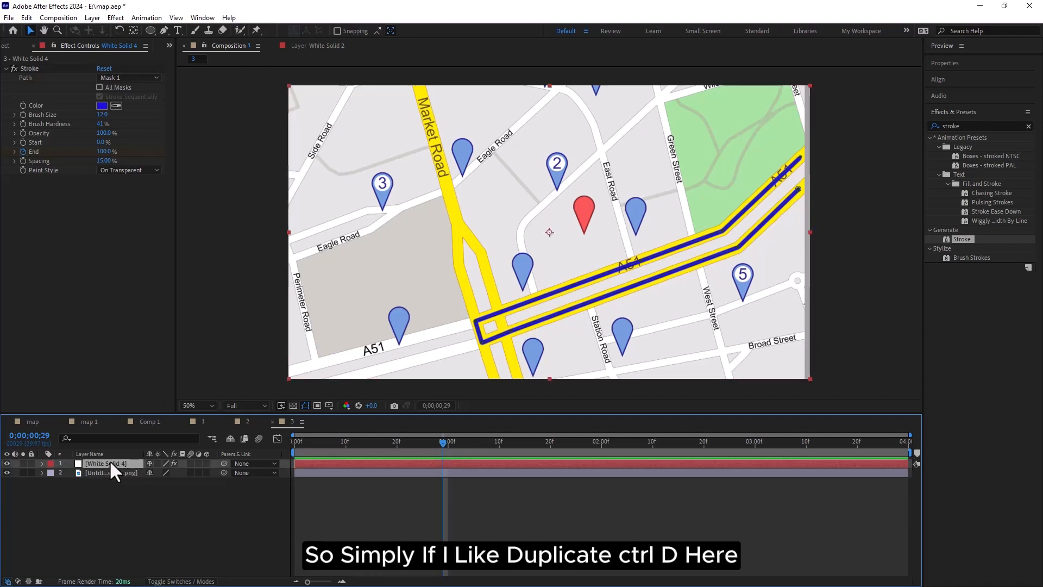
pyautogui.hotkey('ctrl', 'd')
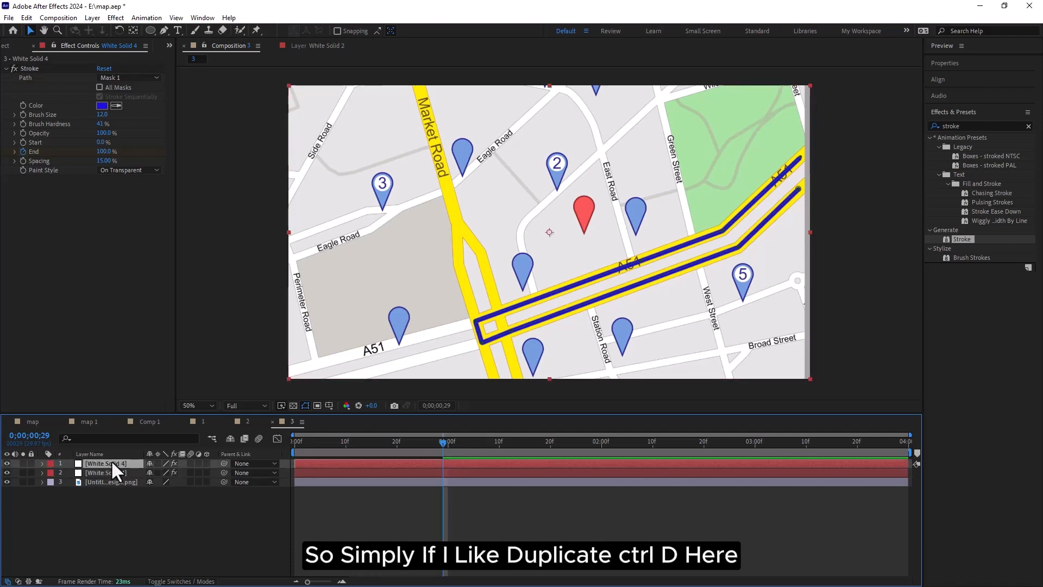
pyautogui.click(42, 464)
pyautogui.click(52, 473)
pyautogui.click(81, 482)
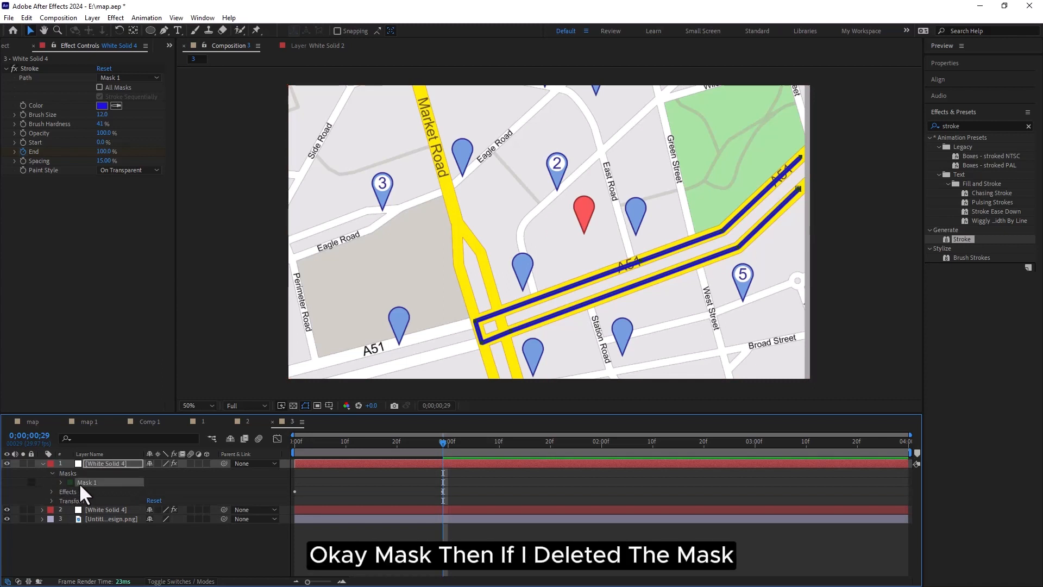
pyautogui.press('Delete')
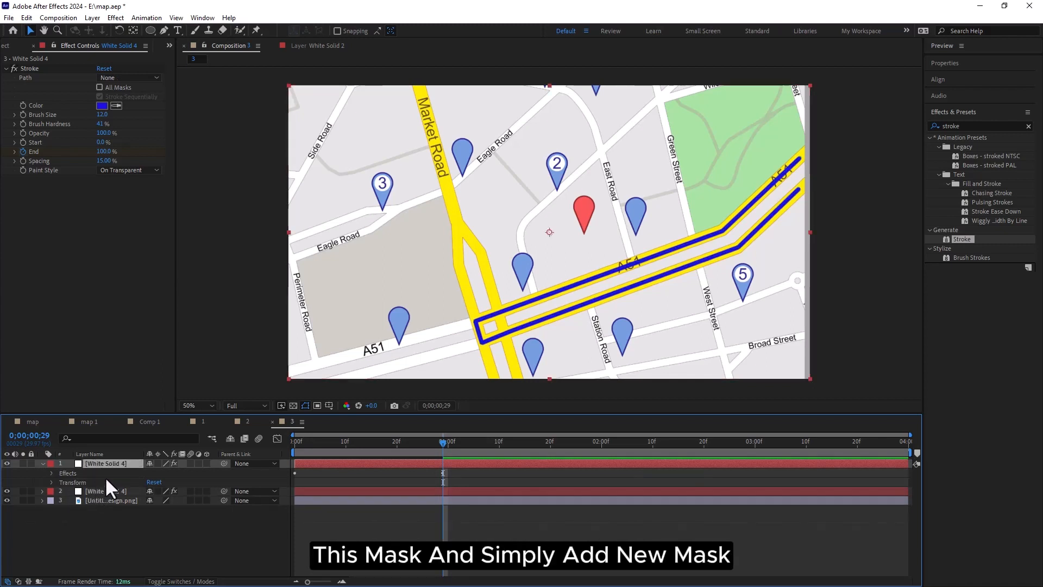
# Draw an open Pen mask on the upper solid along the curved road from the A51 past pin 2 to East Road
pyautogui.click(164, 31)
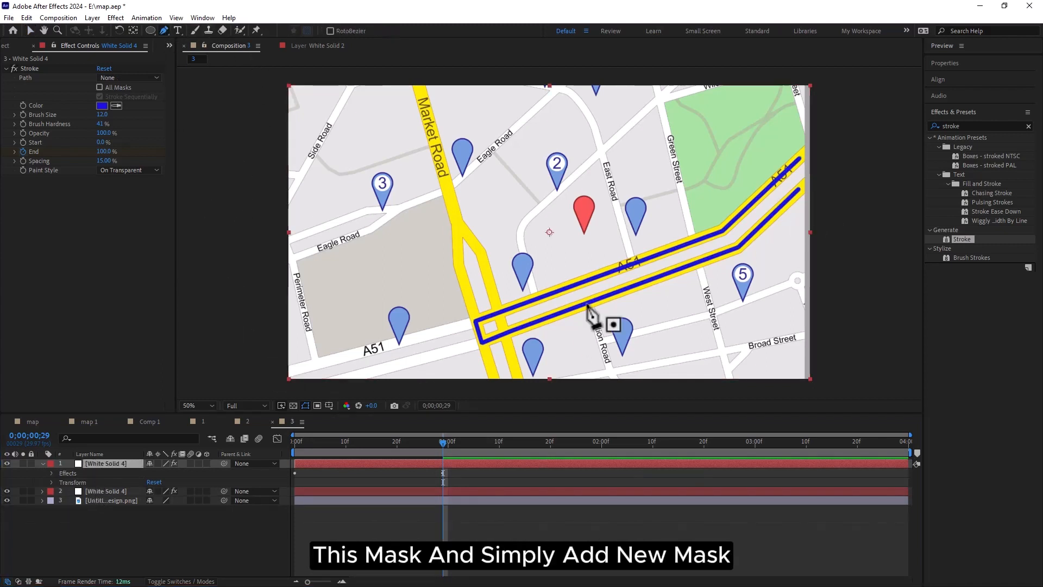
pyautogui.click(535, 289)
pyautogui.click(520, 237)
pyautogui.click(537, 209)
pyautogui.click(551, 196)
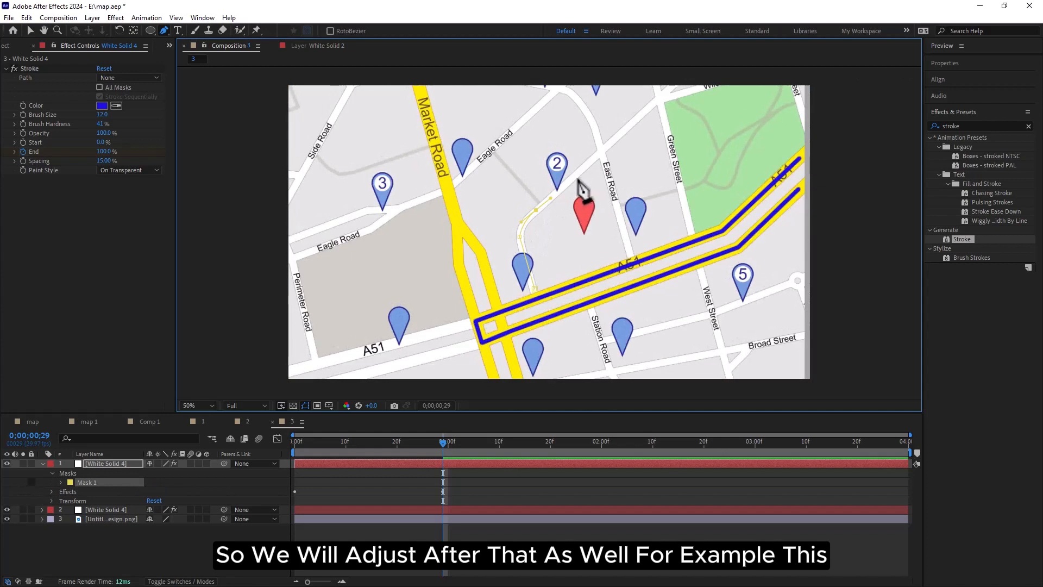
pyautogui.click(599, 153)
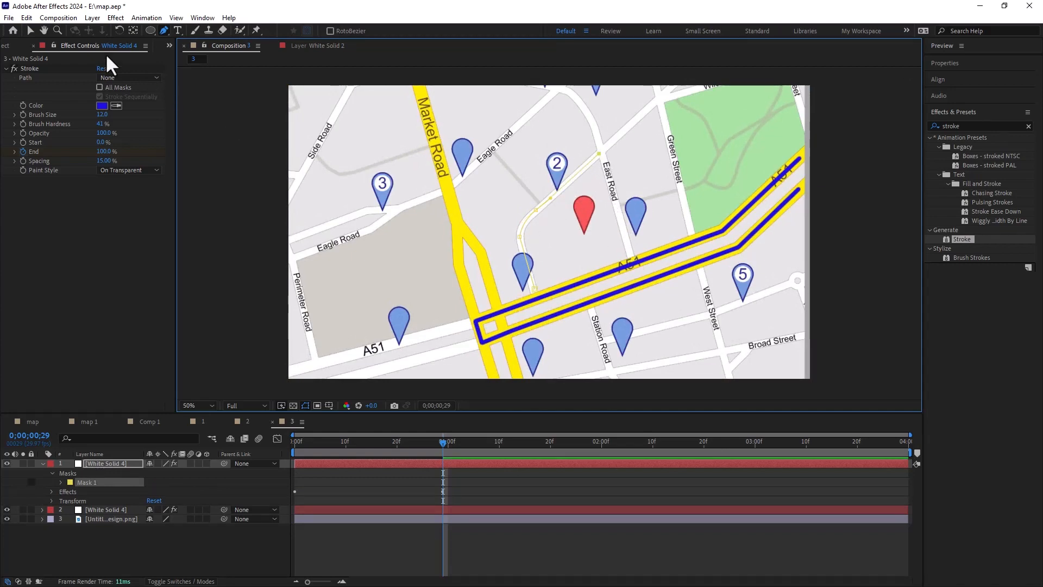
pyautogui.click(32, 31)
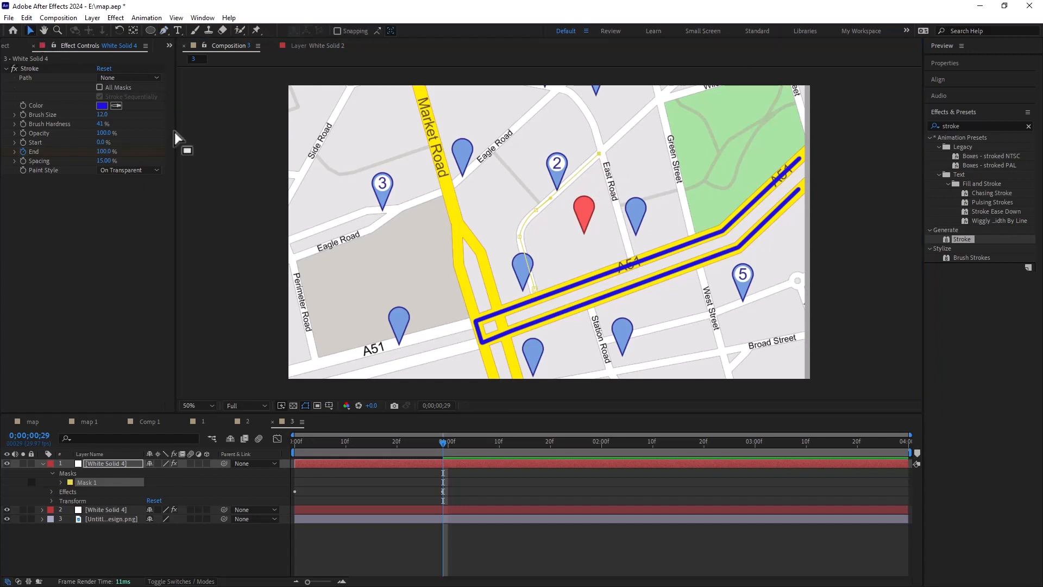
# Add two more open Pen masks on the upper solid, one along Green Street and one along East Road
pyautogui.click(97, 464)
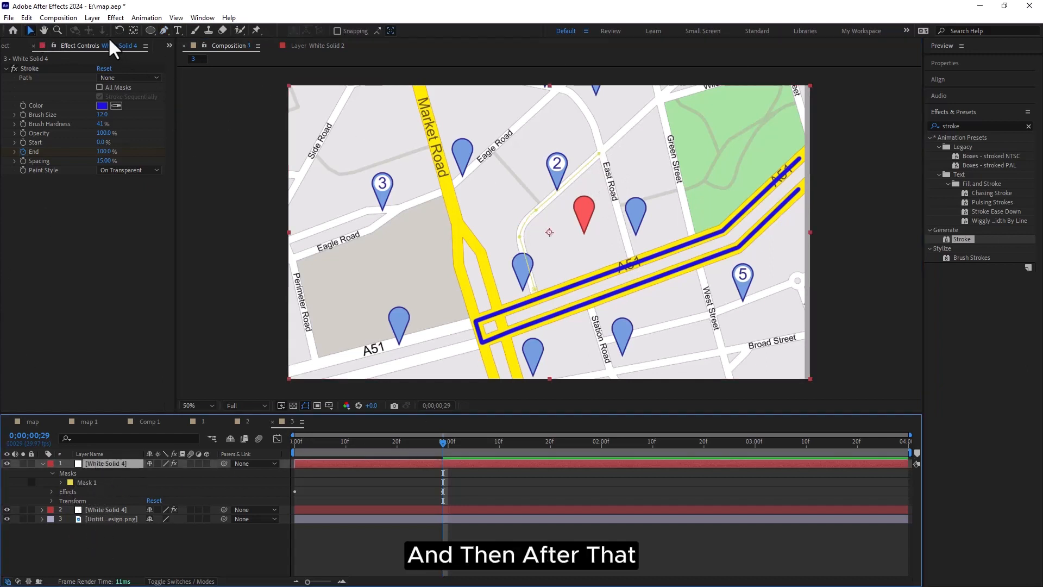
pyautogui.click(163, 31)
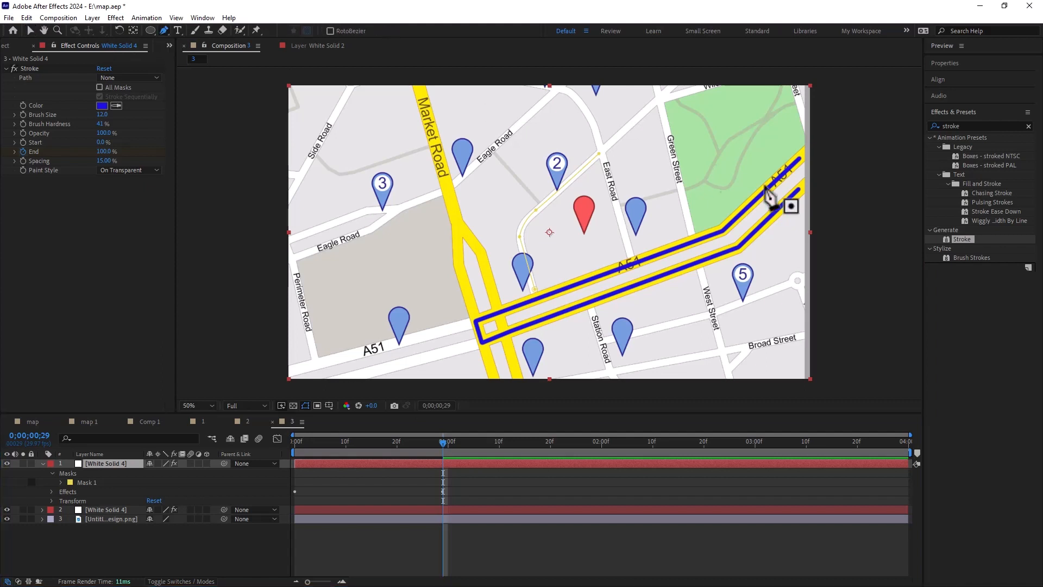
pyautogui.click(660, 99)
pyautogui.click(691, 232)
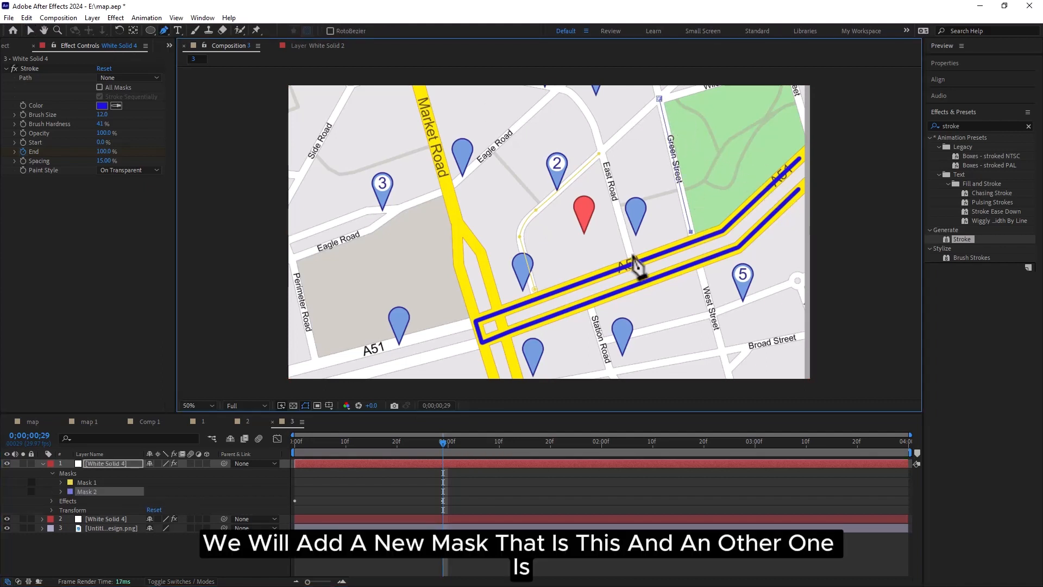
pyautogui.click(630, 257)
pyautogui.hotkey('ctrl', 'z')
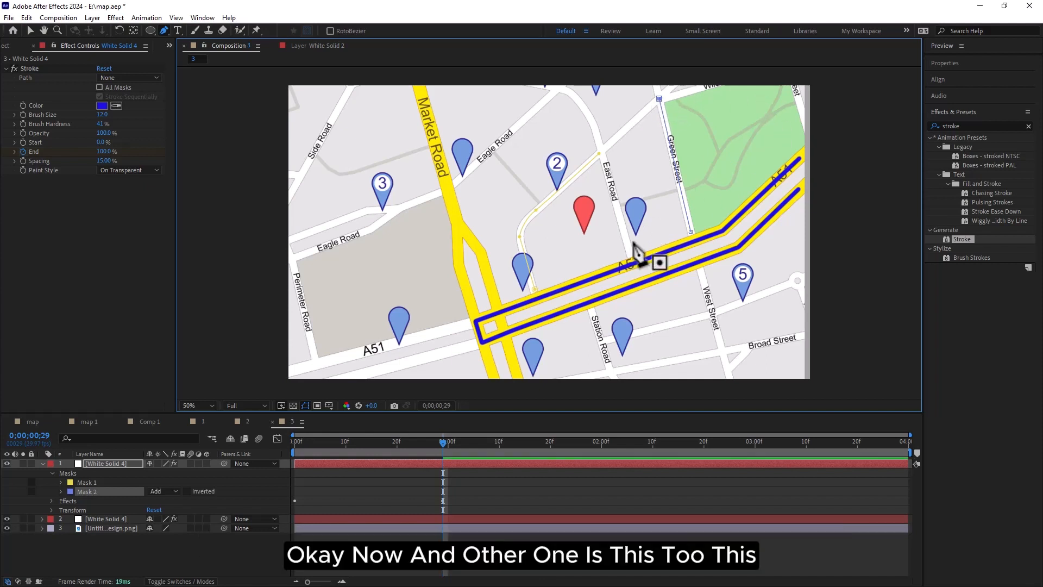
pyautogui.click(630, 256)
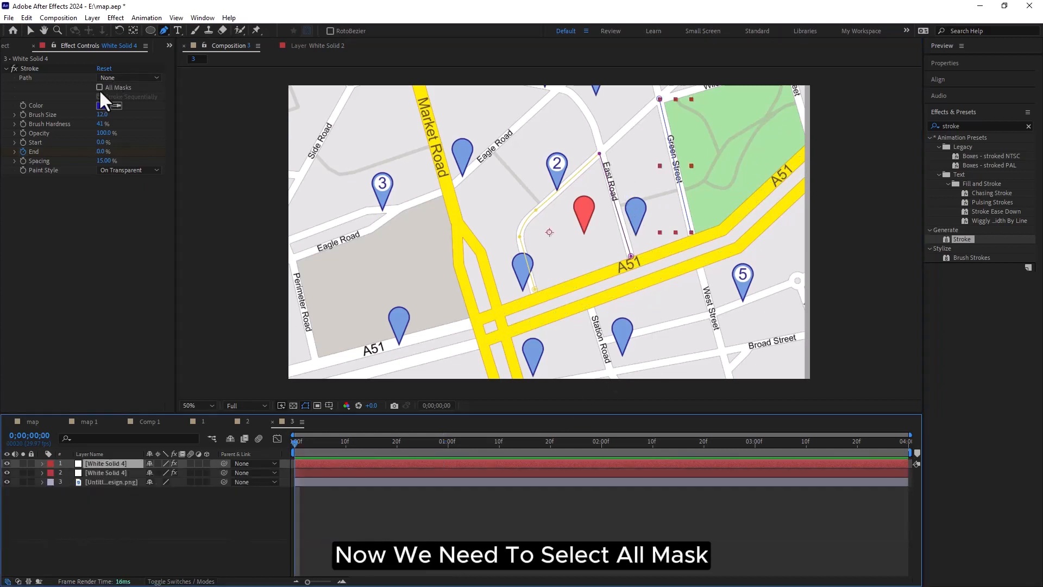
# Apply the upper solid's Stroke effect to all masks and preview the route lines
pyautogui.click(98, 87)
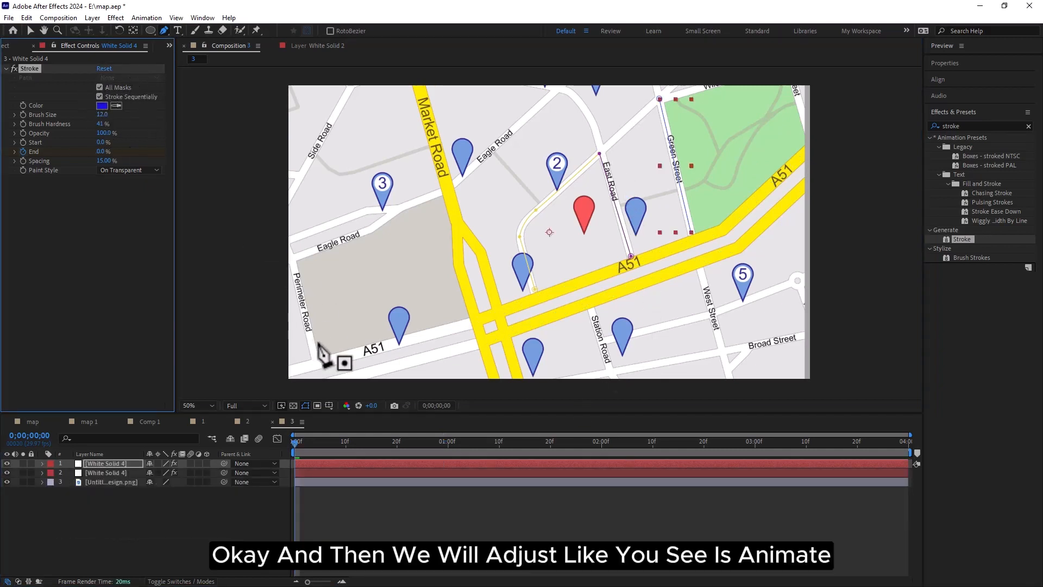
pyautogui.press('space')
pyautogui.press('space')
pyautogui.moveTo(411, 445)
pyautogui.mouseDown()
pyautogui.moveTo(276, 444)
pyautogui.moveTo(356, 445)
pyautogui.mouseUp()
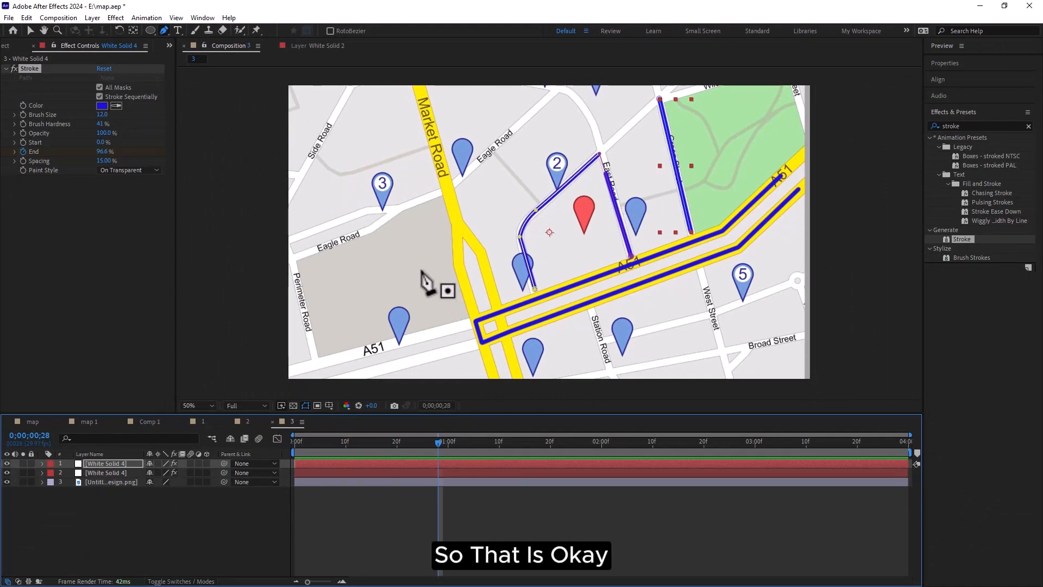
pyautogui.moveTo(433, 445)
pyautogui.mouseDown()
pyautogui.moveTo(282, 438)
pyautogui.moveTo(344, 438)
pyautogui.mouseUp()
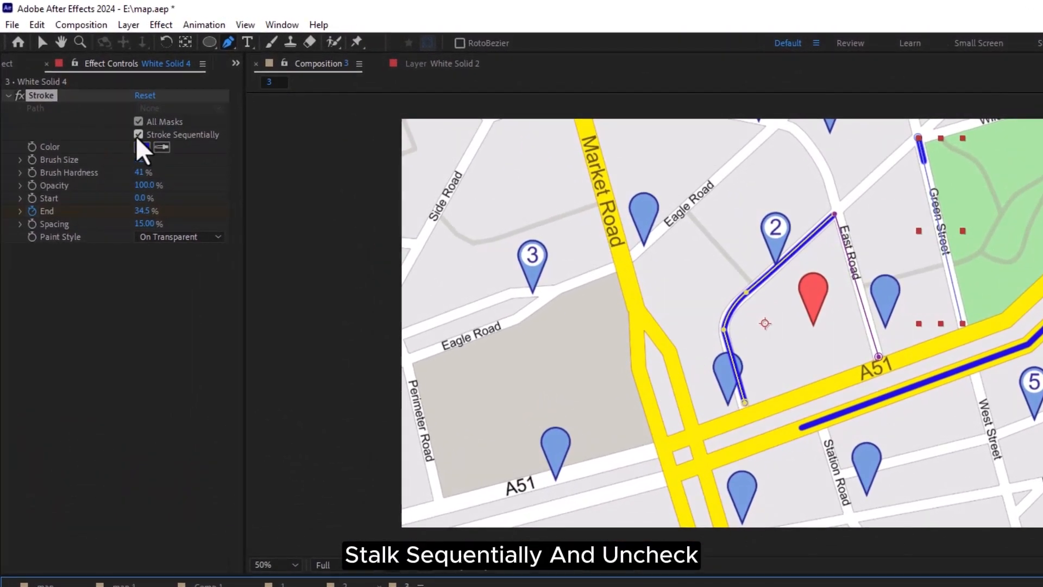
# Turn off Stroke Sequentially for the upper solid's Stroke effect and play the animation from the first frame
pyautogui.click(138, 135)
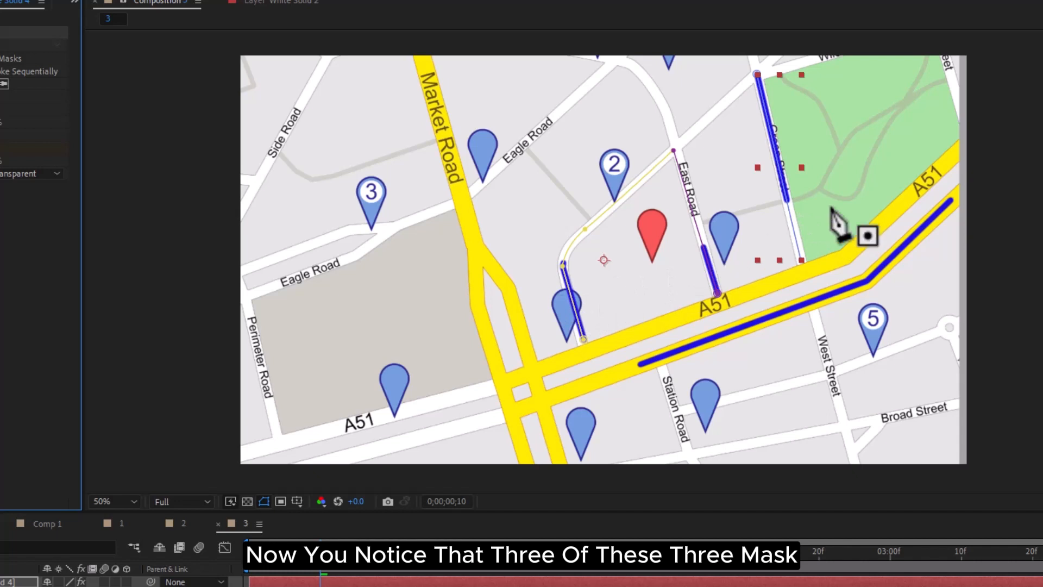
pyautogui.moveTo(391, 570); pyautogui.dragTo(187, 567)
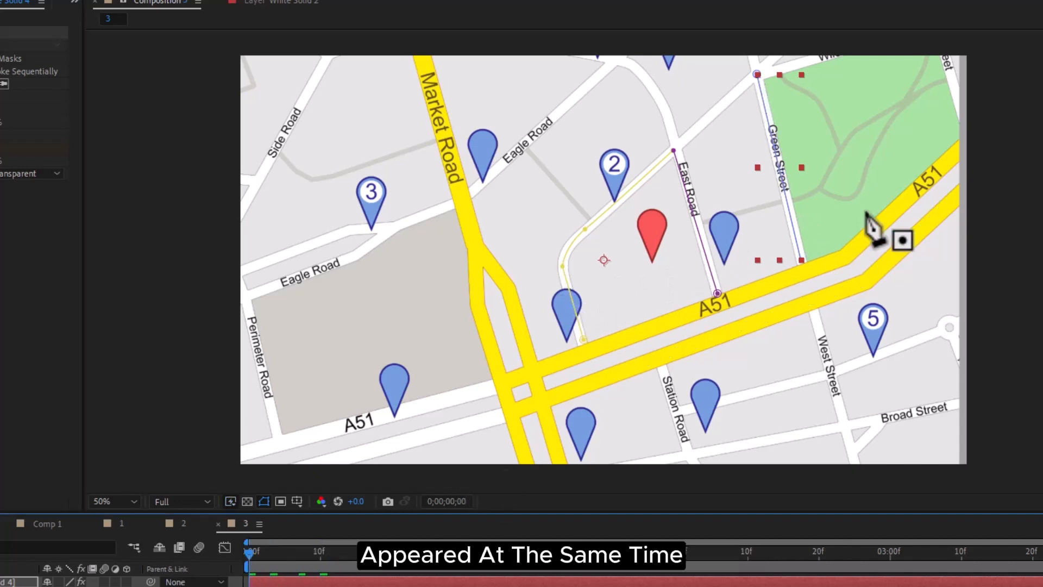
pyautogui.press('space')
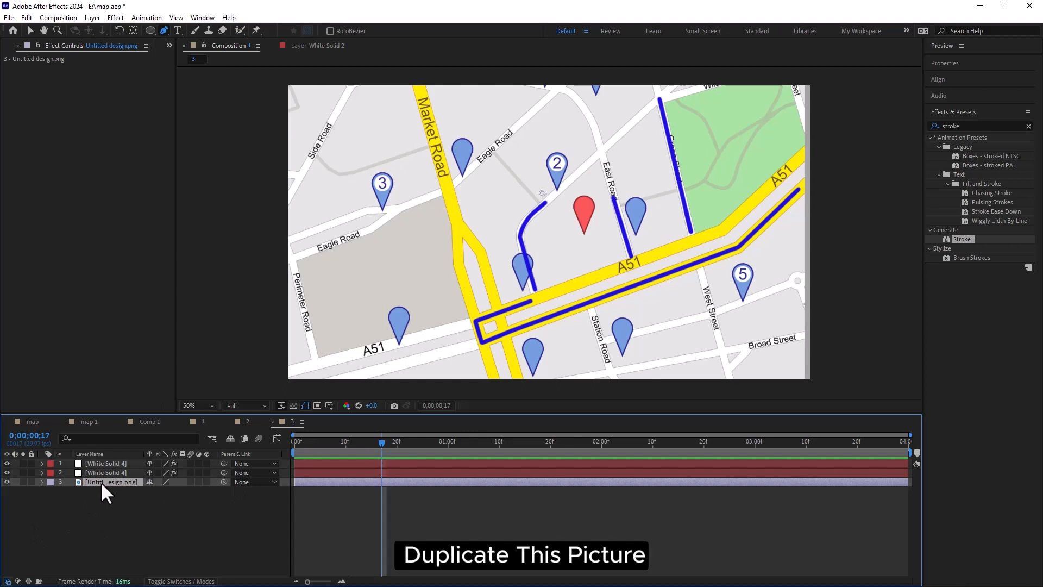
# Duplicate the Untitled design.png layer to the top of the stack and mask the copy around the upper A51 strip crossing Market Road
pyautogui.hotkey('ctrl', 'd')
pyautogui.moveTo(99, 482); pyautogui.dragTo(101, 461)
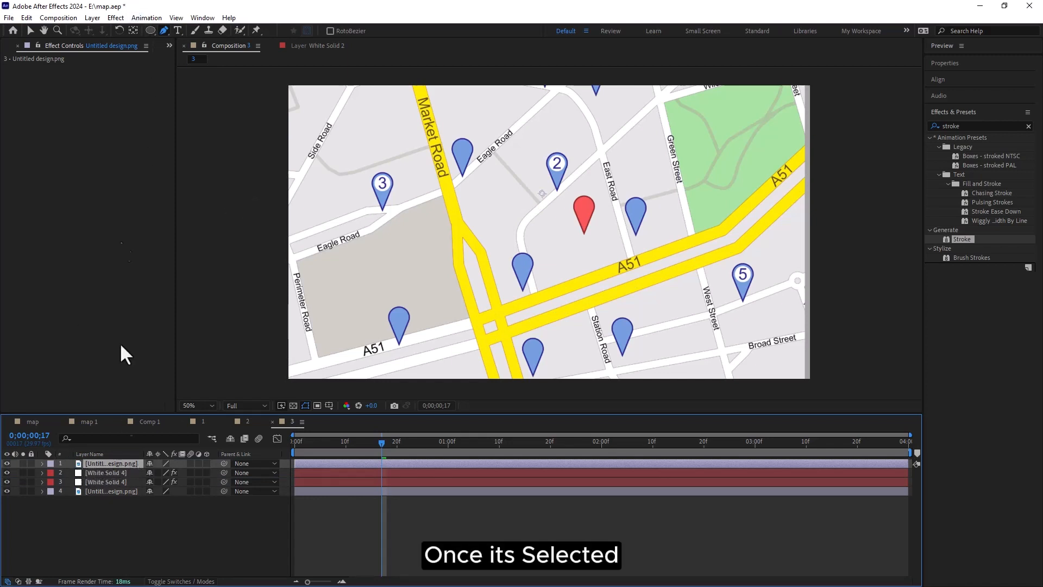
pyautogui.click(163, 31)
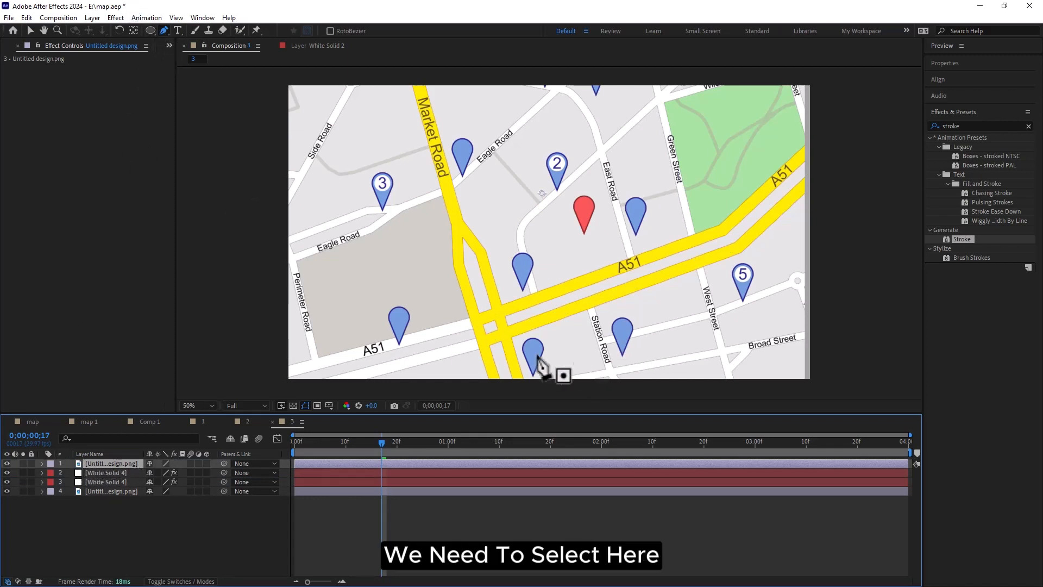
pyautogui.click(469, 316)
pyautogui.click(501, 304)
pyautogui.click(504, 314)
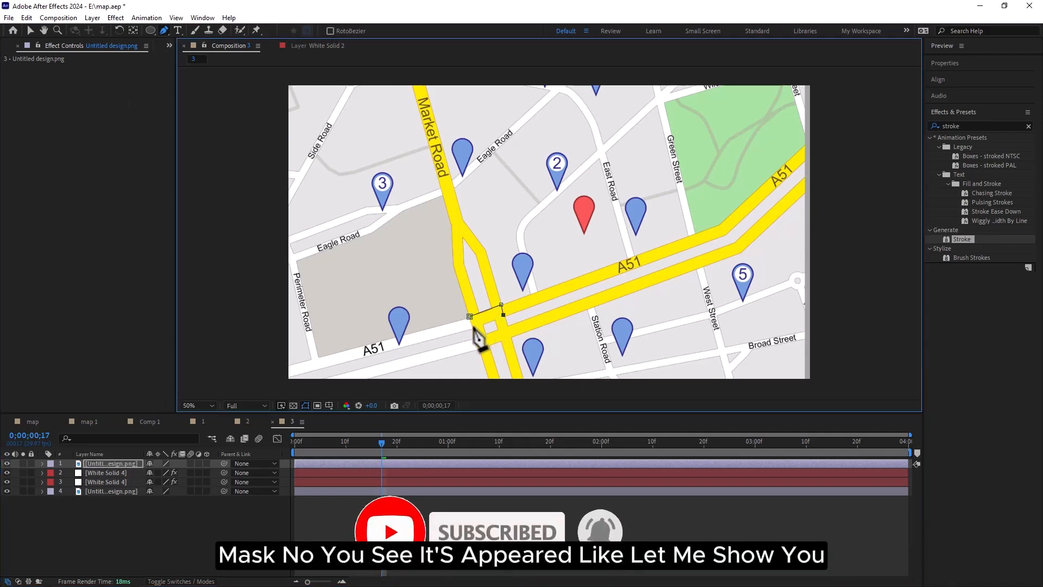
pyautogui.click(470, 317)
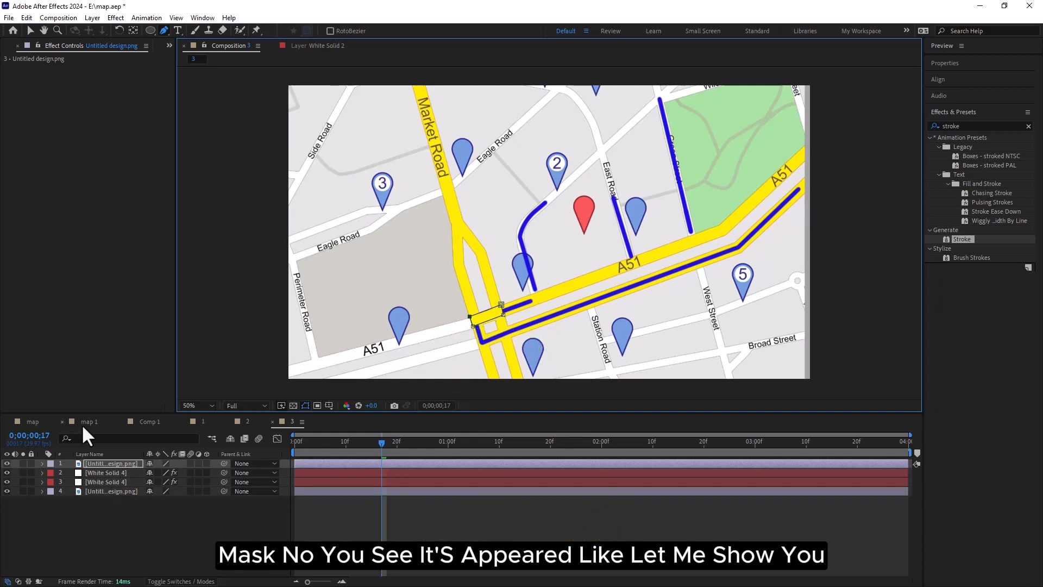
# Shrink the map copy's mask to the corner where the route line turns at Market Road, and preview the animation
pyautogui.moveTo(382, 444); pyautogui.dragTo(268, 449)
pyautogui.press('space')
pyautogui.click(500, 314)
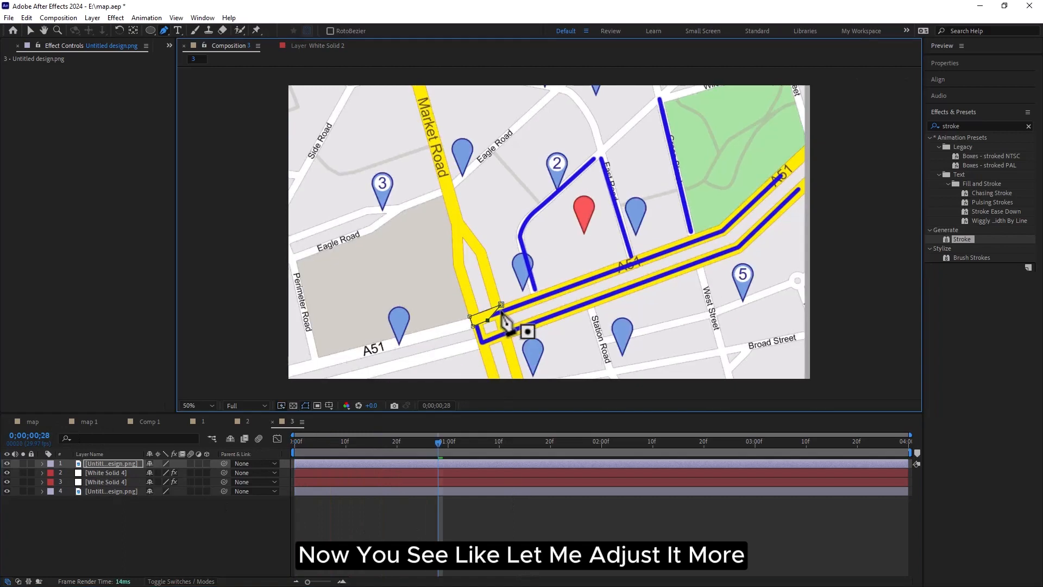
pyautogui.moveTo(496, 304); pyautogui.dragTo(480, 314)
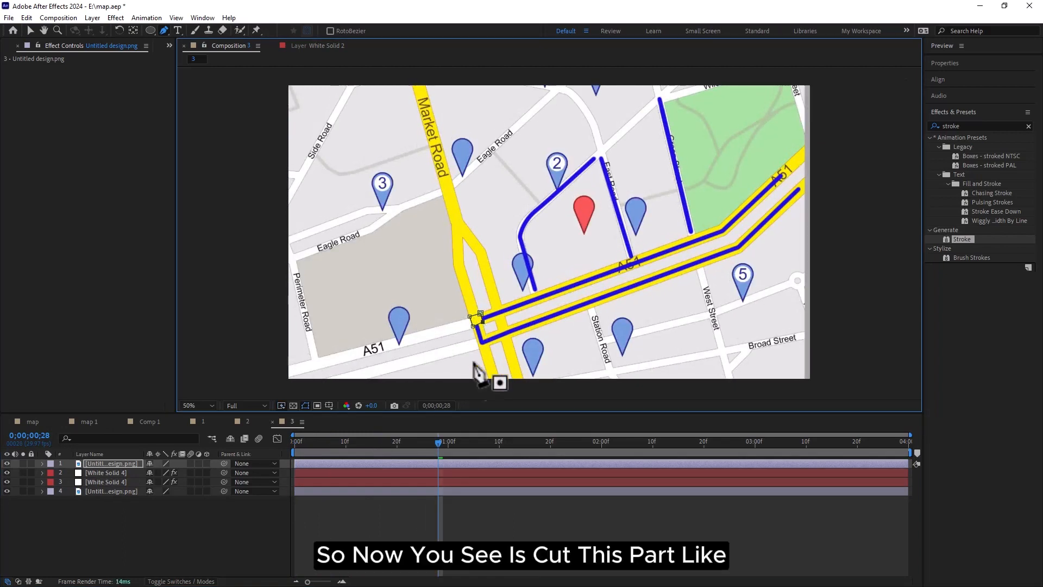
pyautogui.moveTo(438, 443)
pyautogui.mouseDown()
pyautogui.moveTo(349, 454)
pyautogui.moveTo(294, 446)
pyautogui.mouseUp()
pyautogui.press('space')
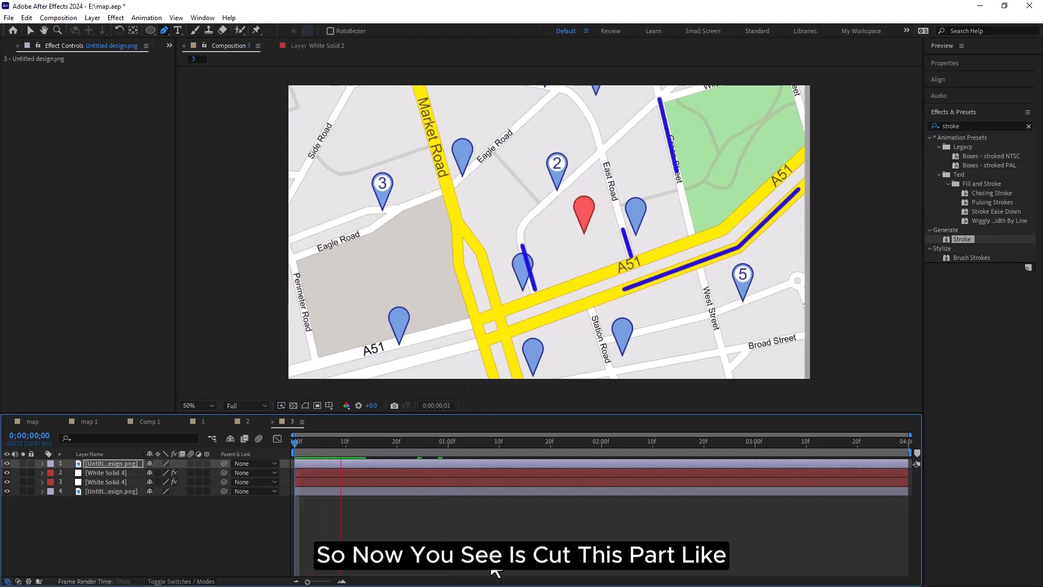
pyautogui.press('space')
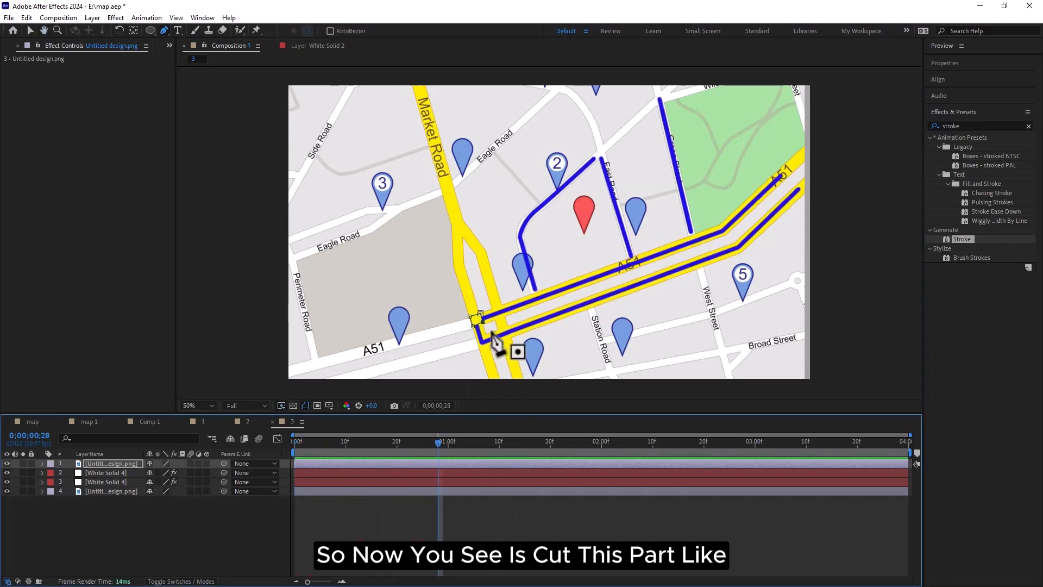